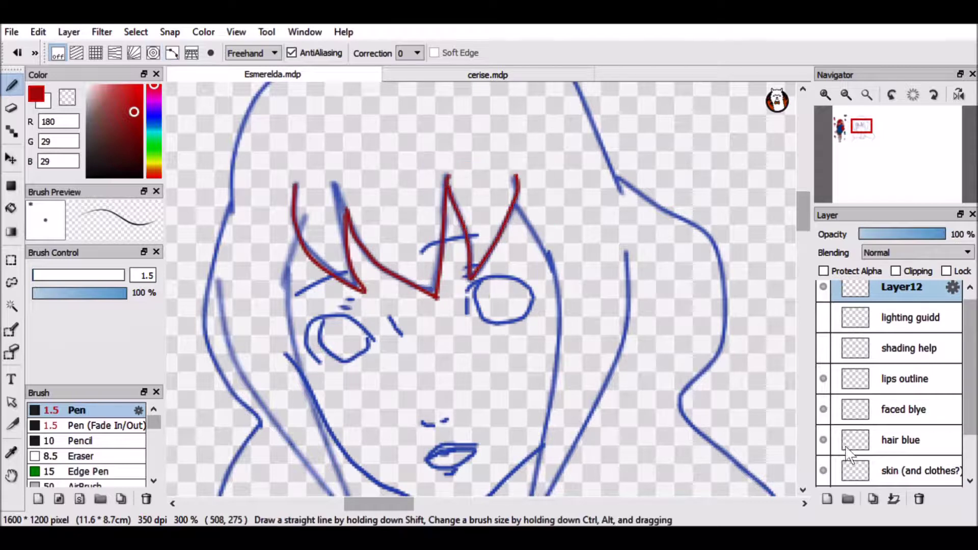
Trace both edges of the long hair lock on the face's right side with red curve-snapped pen lines
scroll(516, 152, down, 3)
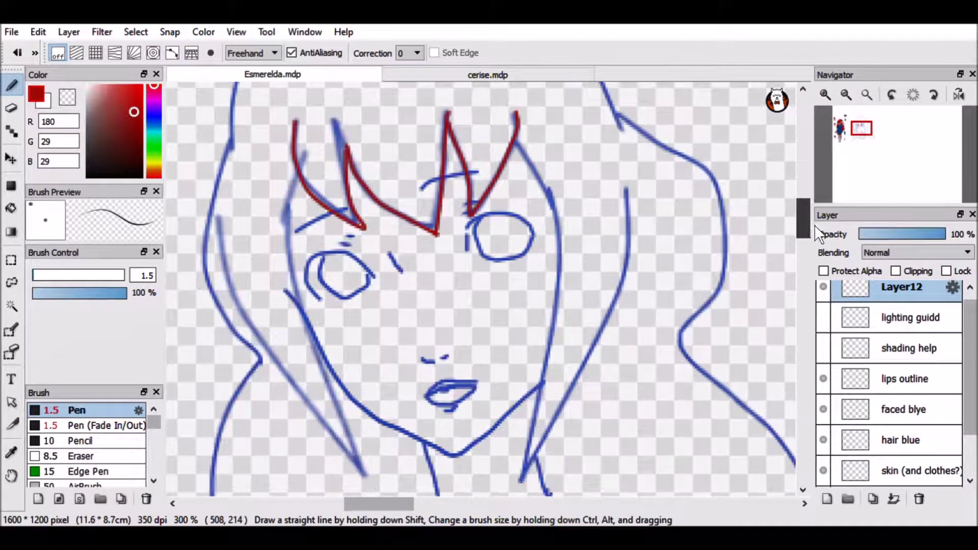
click(514, 140)
click(525, 154)
click(539, 181)
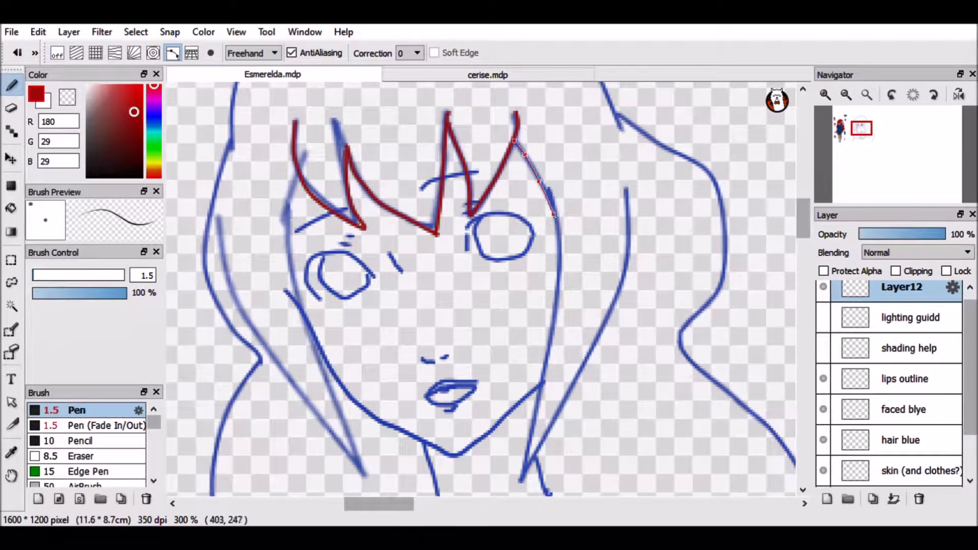
double_click(522, 479)
click(627, 191)
click(627, 208)
double_click(523, 478)
key(Return)
Try to trace the long hair lock on the face's left side in red, and undo the attempt
click(294, 173)
click(291, 192)
click(288, 221)
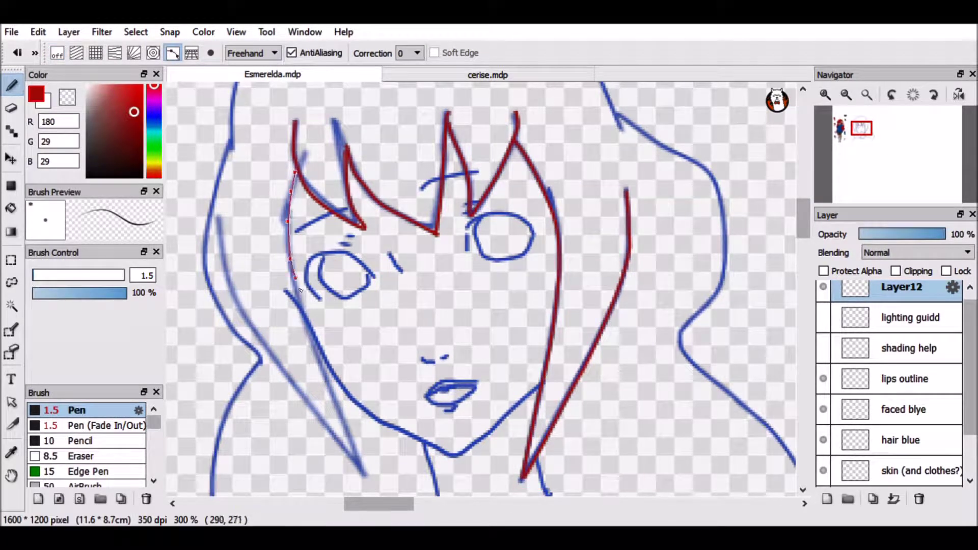
double_click(234, 285)
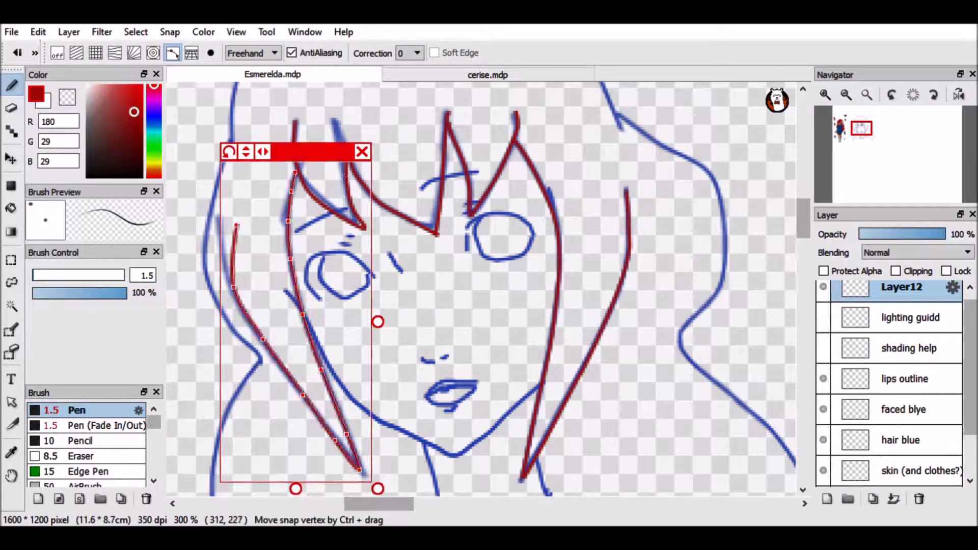
key(Return)
double_click(237, 296)
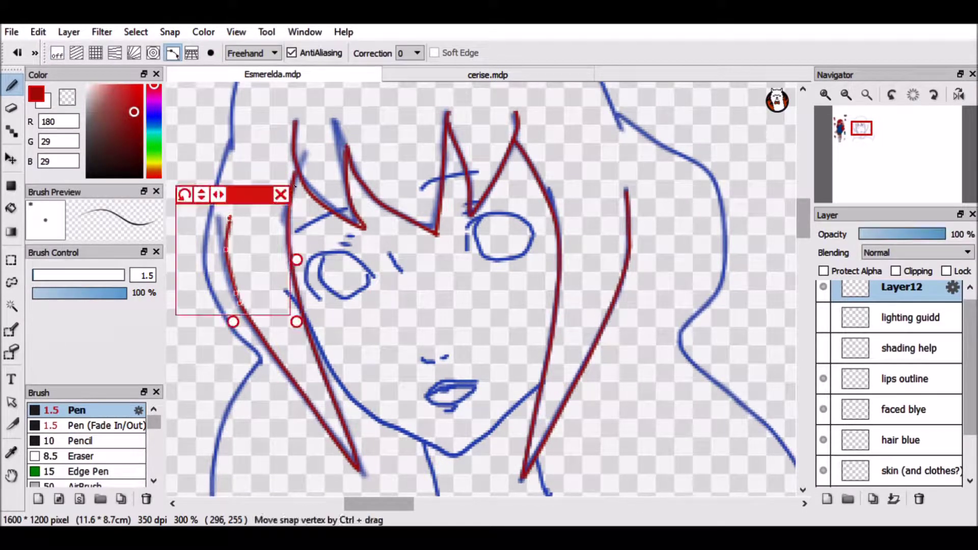
key(Return)
key(ctrl+z)
key(ctrl+z)
Trace the left hair lock in red along one curve snap, from the bangs down to its tip and up its outer edge
click(171, 52)
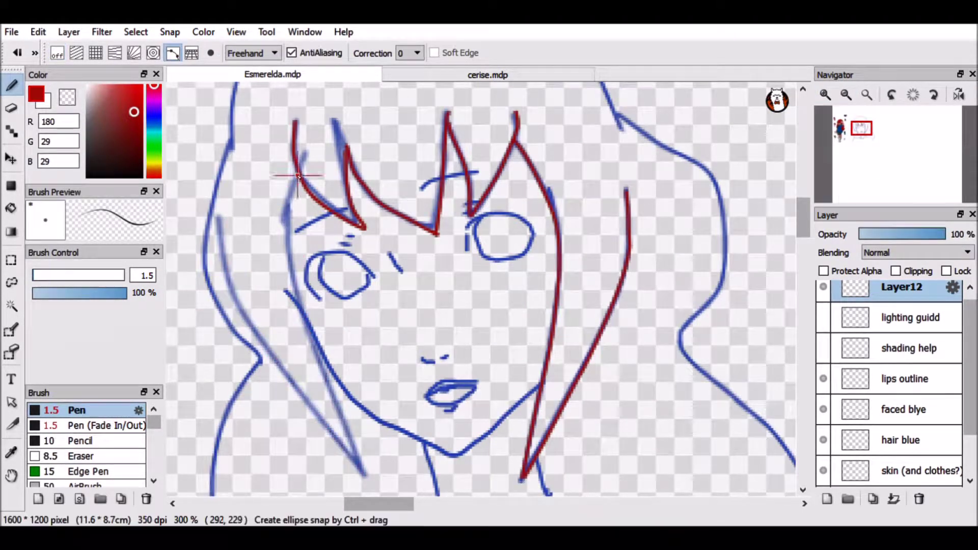
click(296, 173)
click(288, 189)
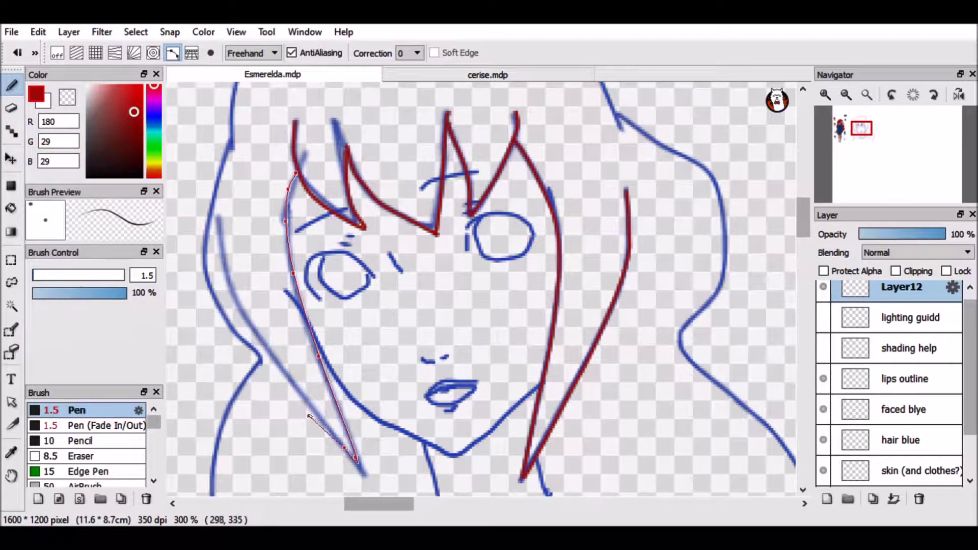
double_click(248, 289)
key(Return)
click(57, 53)
Try to trace the hair's outer contour from the crown down the right side along a single curve snap
click(846, 94)
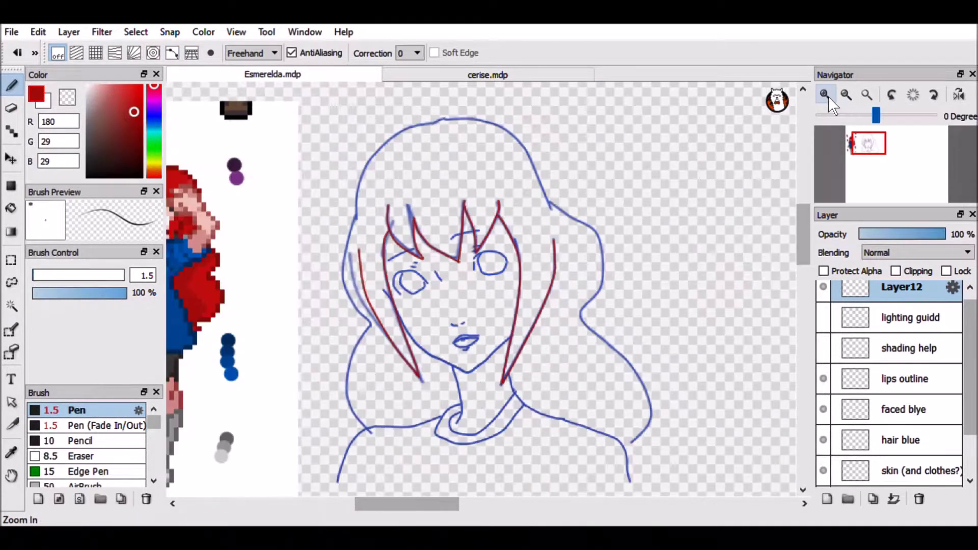
click(825, 95)
scroll(802, 227, up, 2)
click(172, 53)
click(415, 108)
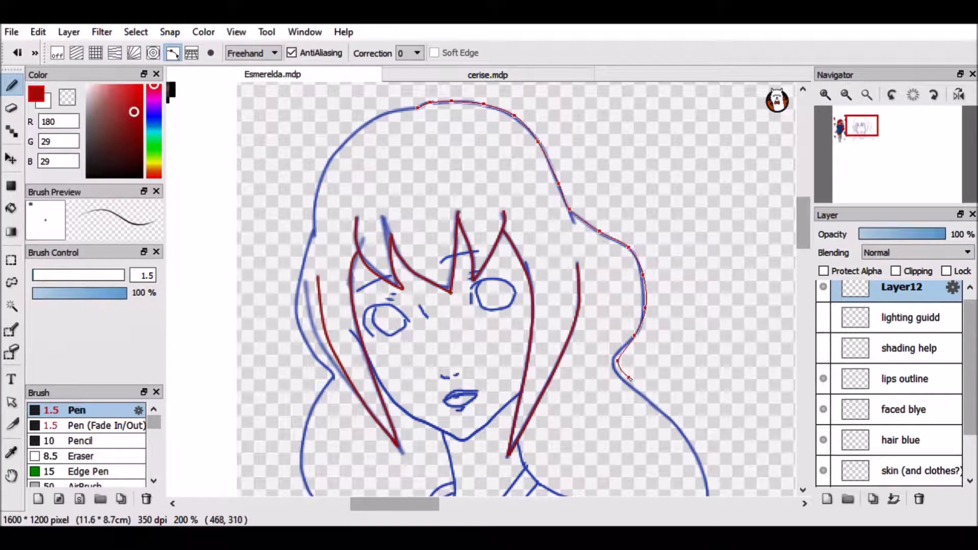
double_click(693, 445)
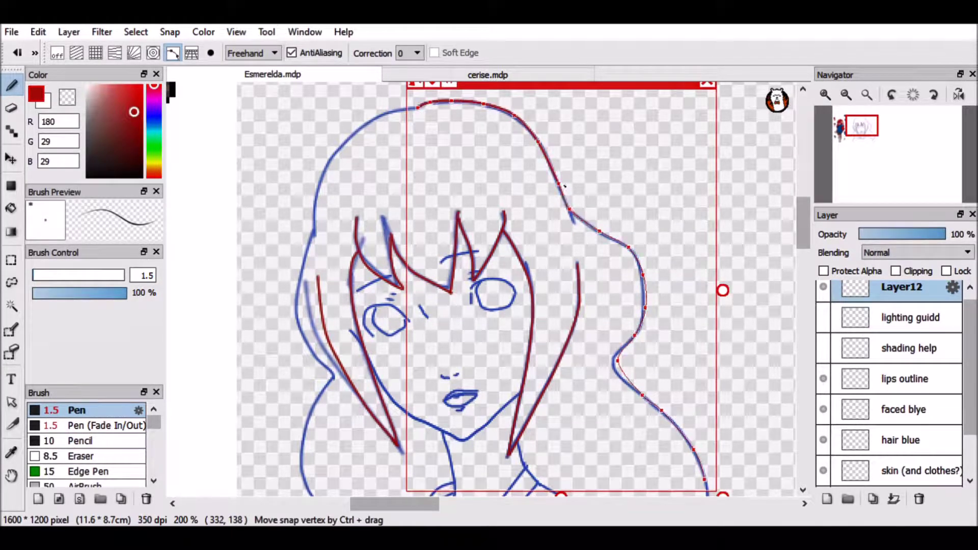
key(Return)
click(57, 53)
click(823, 440)
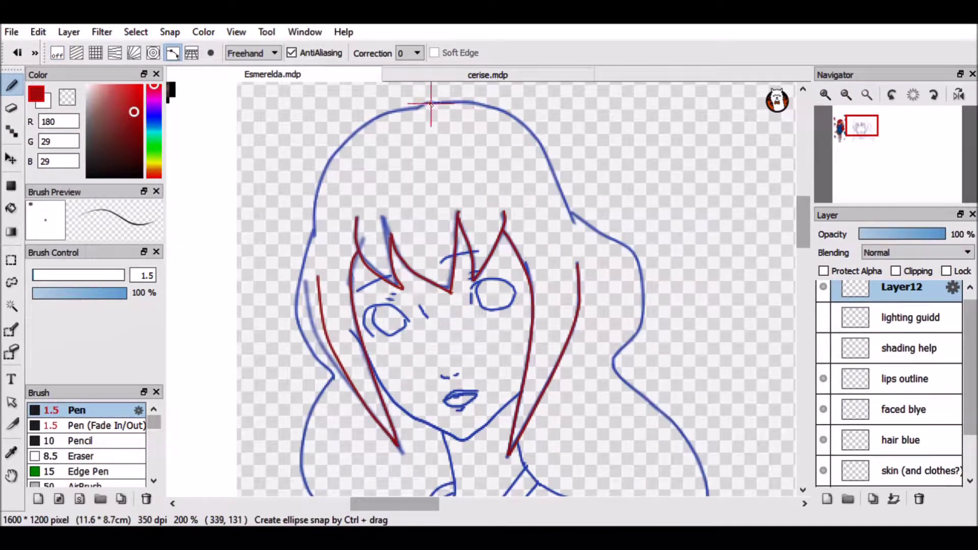
Trace the hair's right outer contour in red with two curves, from the crown to the notch and on to the shoulder
drag(430, 104, 508, 111)
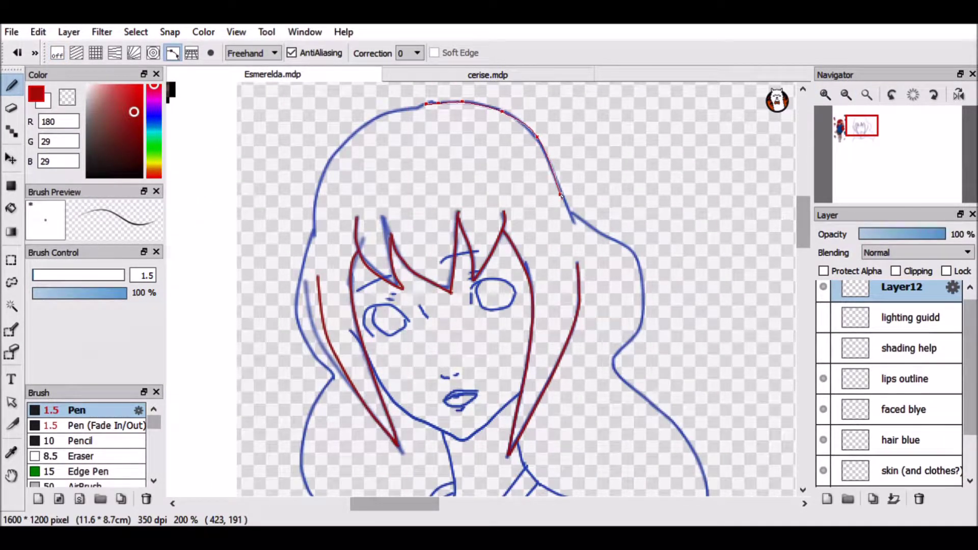
double_click(625, 341)
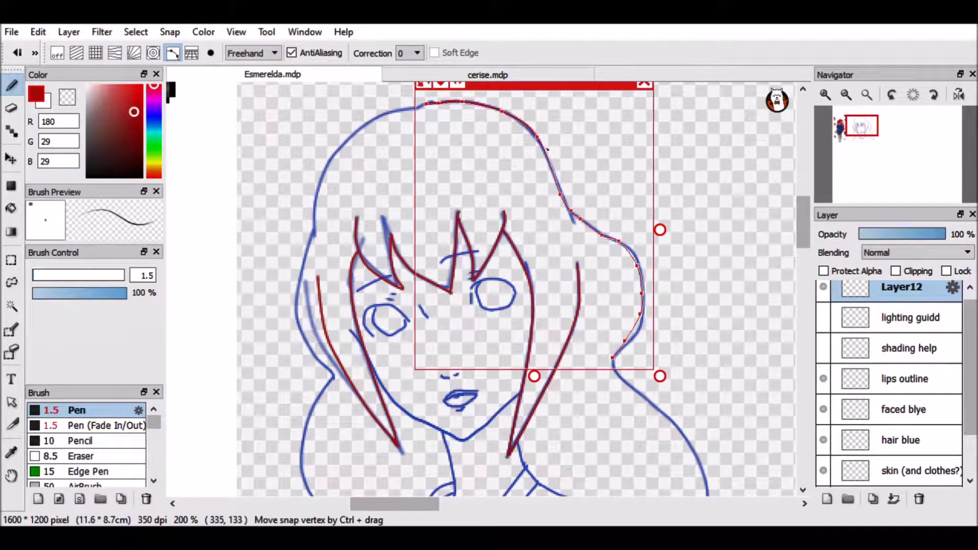
key(Return)
scroll(672, 413, down, 3)
drag(672, 415, 703, 387)
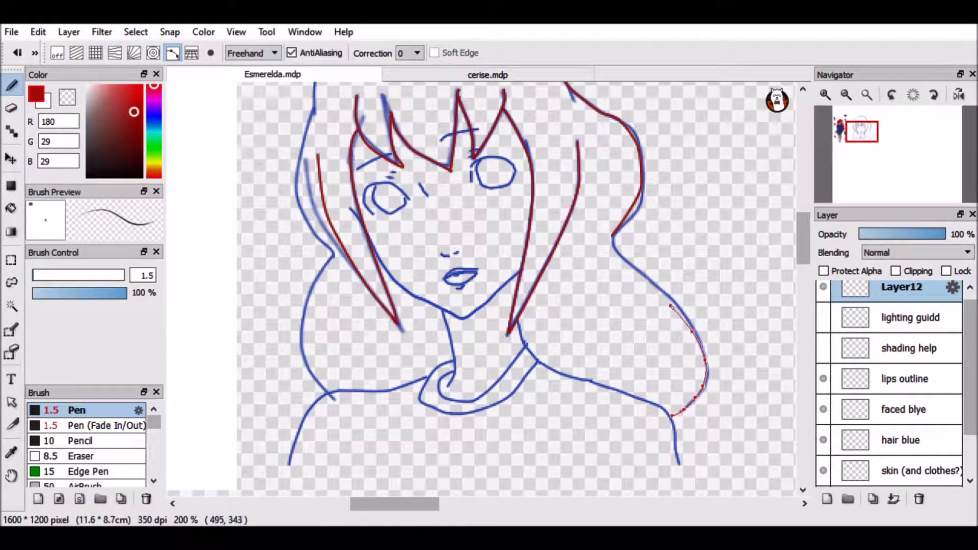
key(Return)
click(823, 440)
scroll(802, 222, up, 3)
click(824, 440)
scroll(802, 224, up, 2)
Trace the upper-left hair contour in red with a curve snap, from the crown down to the side of the head
click(173, 52)
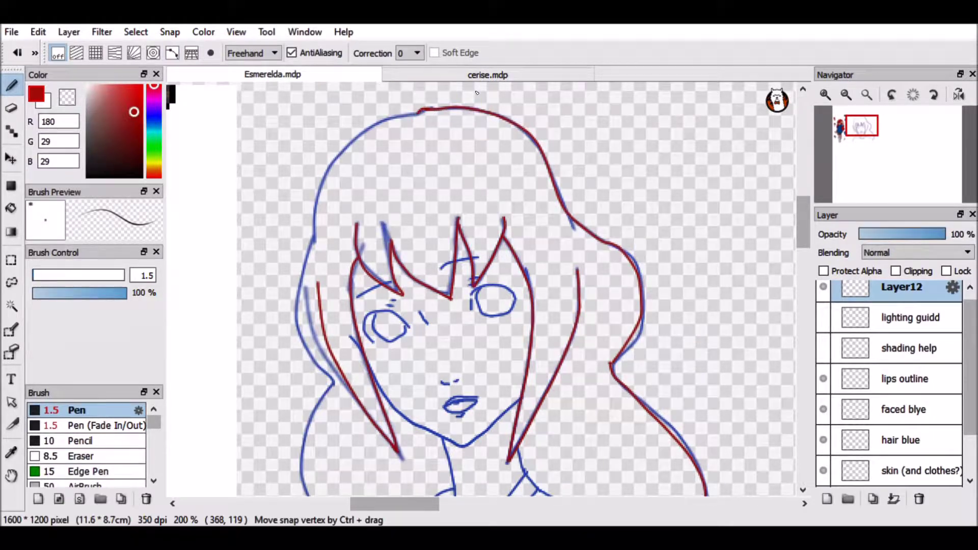
click(406, 113)
click(378, 123)
key(Return)
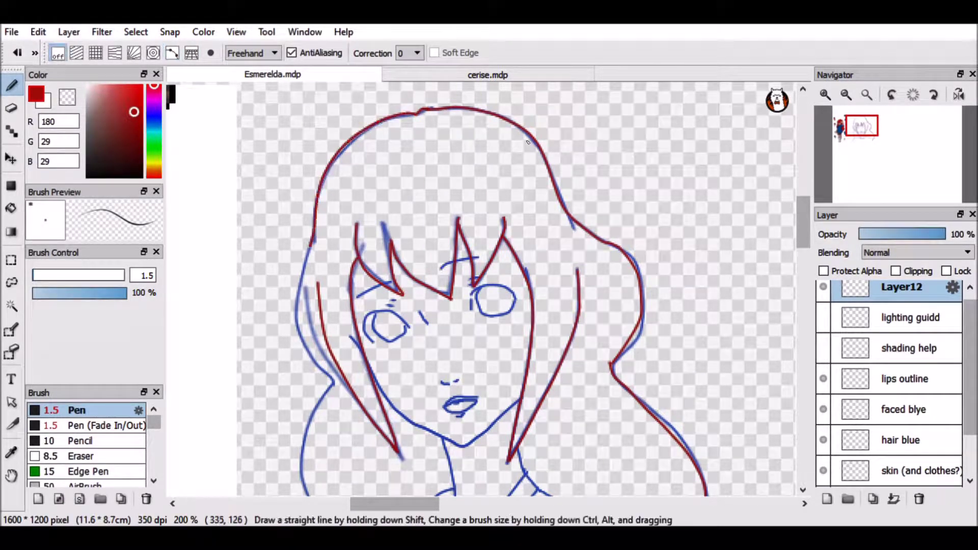
Trace the remaining left hair contour in red with two curves meeting at the notch and ending at the shoulder
scroll(316, 306, down, 3)
click(305, 416)
key(Escape)
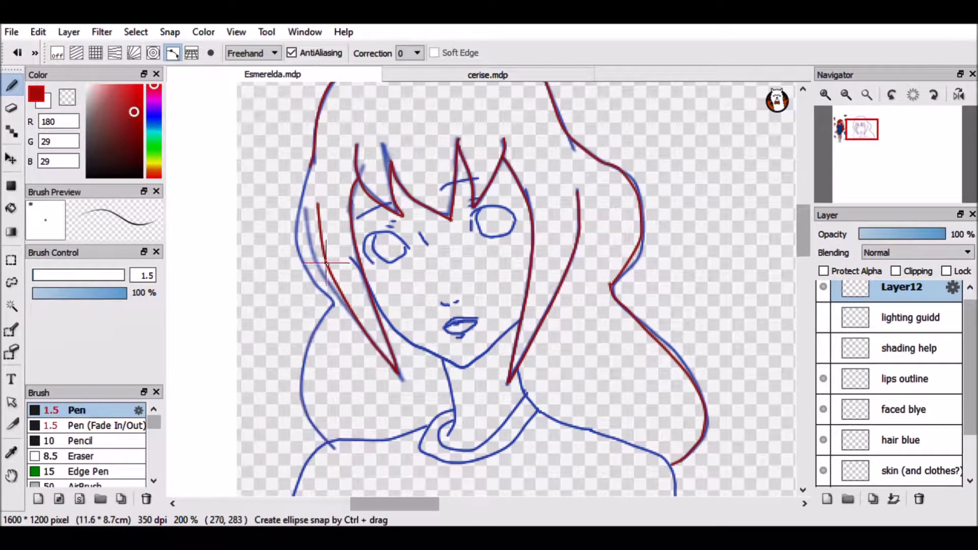
click(310, 168)
click(297, 216)
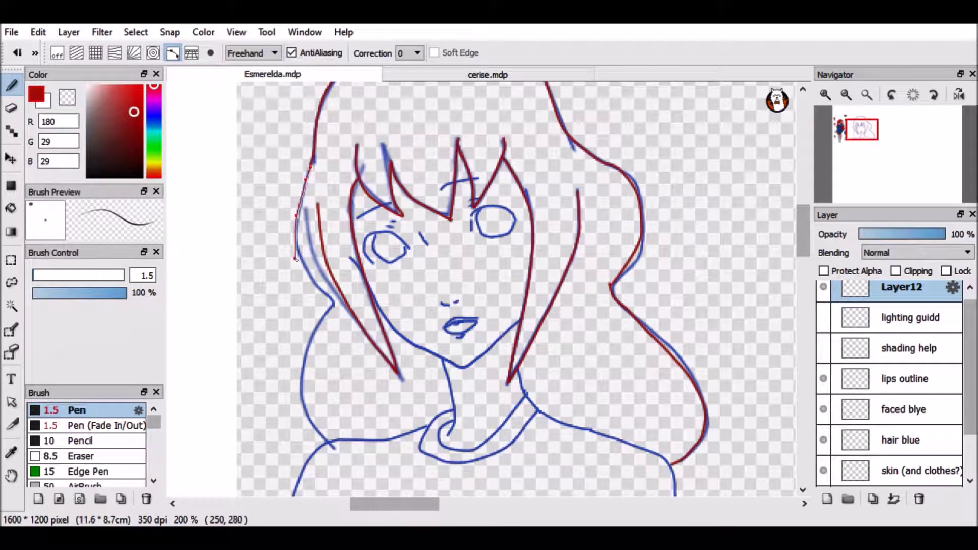
click(331, 303)
key(Return)
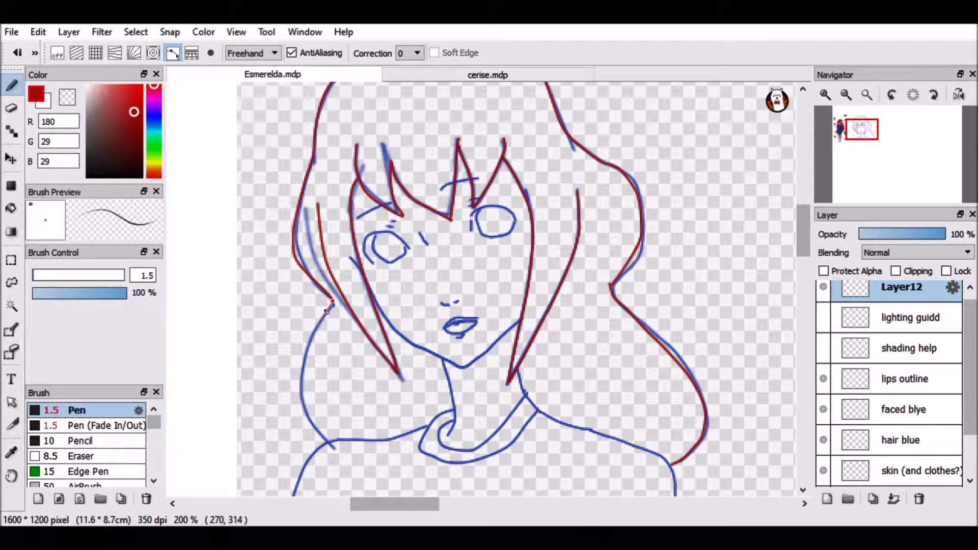
click(332, 447)
key(Return)
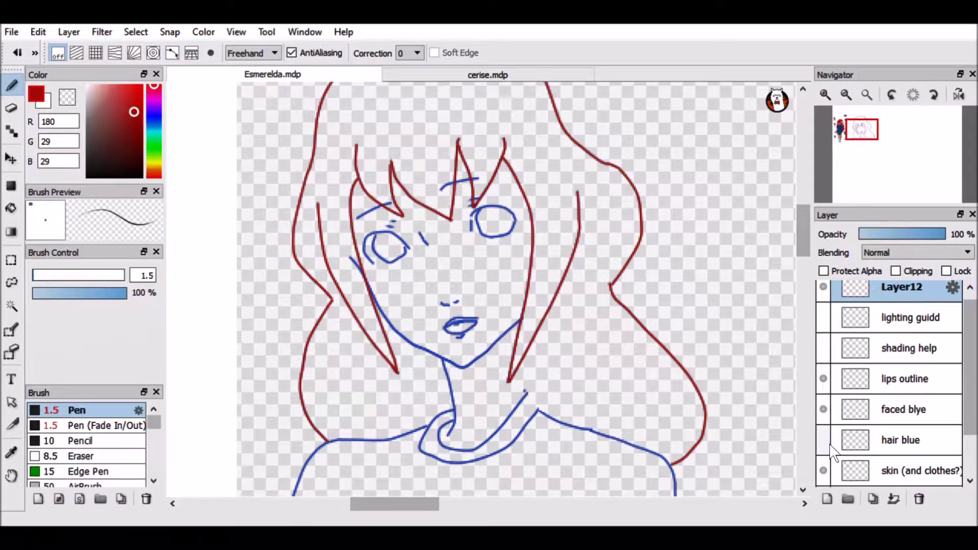
Draw the short red hair line from the right lock's tip to the shoulder, and add a new layer above the hair lines
click(516, 373)
key(ctrl+minus)
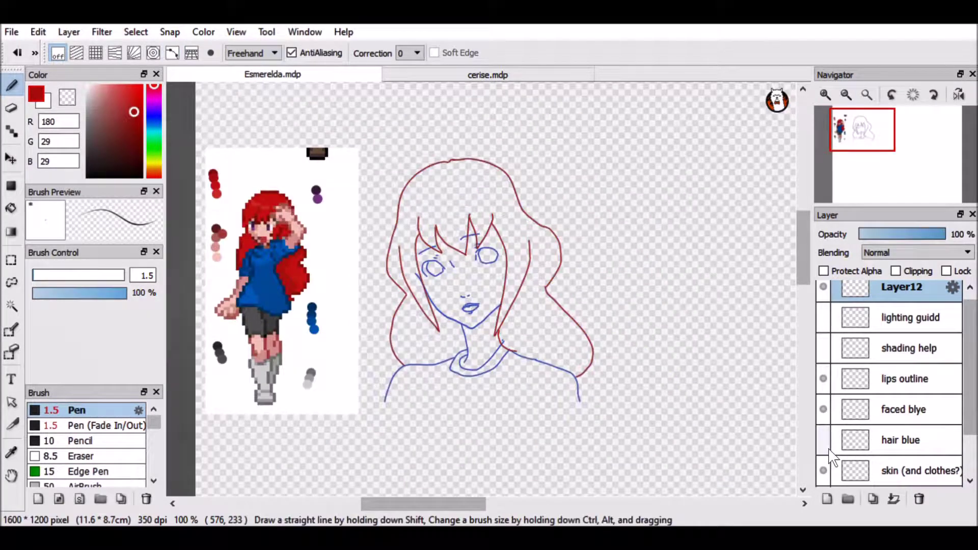
key(ctrl+plus)
key(ctrl+plus)
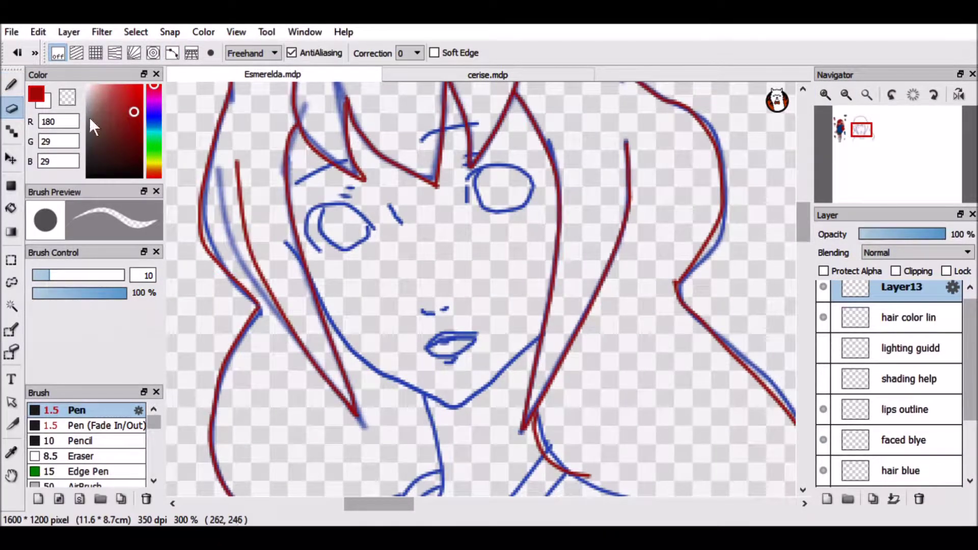
Try to trace the left eye's upper lid and outer corner with a curve-snapped pen line, and undo it
key(b)
key(ctrl+5)
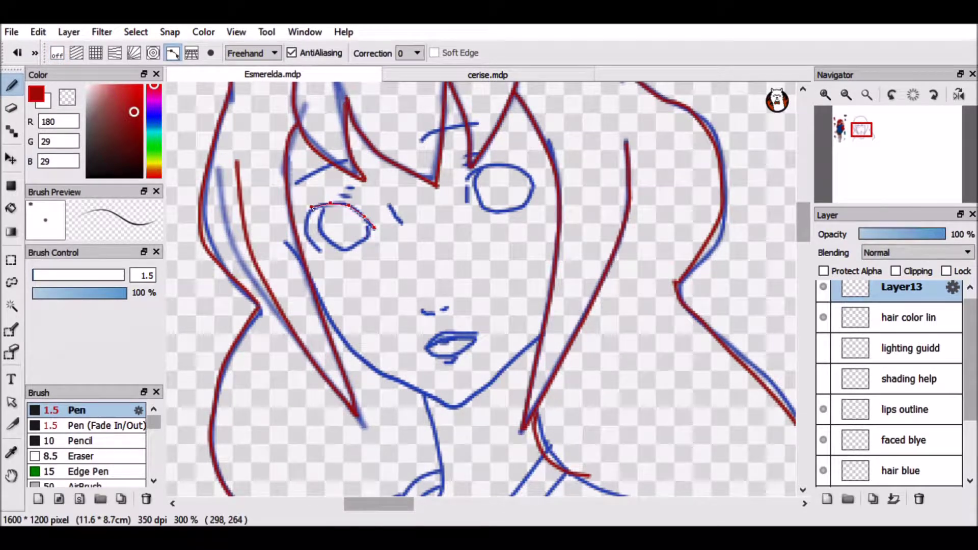
click(395, 187)
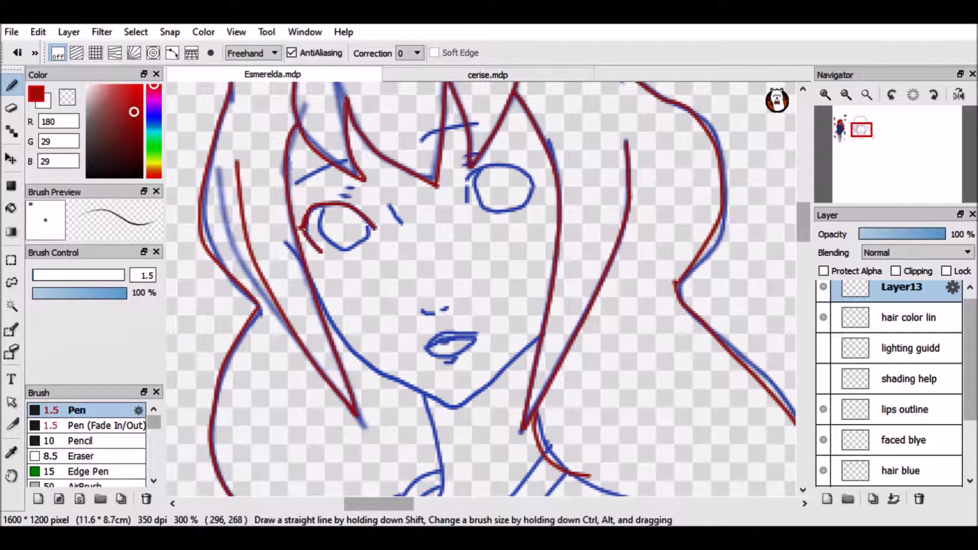
key(ctrl+z)
Trace the left eye's upper lid and outer corner along a curve snap with the 1.5 Pen (Fade In/Out) brush
key(ctrl+5)
click(374, 228)
click(347, 204)
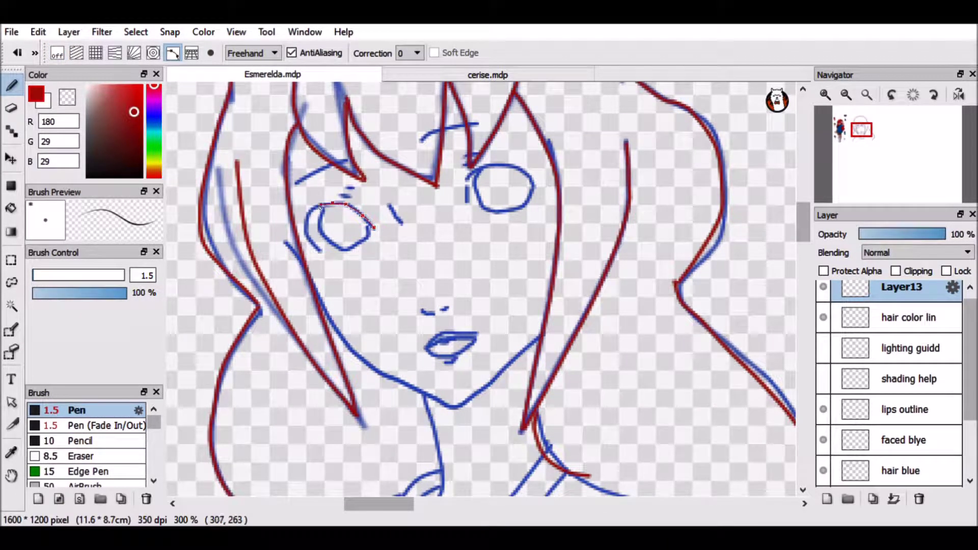
click(321, 250)
click(86, 425)
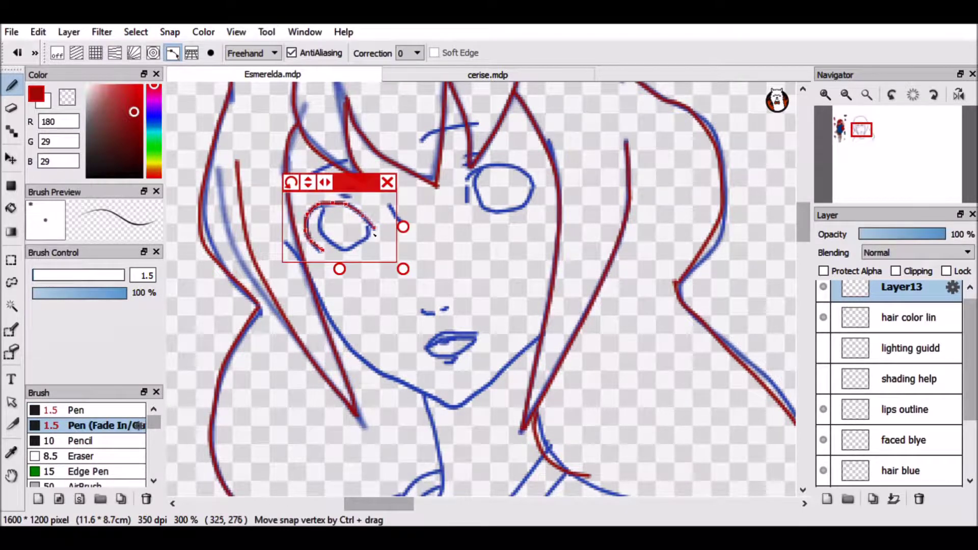
click(387, 181)
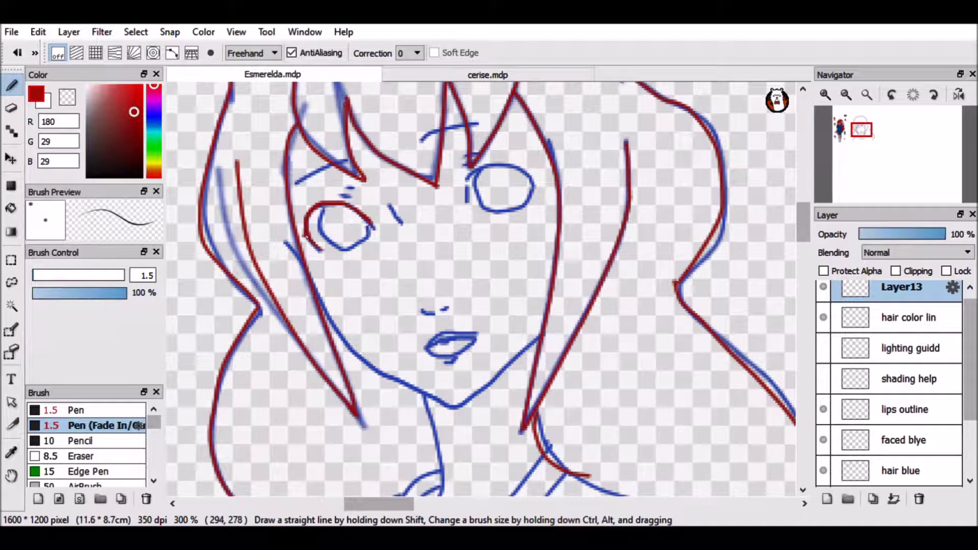
Trace the right eye's upper lid in red along a curve snap, from the outer corner to the inner corner
key(ctrl+5)
click(534, 186)
click(518, 167)
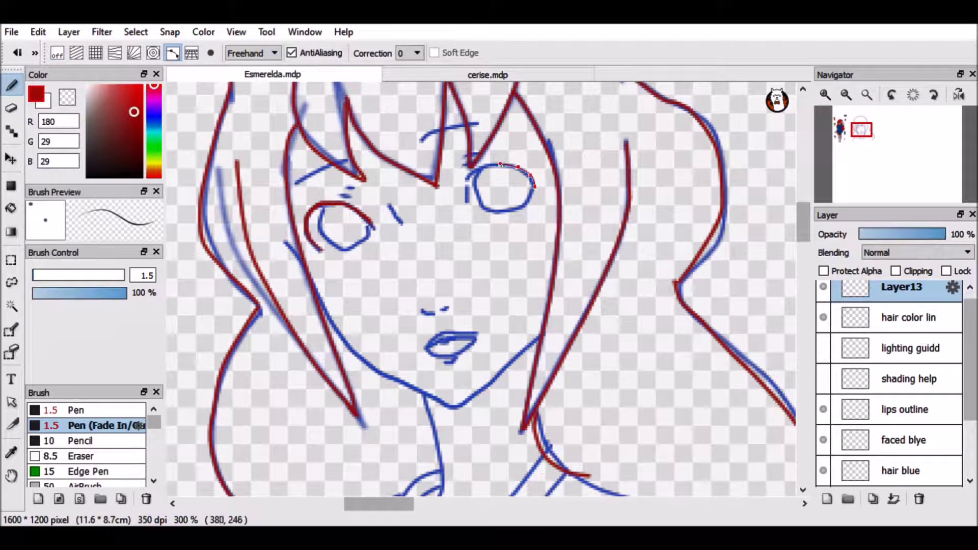
double_click(467, 199)
click(474, 162)
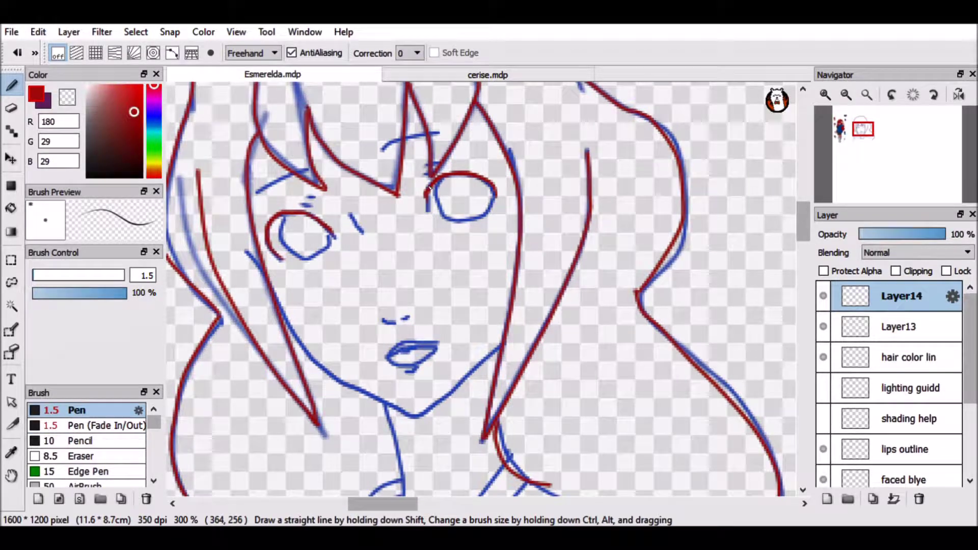
Thicken the right eye's upper lash line with freehand strokes, and trim its inner corner with a size 3 eraser
scroll(44, 281, down, 1)
drag(422, 197, 437, 177)
scroll(147, 280, down, 3)
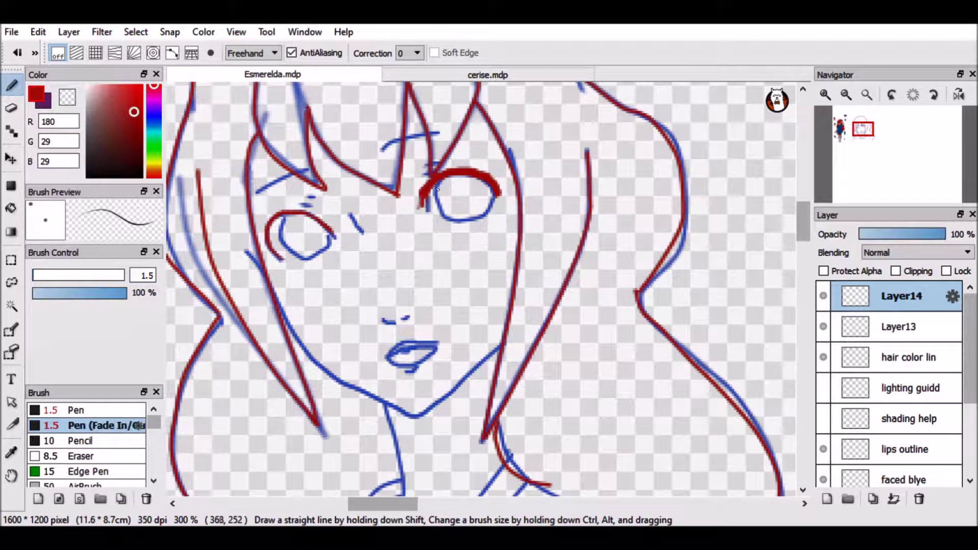
key(e)
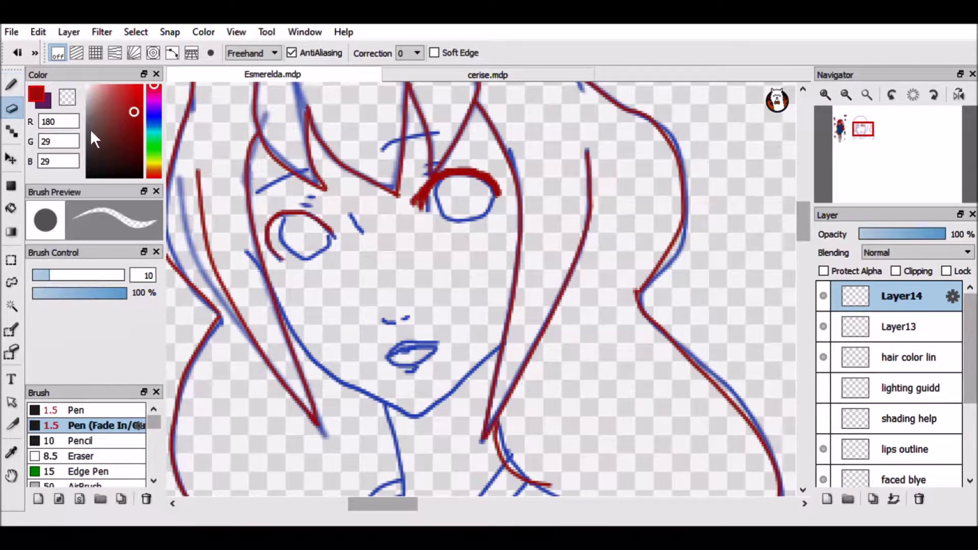
key(p)
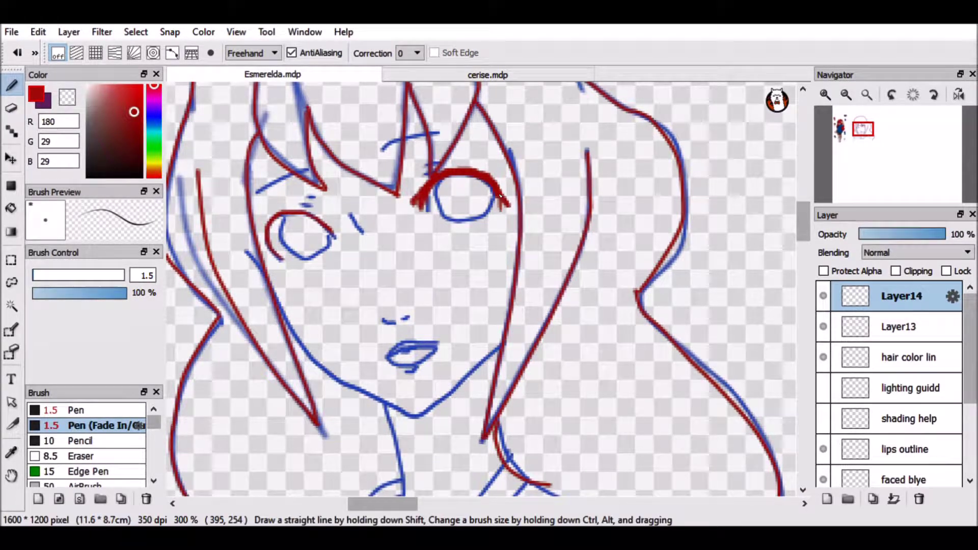
click(13, 110)
click(36, 275)
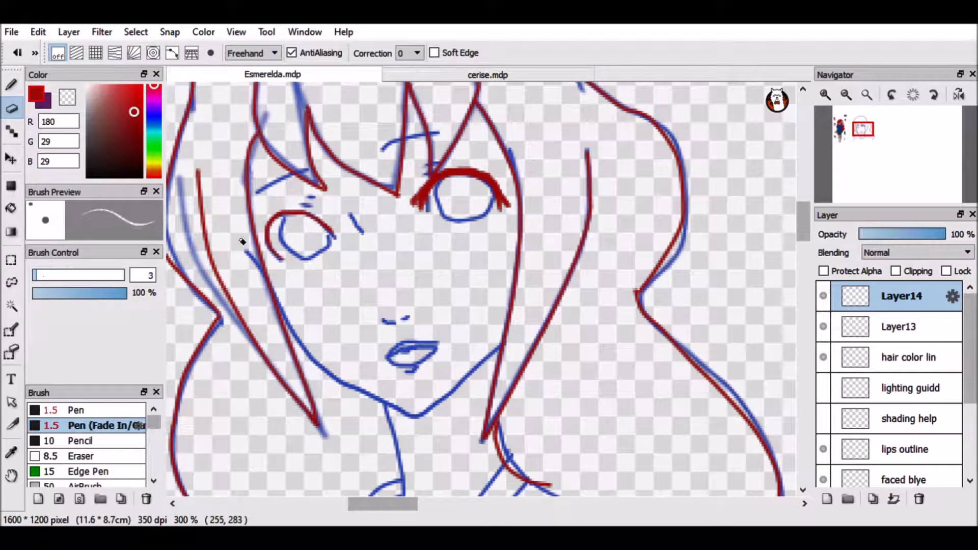
Thicken the left eye's upper lash line in red with the 2.2 Pen, finishing its outer corner with the 1.5 Pen (Fade In/Out)
key(p)
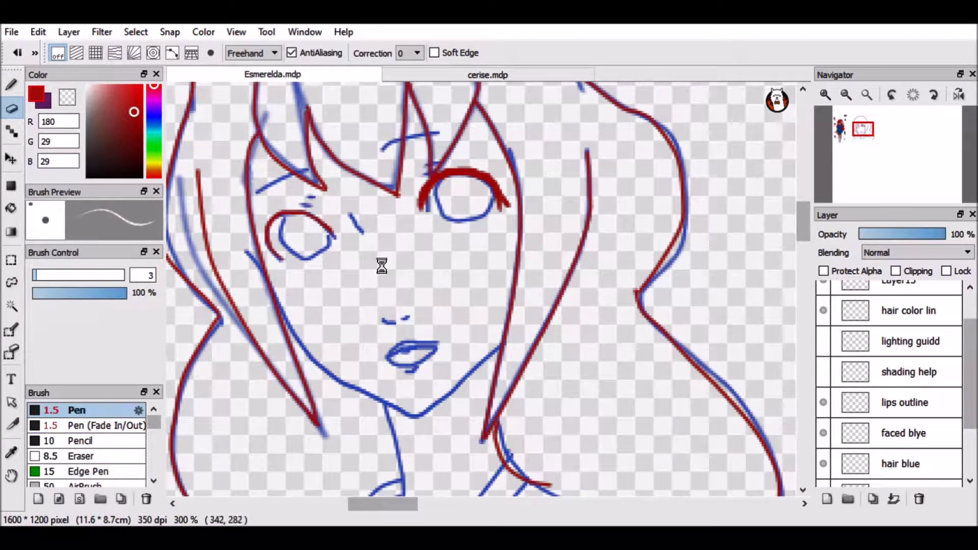
drag(321, 218, 257, 224)
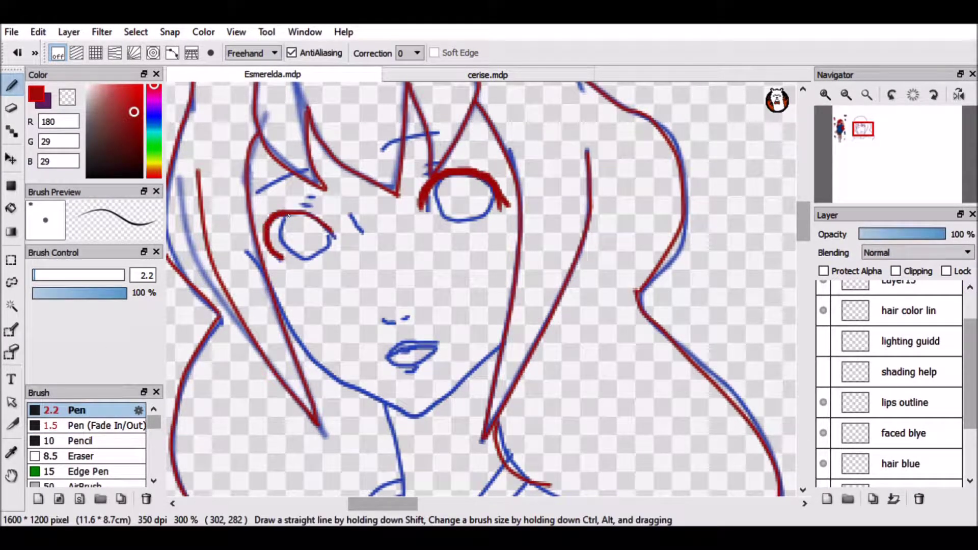
key(Down)
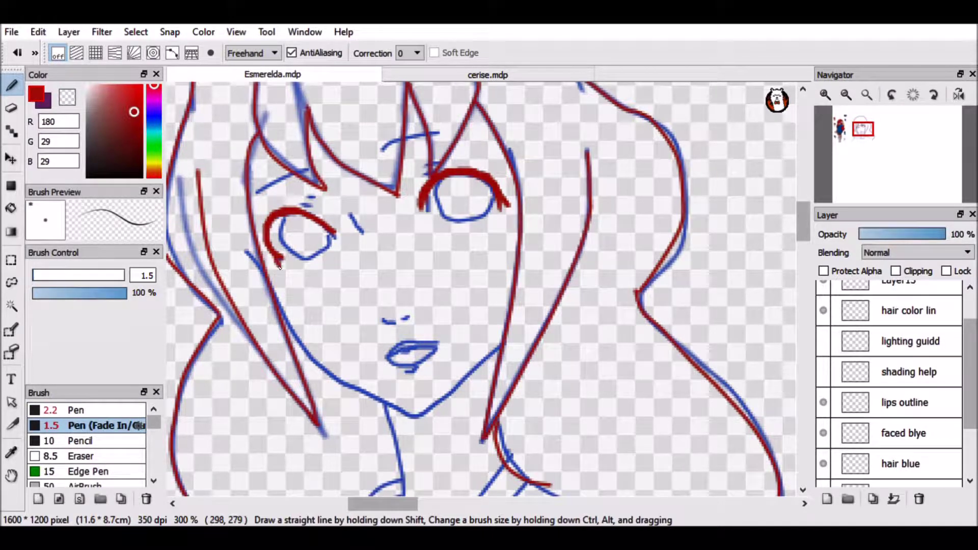
Trace both irises in purple along curve snaps with the 1.5 Pen, on a new layer below the lash lines
key(x)
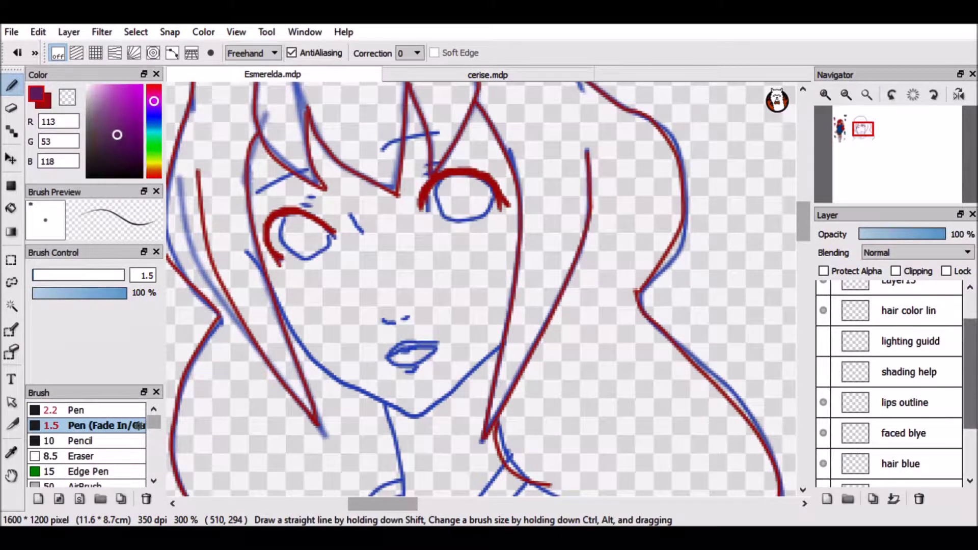
click(827, 499)
drag(838, 339, 840, 341)
click(77, 410)
click(37, 275)
click(171, 53)
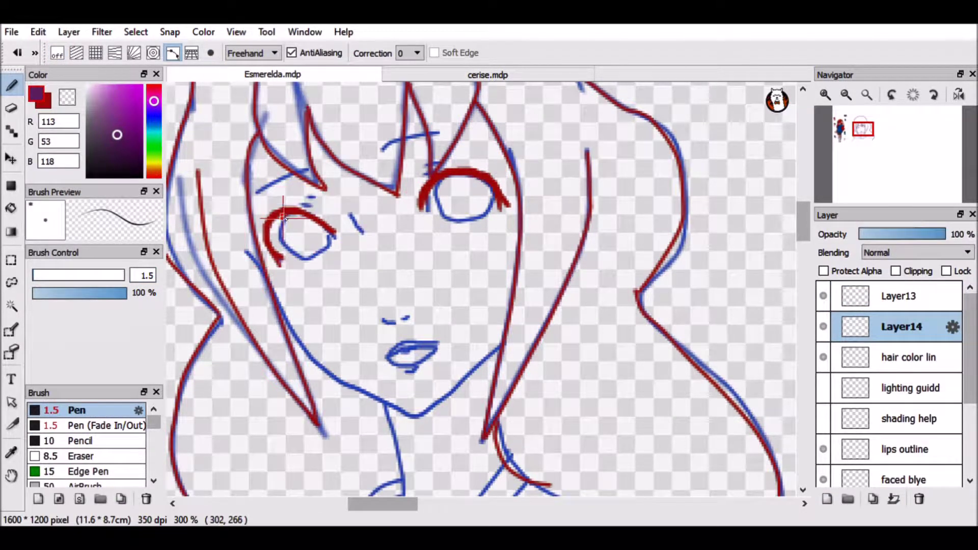
click(320, 241)
drag(327, 230, 321, 244)
click(443, 178)
drag(480, 181, 479, 184)
Widen the right iris by transforming a rectangular selection around it, hiding the face sketch during the edit and showing it again
click(823, 480)
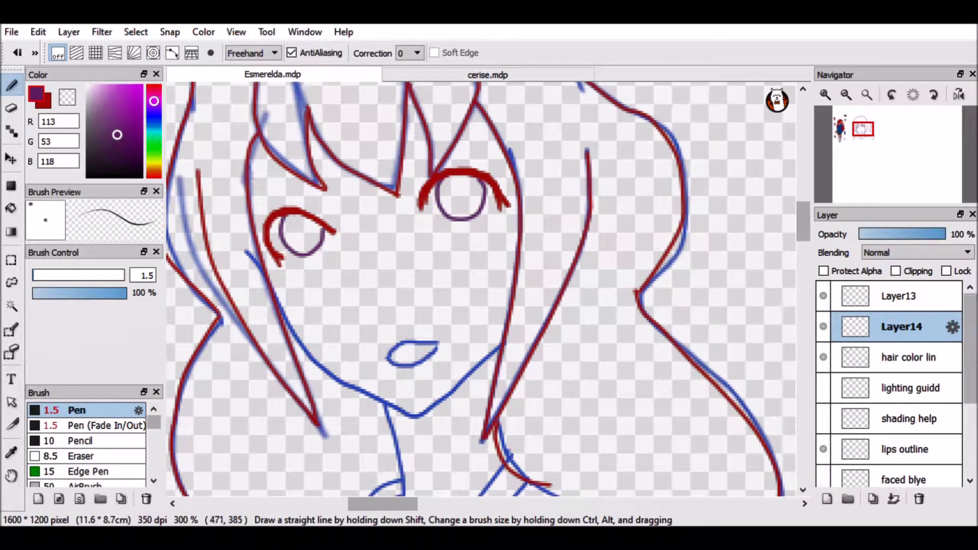
key(m)
drag(422, 148, 516, 209)
key(ctrl+t)
click(719, 501)
click(824, 479)
Draw both eyebrows in red on a new topmost layer with the 1.5 Pen (Fade In/Out) brush
click(830, 299)
click(827, 499)
key(x)
click(81, 425)
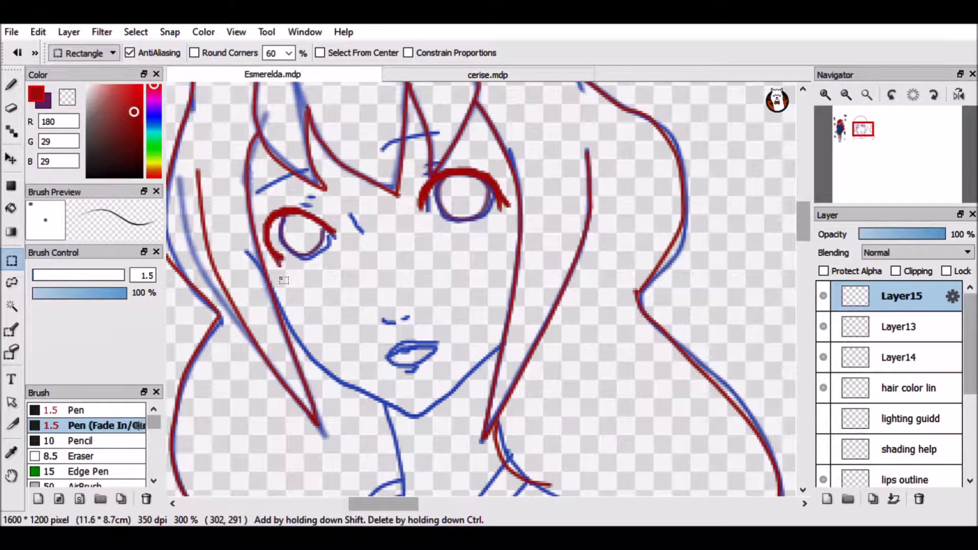
key(b)
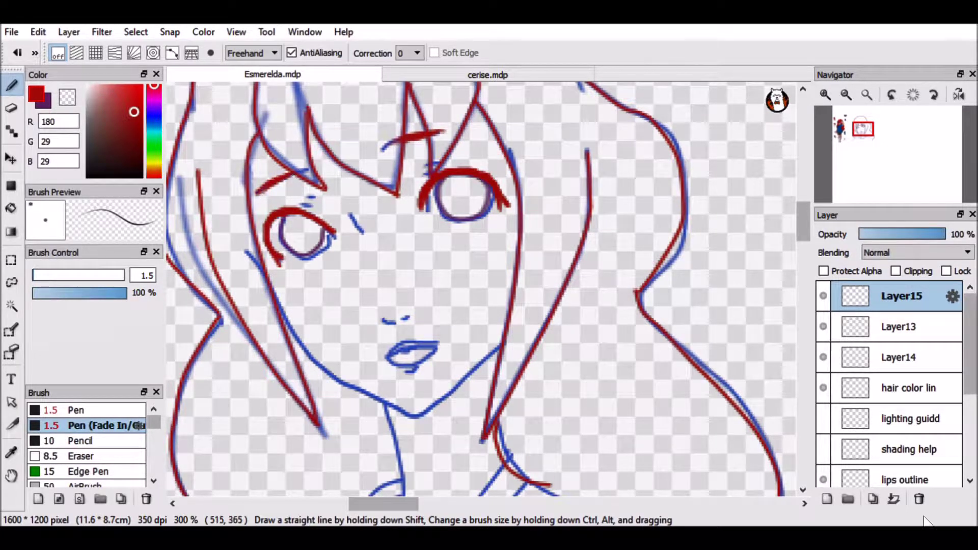
Thicken both eyebrows and erase the ends that overlap the bangs, hiding the face sketch during the edit and showing it again
scroll(891, 387, down, 5)
click(825, 350)
key(e)
scroll(918, 388, up, 5)
key(b)
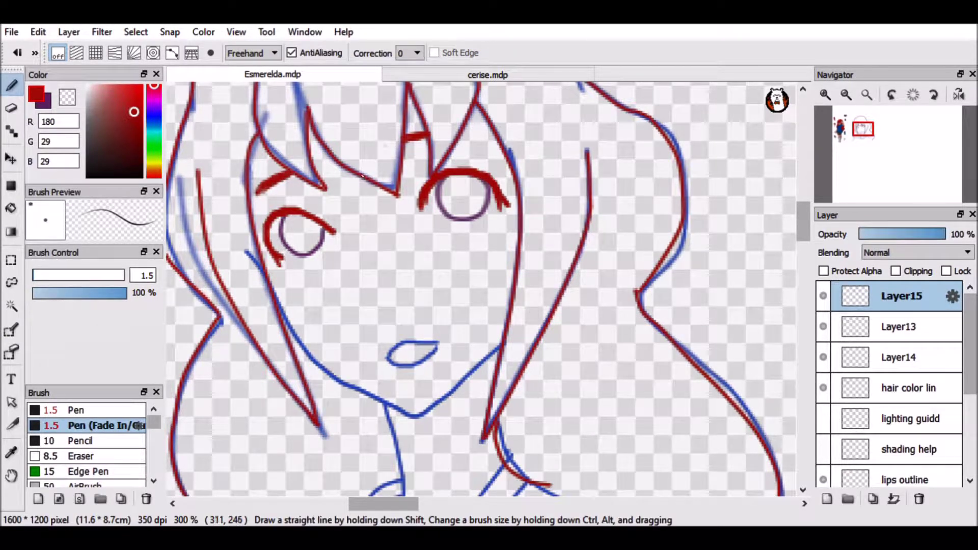
scroll(892, 388, down, 5)
click(824, 400)
scroll(891, 387, up, 5)
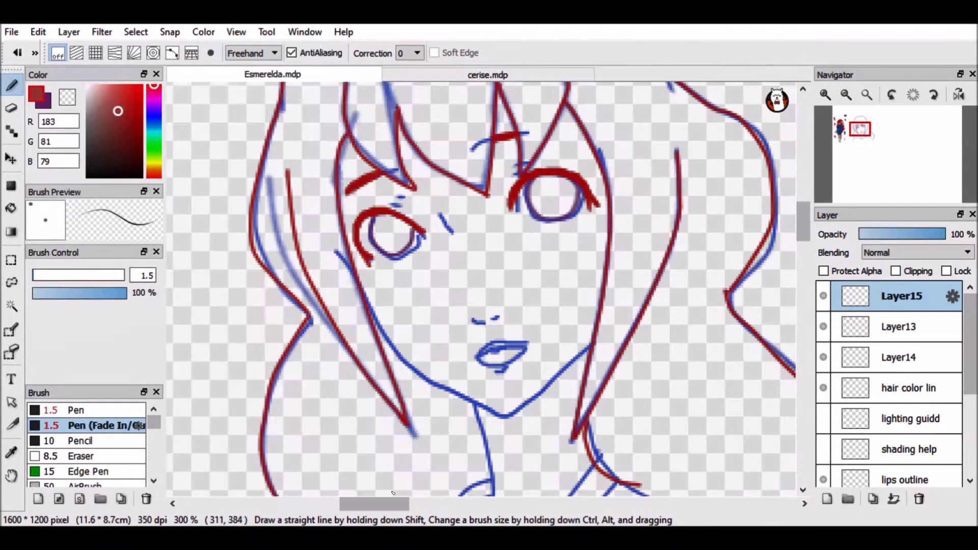
Set the line colour to RGB 202, 128, 125, and name the finished line layers "eyebrows raisd" and "eyes open"
click(106, 102)
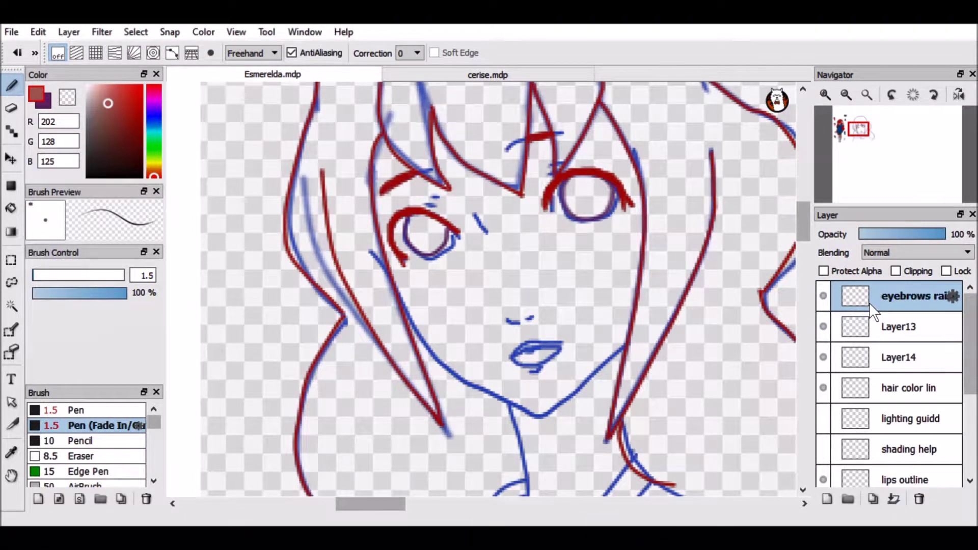
click(869, 326)
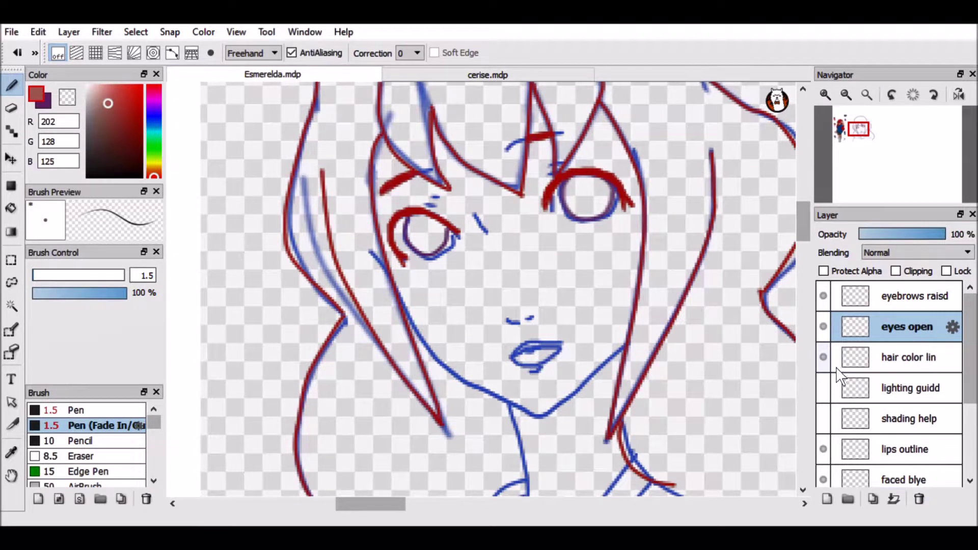
Trace the jawline and chin along a curve snap with the 1.5 Pen on a new layer below the hair line layer
drag(897, 388, 805, 425)
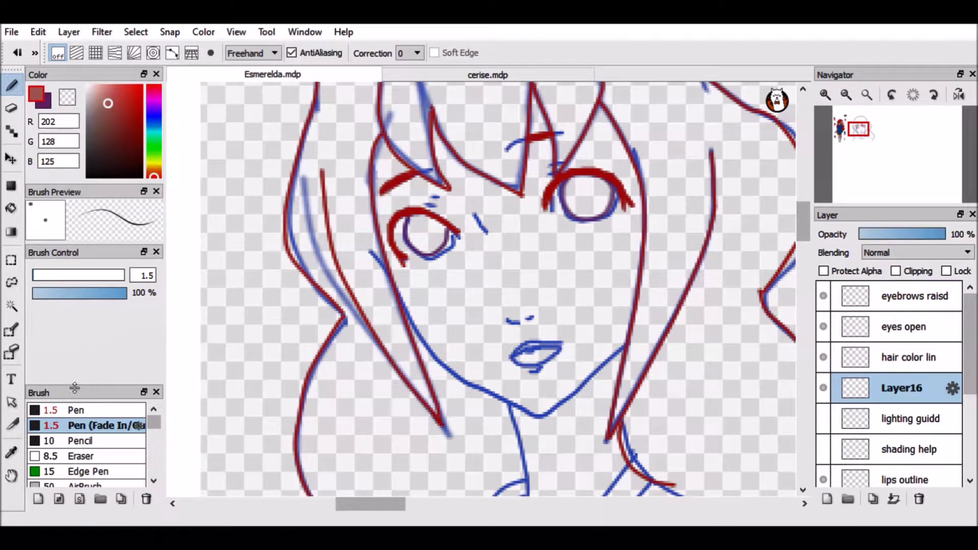
click(77, 411)
drag(627, 348, 605, 370)
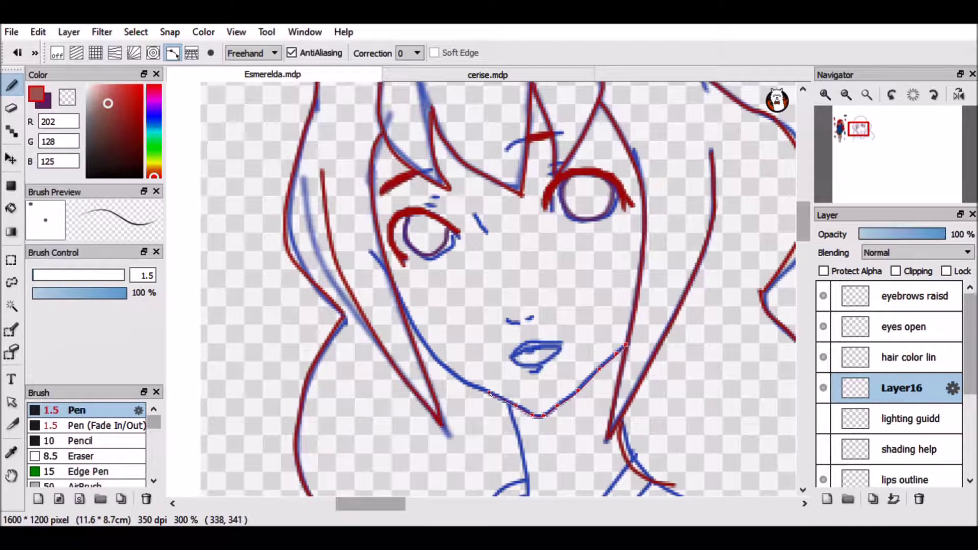
scroll(897, 387, down, 3)
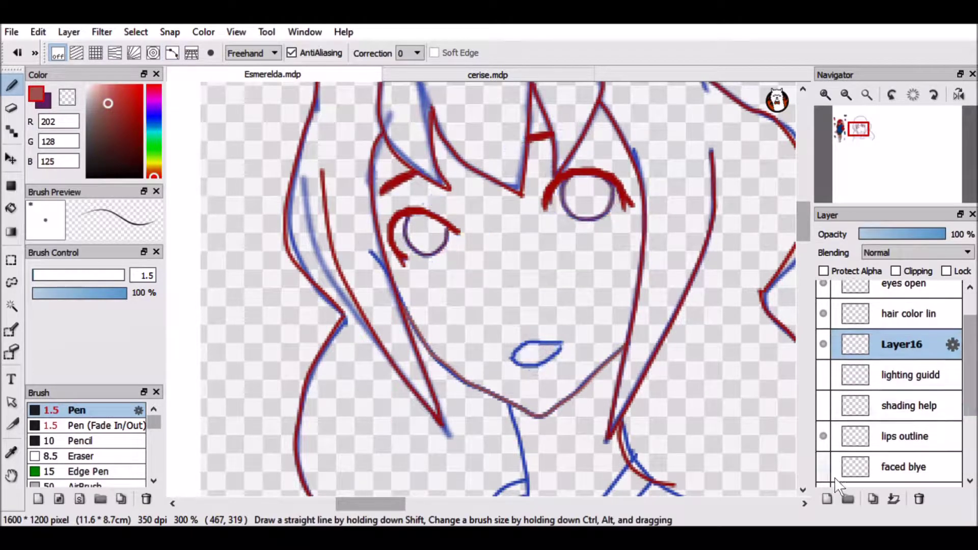
Trace the neck line along a curve snap on its own layer, and merge it with the jawline layer as "face neck"
click(913, 326)
scroll(897, 387, up, 3)
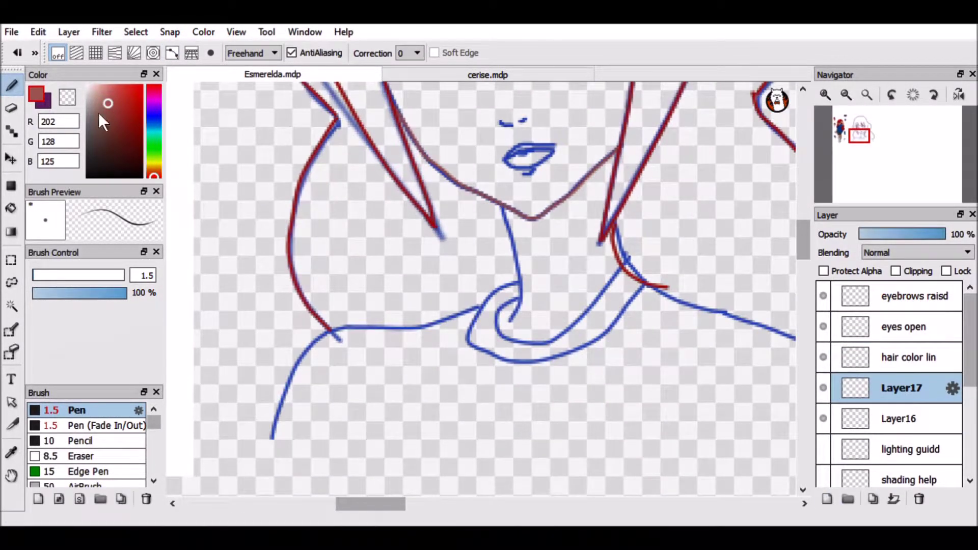
click(172, 53)
drag(501, 205, 509, 234)
double_click(521, 301)
click(58, 52)
scroll(509, 306, up, 3)
click(894, 499)
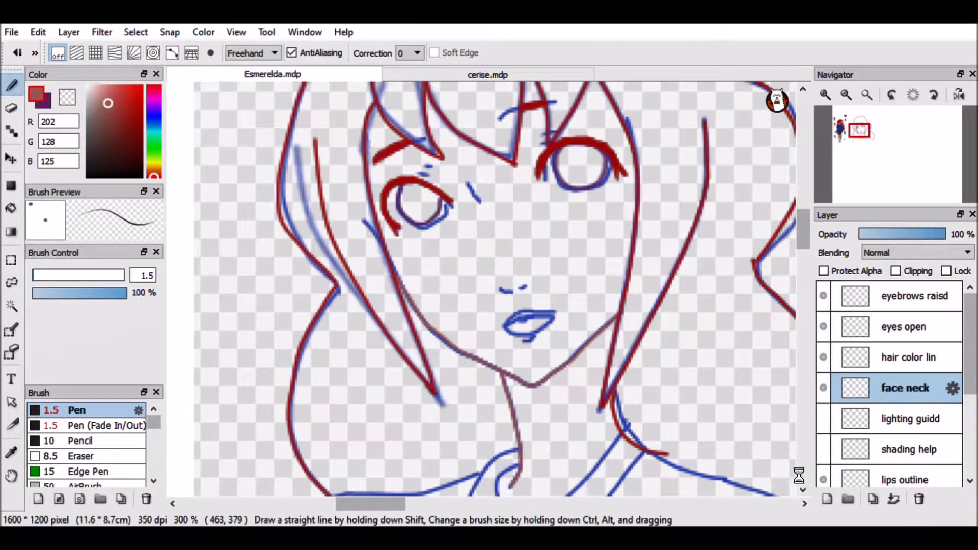
Draw the nose, nose bridge and eyelid crease marks freehand on a new layer, and merge it into the face neck layer
click(827, 499)
drag(499, 289, 511, 291)
click(906, 330)
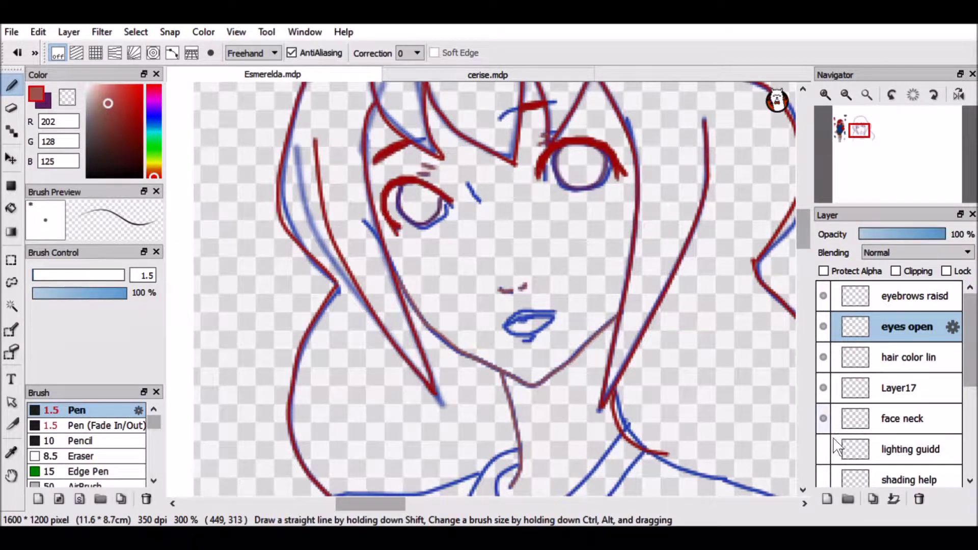
click(904, 388)
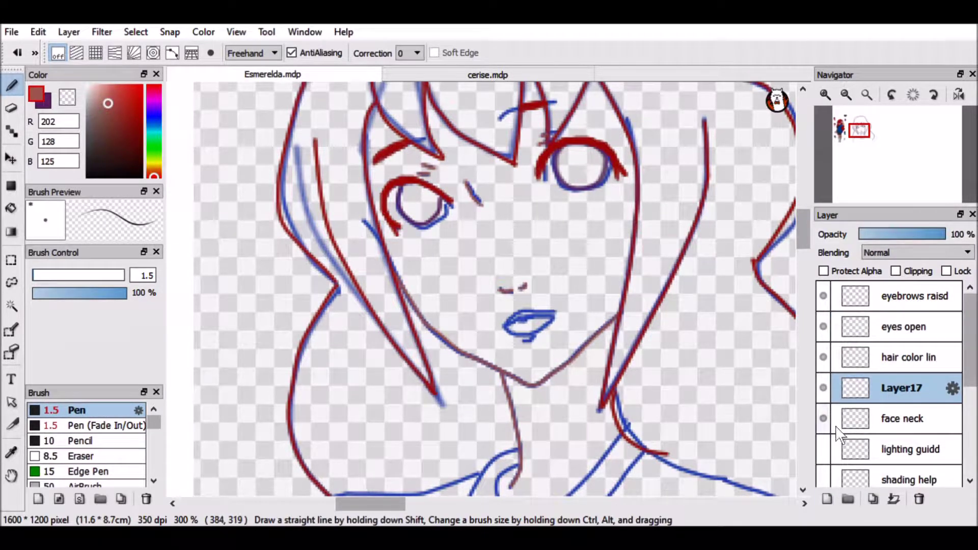
click(920, 500)
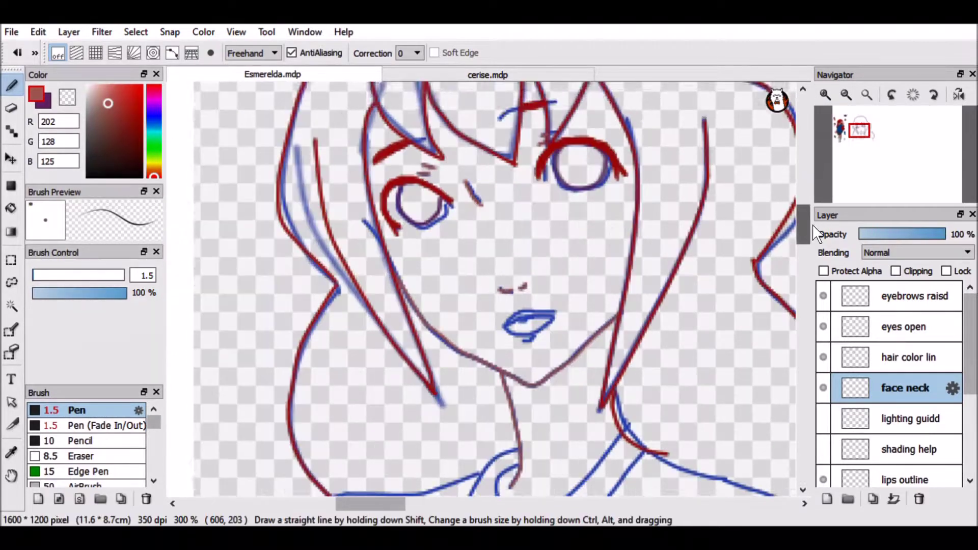
Trace the collar's inner edge in dark blue (RGB 1, 51, 97) along a curve snap on a new layer below face neck
drag(819, 223, 819, 244)
click(827, 499)
scroll(367, 481, left, 5)
scroll(387, 408, right, 5)
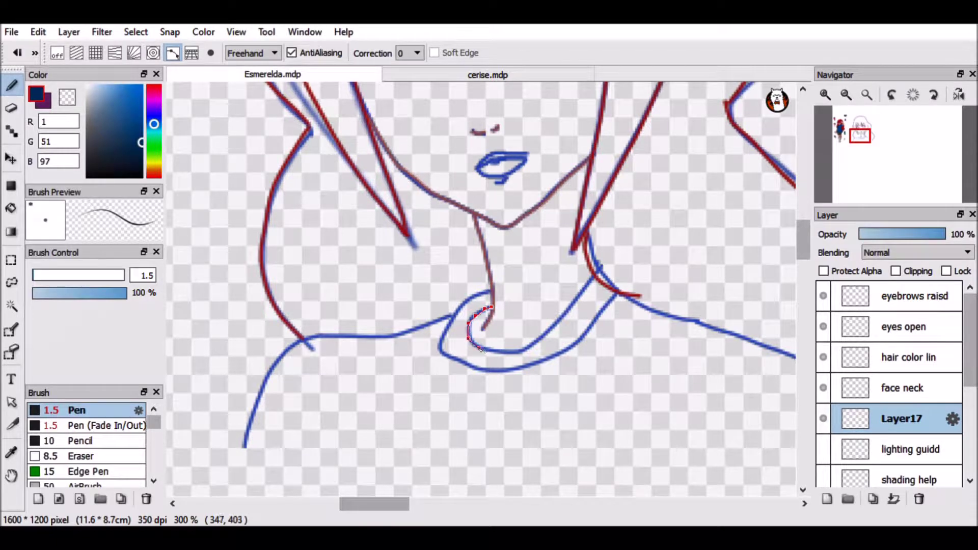
double_click(556, 323)
key(Return)
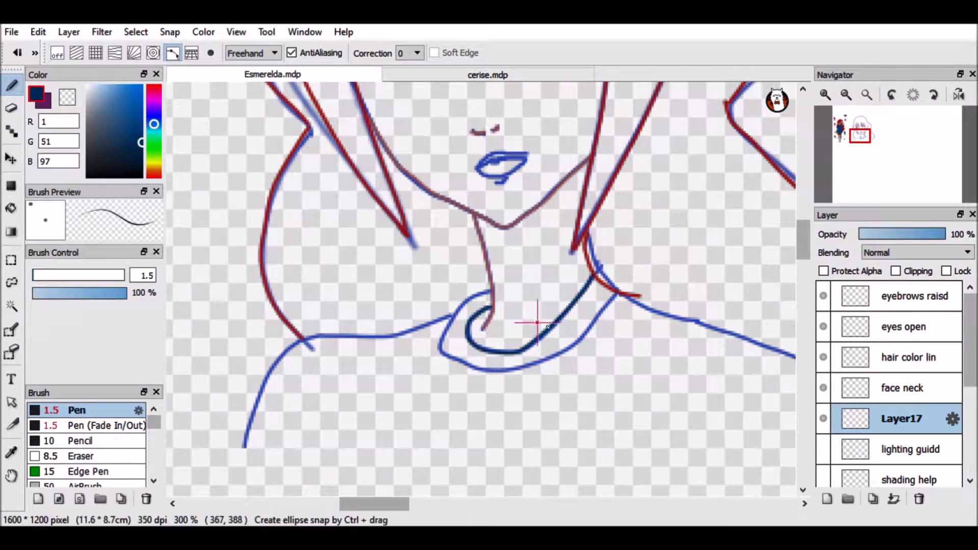
Trace the collar's outer edge on another new layer along a curve snap drawn wider than the sketched collar
key(ctrl+shift+n)
click(491, 286)
double_click(439, 378)
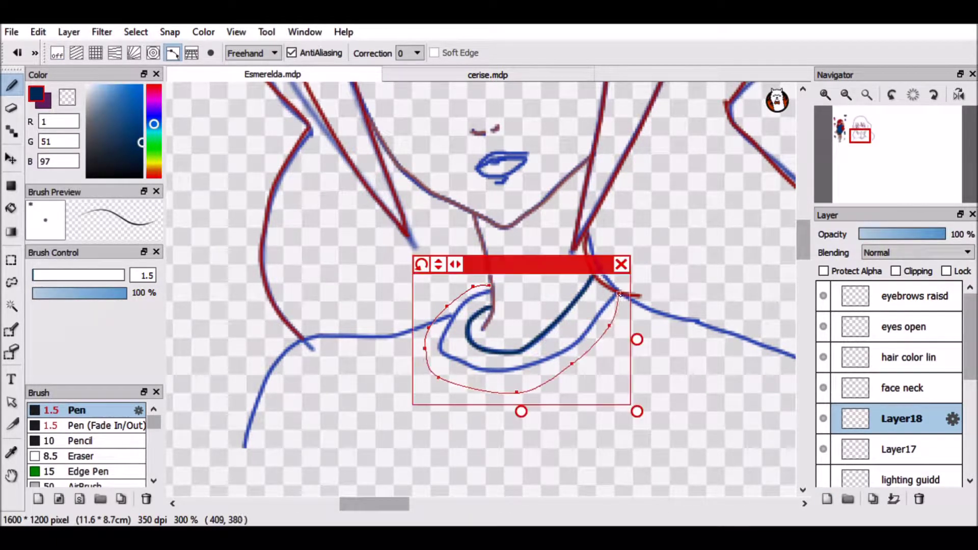
key(Return)
scroll(892, 388, down, 5)
click(824, 461)
click(824, 460)
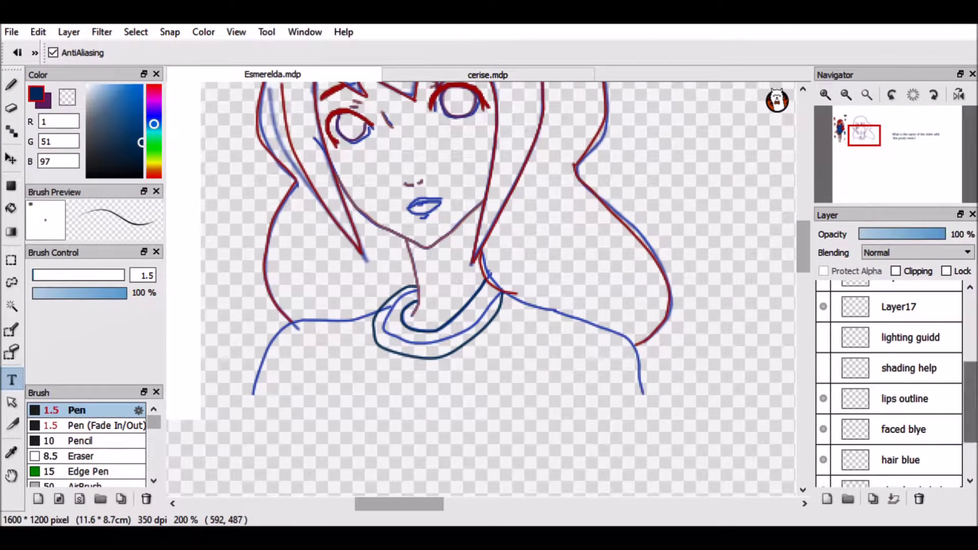
Trace the left shoulder and upper arm in dark blue along a curve snap, on a new layer below the collar layers
scroll(892, 383, up, 3)
click(827, 499)
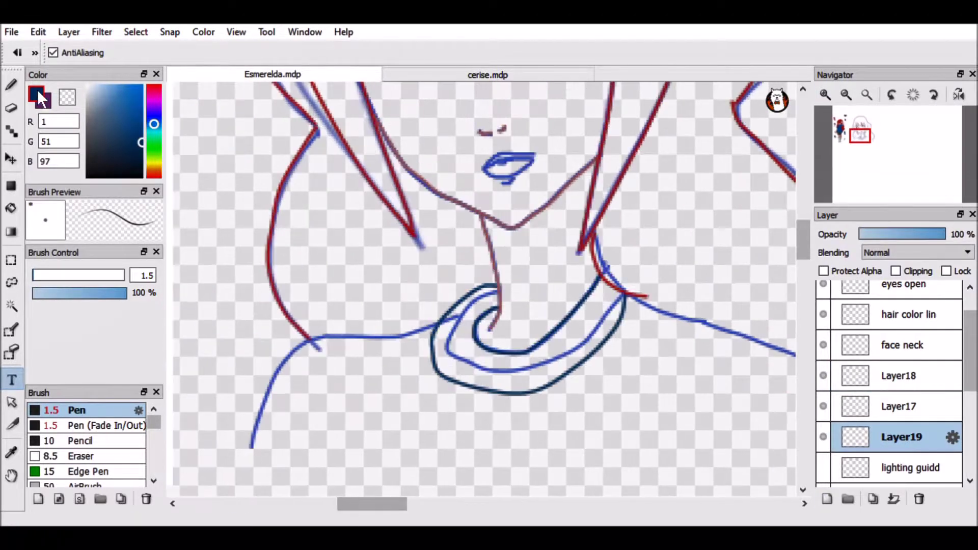
click(11, 85)
drag(434, 324, 366, 338)
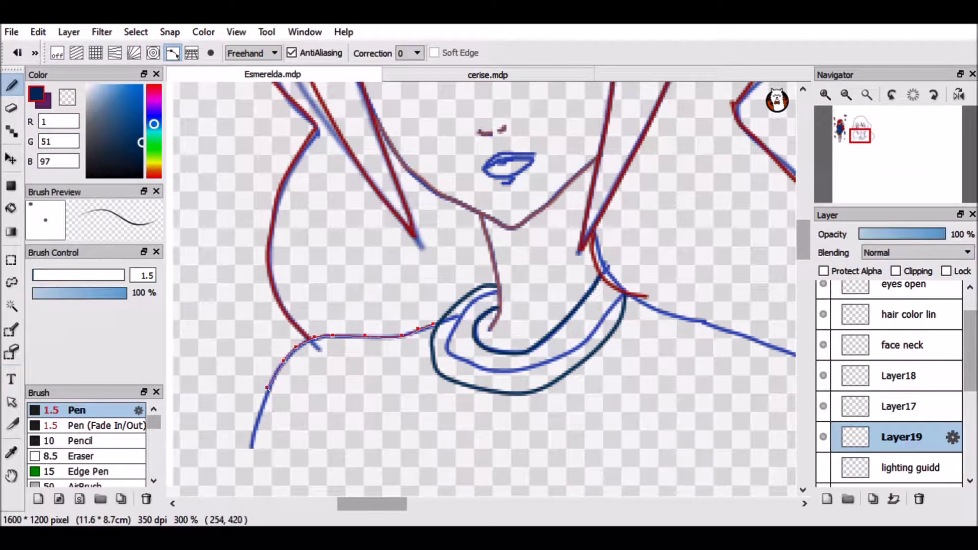
drag(266, 387, 257, 423)
Trace the right shoulder and upper arm along a curve snap from the collar outward, and hide the clothes sketch
scroll(481, 288, right, 5)
drag(387, 295, 470, 324)
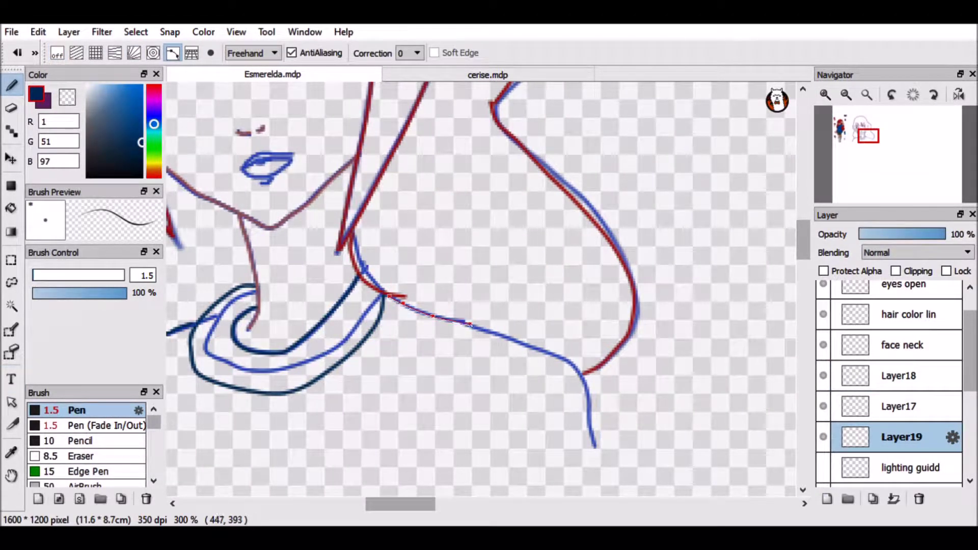
double_click(590, 427)
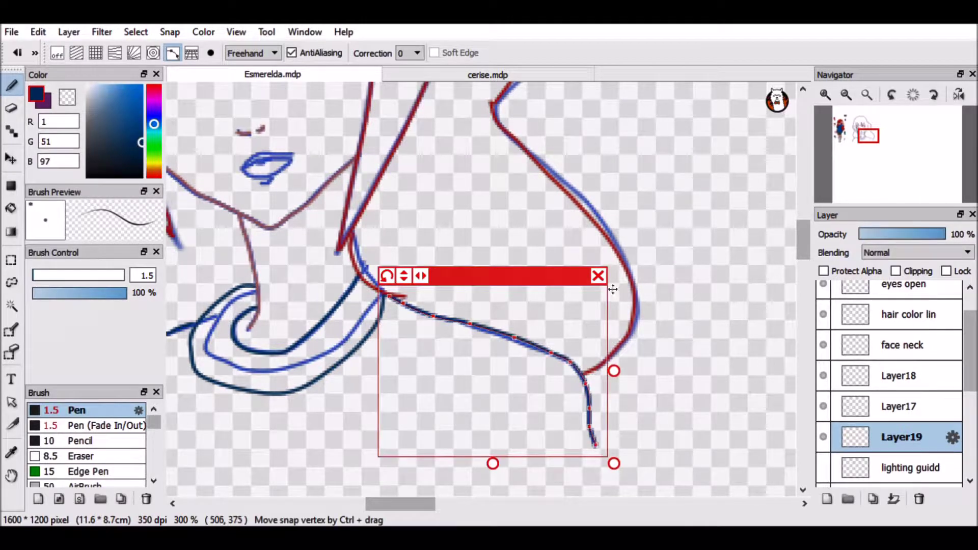
scroll(892, 382, down, 4)
scroll(892, 383, down, 2)
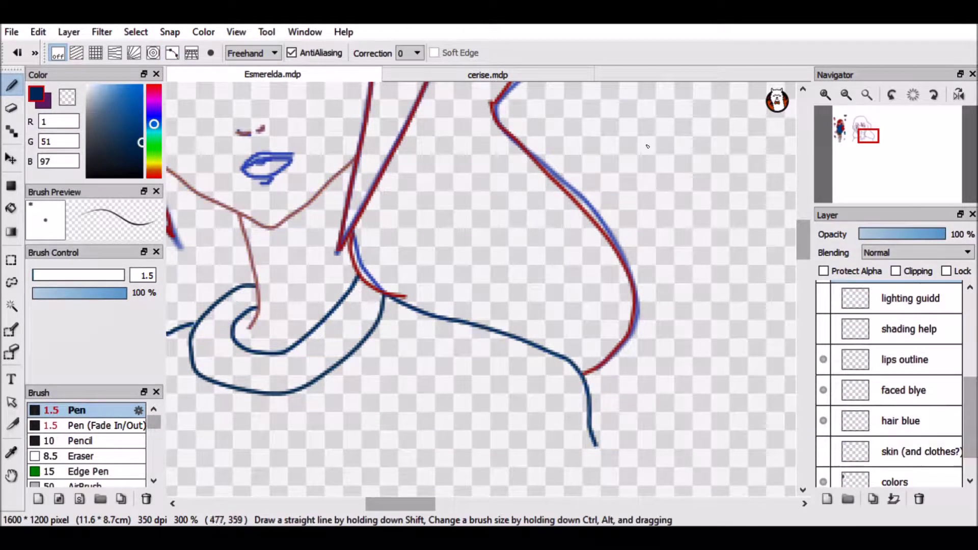
Merge the two collar edge layers as "neck shirt thing", and name the shoulder line layer "shirt"
key(ctrl+alt+0)
scroll(866, 397, up, 4)
click(893, 357)
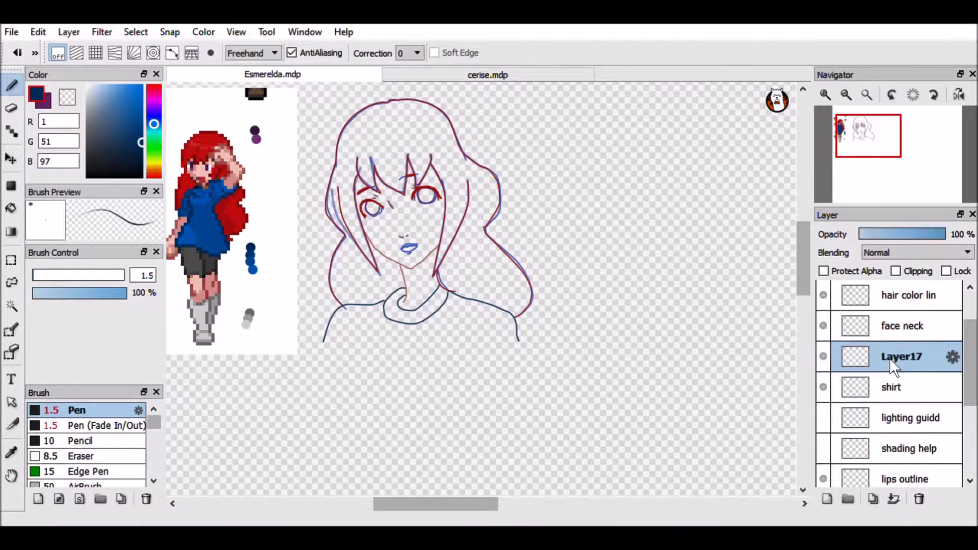
scroll(286, 283, up, 4)
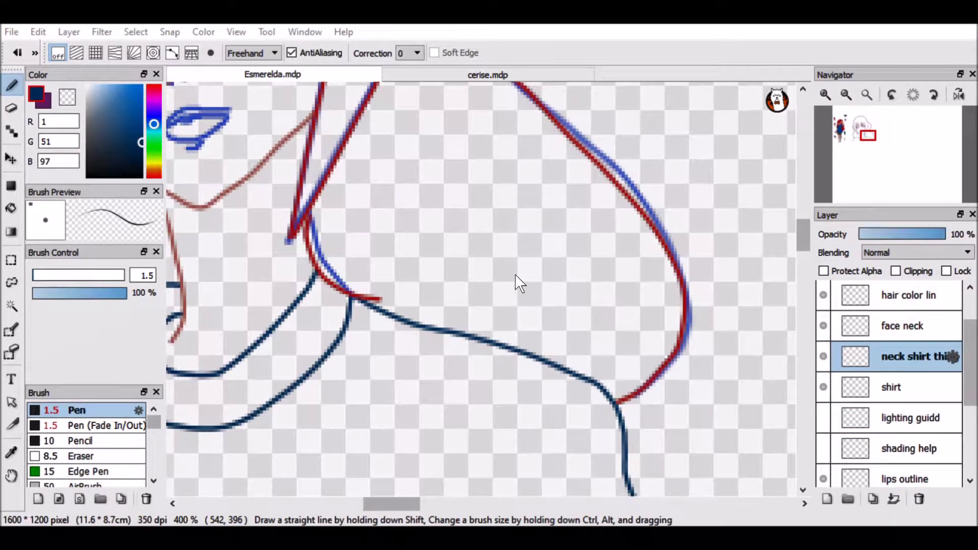
key(ctrl+alt+0)
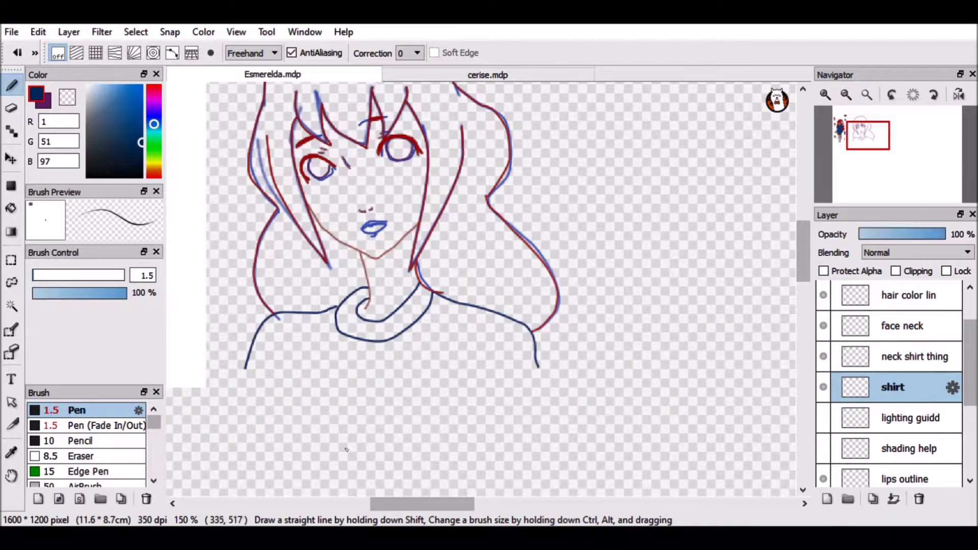
Retrace the collar's inner edge along a curve snap on a new layer above shirt, and hide the neck shirt thing layer
click(827, 500)
click(826, 95)
drag(391, 505, 366, 505)
click(172, 52)
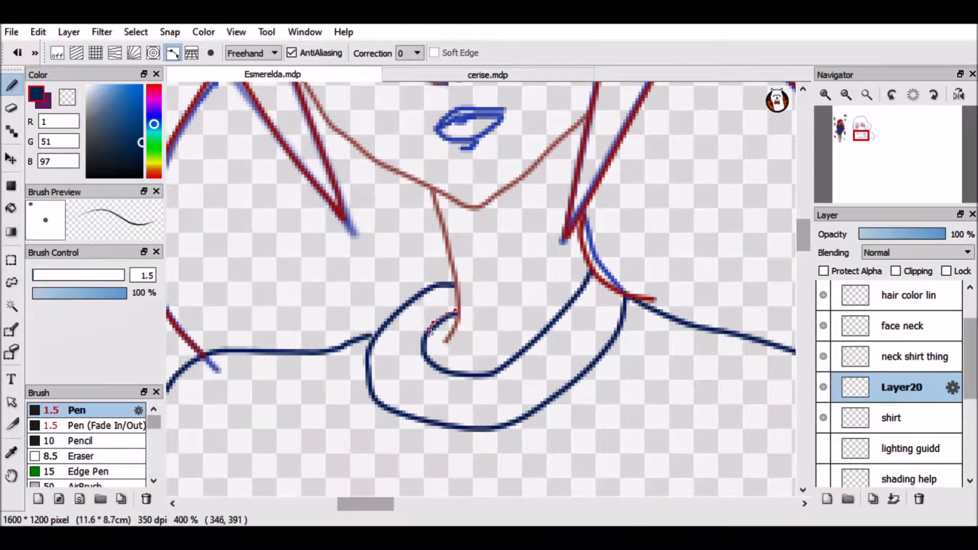
double_click(585, 274)
click(426, 254)
click(57, 52)
mouse_move(451, 264)
mouse_down()
mouse_move(569, 440)
mouse_move(643, 286)
mouse_up()
click(824, 357)
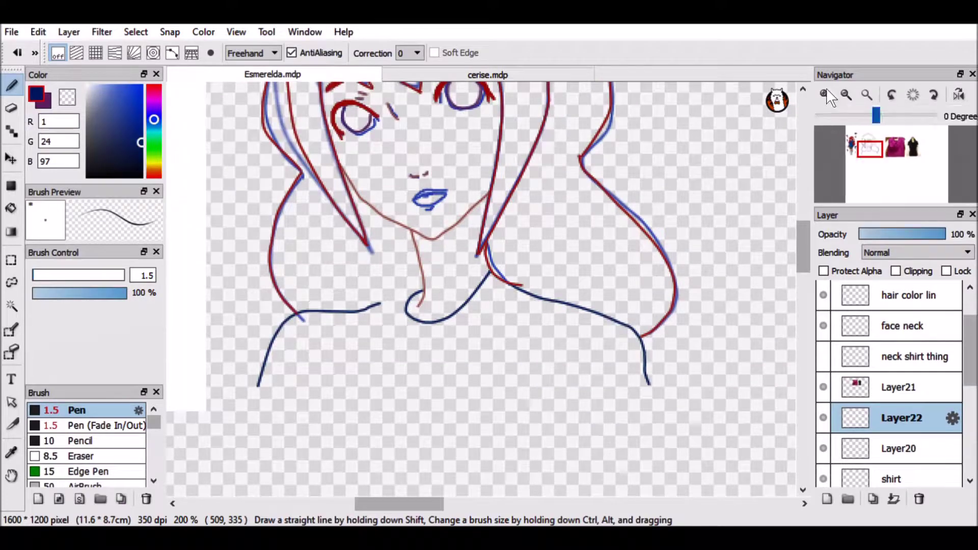
Trace the collar's left outer fold from the neck down to the shoulder line in blue (RGB 1, 24, 97)
scroll(443, 292, up, 1)
click(393, 269)
click(378, 268)
click(364, 271)
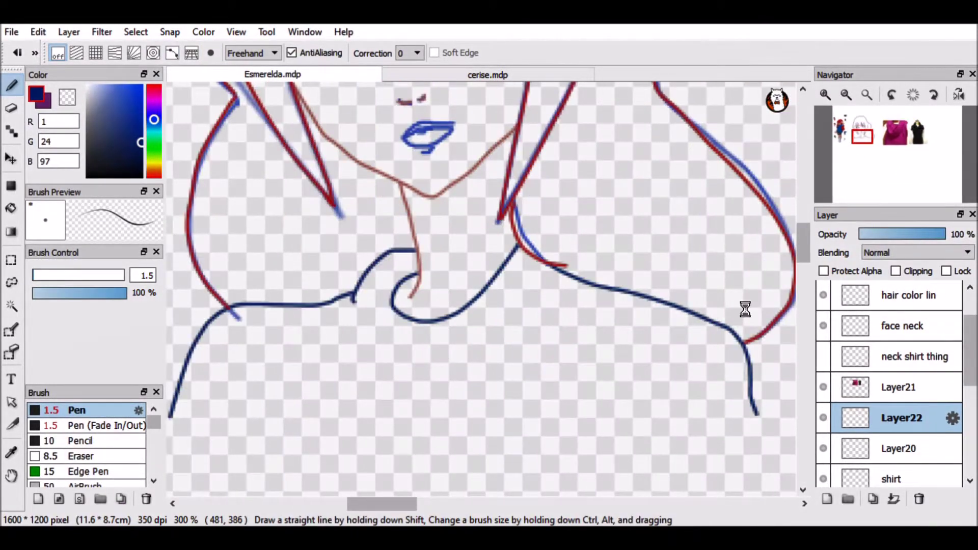
key(c)
click(354, 301)
click(354, 324)
click(384, 344)
click(424, 359)
key(Escape)
Trace the collar's rounded outer edge in dark blue along a curve snap, from the left shoulder line around to the right one
click(353, 296)
click(346, 316)
click(346, 351)
click(378, 377)
click(445, 389)
click(493, 380)
click(565, 268)
drag(353, 296, 564, 270)
click(846, 95)
click(825, 94)
click(825, 94)
click(57, 53)
Trace a second, slightly lower curve along the collar's bottom edge on a separate layer
key(c)
click(343, 344)
click(350, 368)
click(373, 390)
click(411, 398)
click(455, 399)
click(512, 376)
click(528, 363)
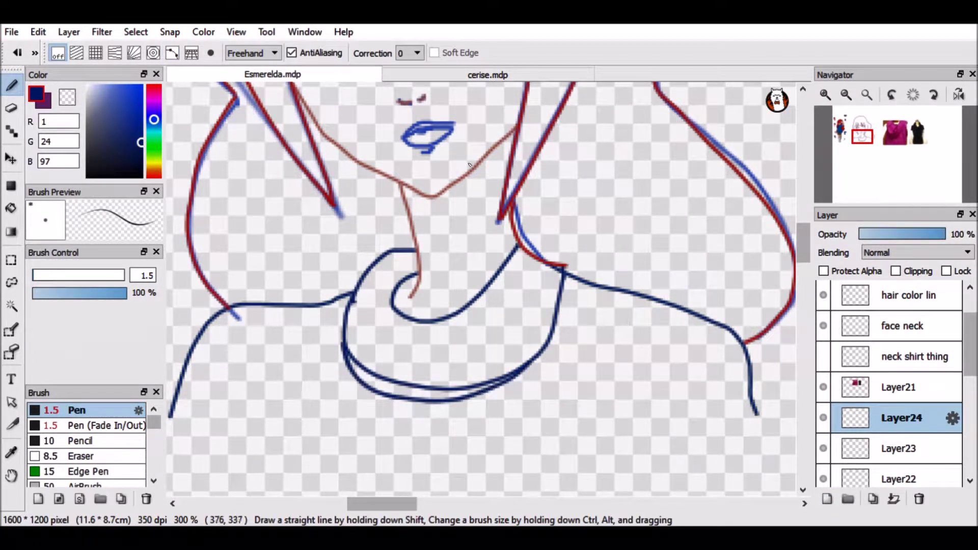
Erase the middle of the upper of the two curves at the collar's bottom
key(e)
click(899, 449)
drag(359, 365, 405, 380)
click(899, 418)
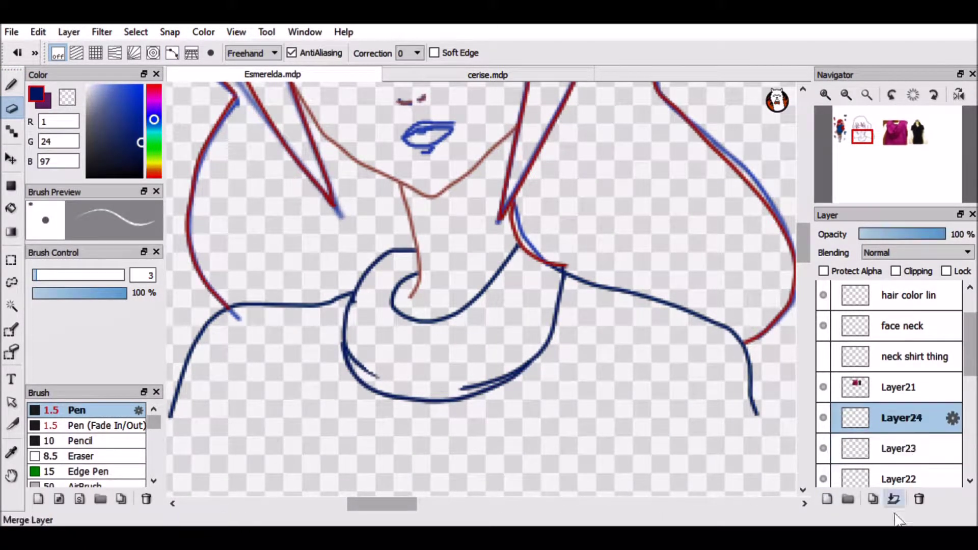
drag(352, 364, 530, 369)
Try a deeper curve for the collar's bottom edge, tracing it from the left side along a curve snap
click(11, 84)
mouse_move(329, 321)
mouse_down()
mouse_move(388, 408)
mouse_move(543, 435)
mouse_up()
drag(352, 359, 530, 374)
click(846, 95)
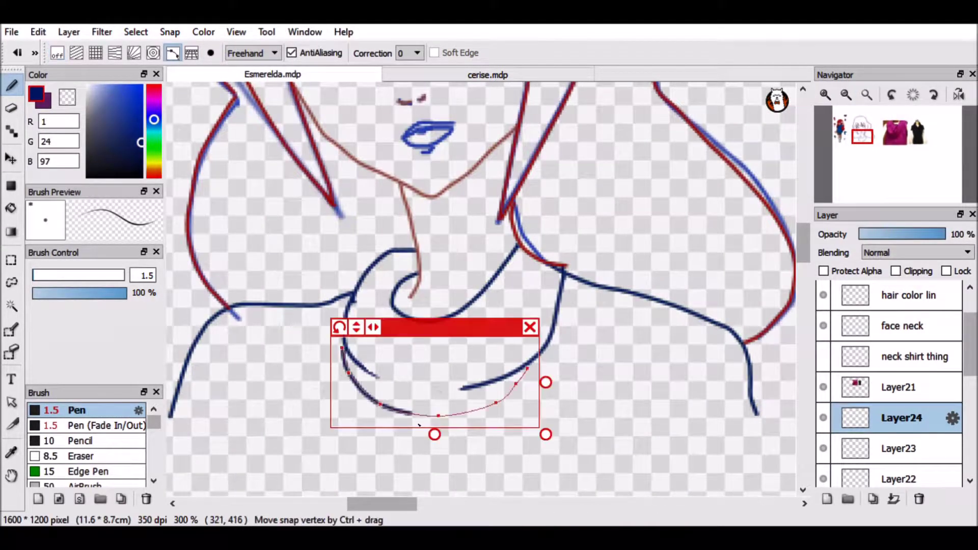
click(448, 414)
double_click(563, 298)
click(565, 256)
Extend the deeper collar curve from the bottom centre up the right side along another curve snap
click(449, 415)
click(480, 415)
click(515, 402)
click(536, 380)
click(553, 347)
double_click(554, 332)
click(847, 95)
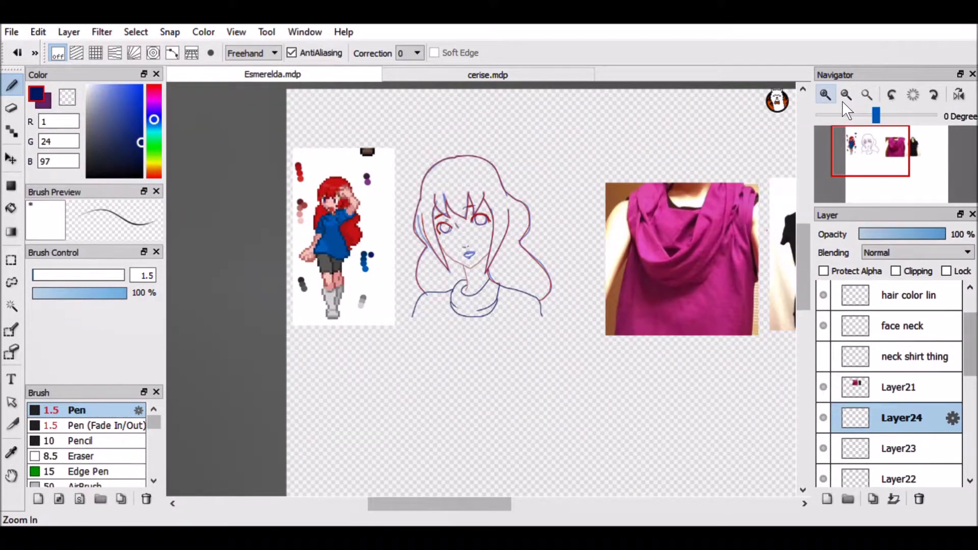
Draw a small U-shaped fold dipping below the middle of the collar's bottom edge
scroll(203, 264, up, 5)
scroll(388, 164, right, 3)
drag(426, 513, 422, 512)
drag(336, 328, 420, 334)
click(867, 449)
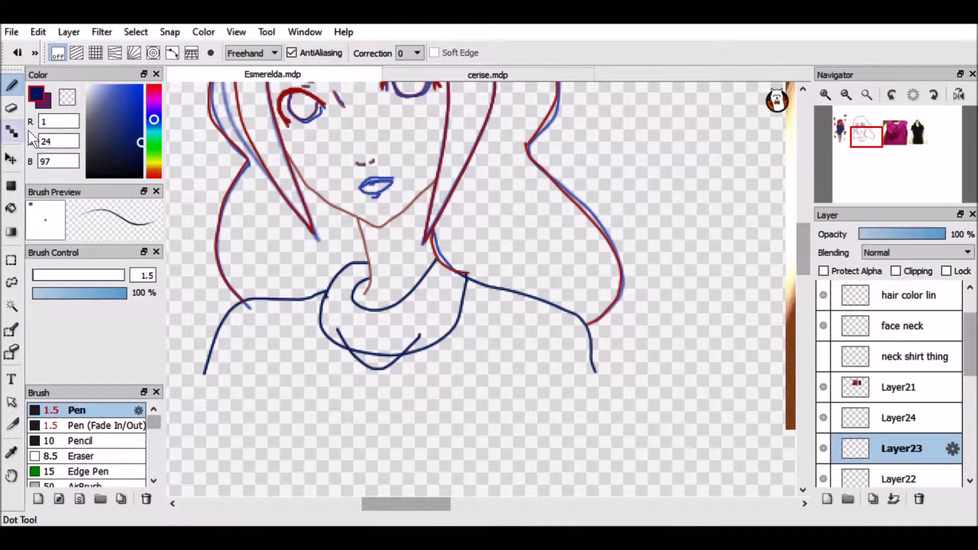
Try to trace an additional outer collar fold along a curve snap on a new layer above the fold
click(172, 53)
click(899, 418)
click(827, 498)
click(319, 307)
click(311, 322)
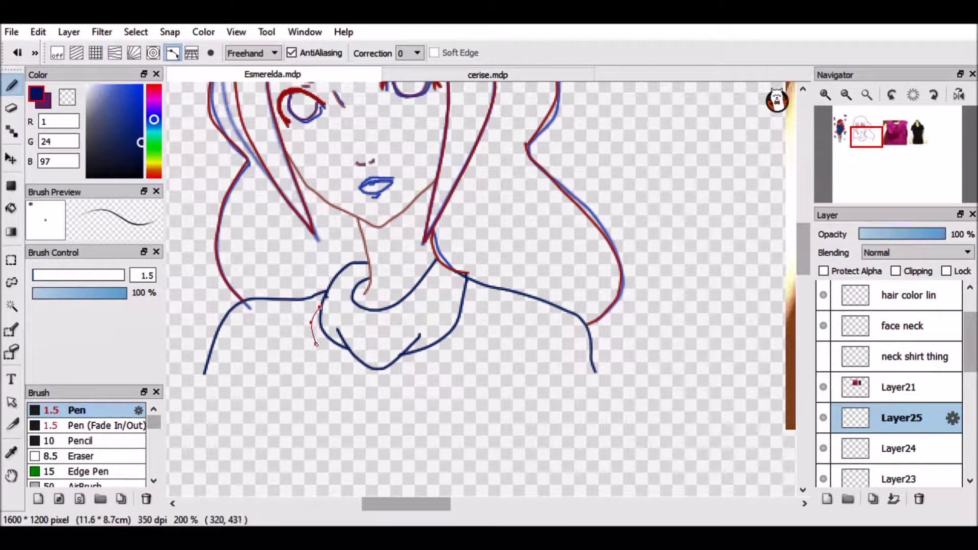
drag(318, 308, 443, 344)
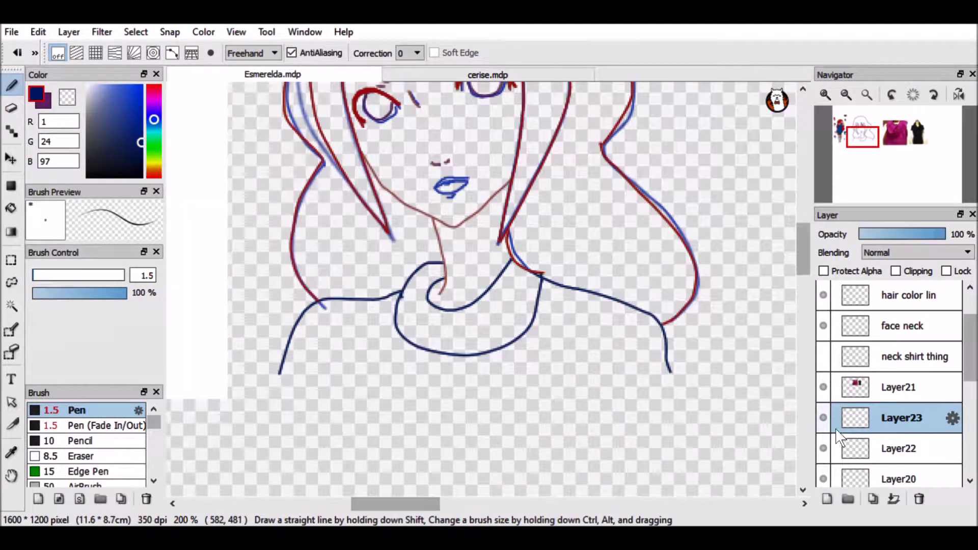
Stretch the collar's rounded outer edge slightly downward with Transform
key(ctrl+t)
key(Return)
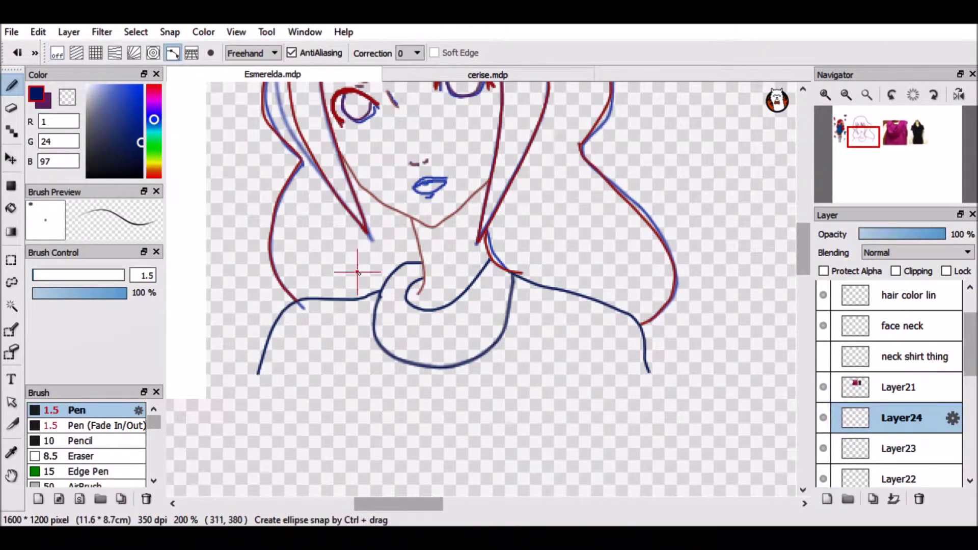
click(408, 282)
click(394, 291)
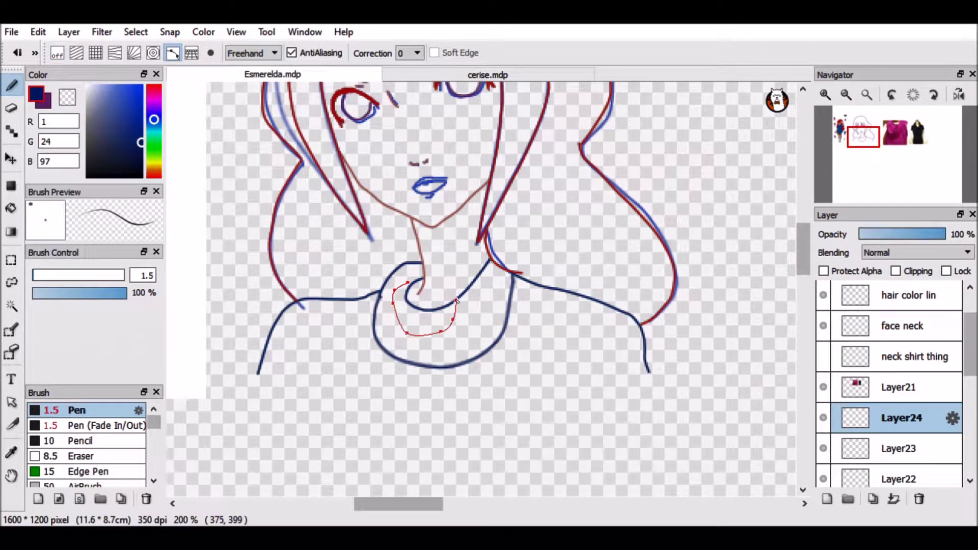
key(Escape)
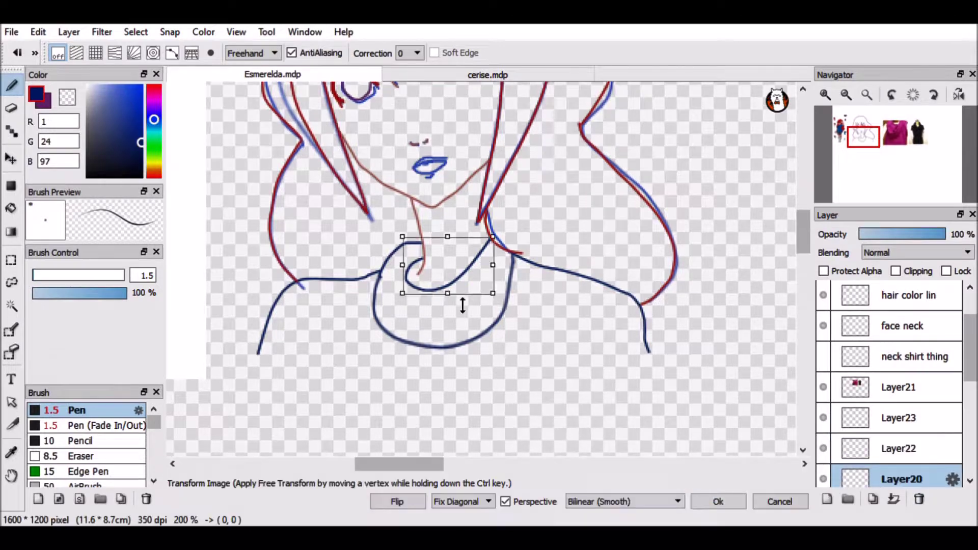
Adjust the height of the collar's inner edge with Transform, and merge the collar layers as "neck thing"
mouse_move(463, 305)
mouse_down()
mouse_move(465, 332)
mouse_move(462, 285)
mouse_up()
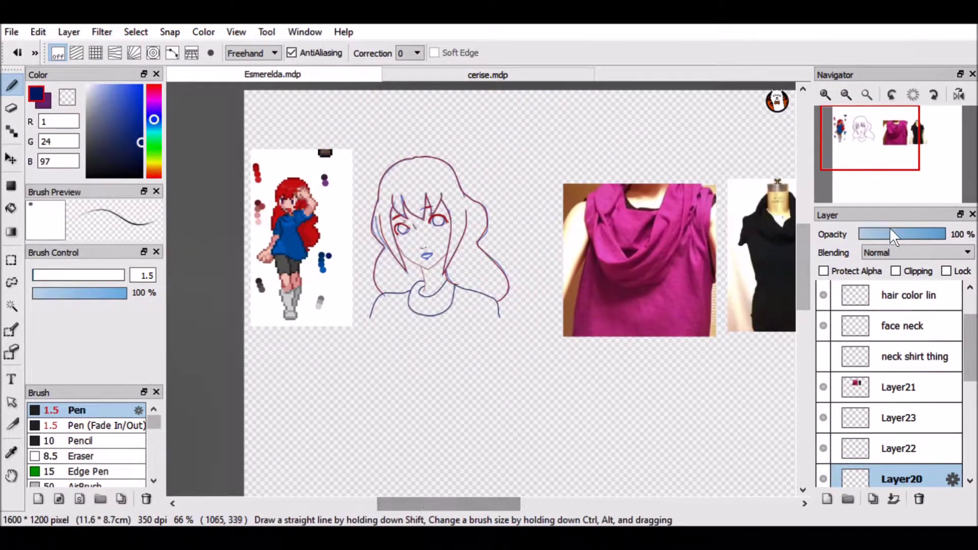
key(ctrl+plus)
click(872, 418)
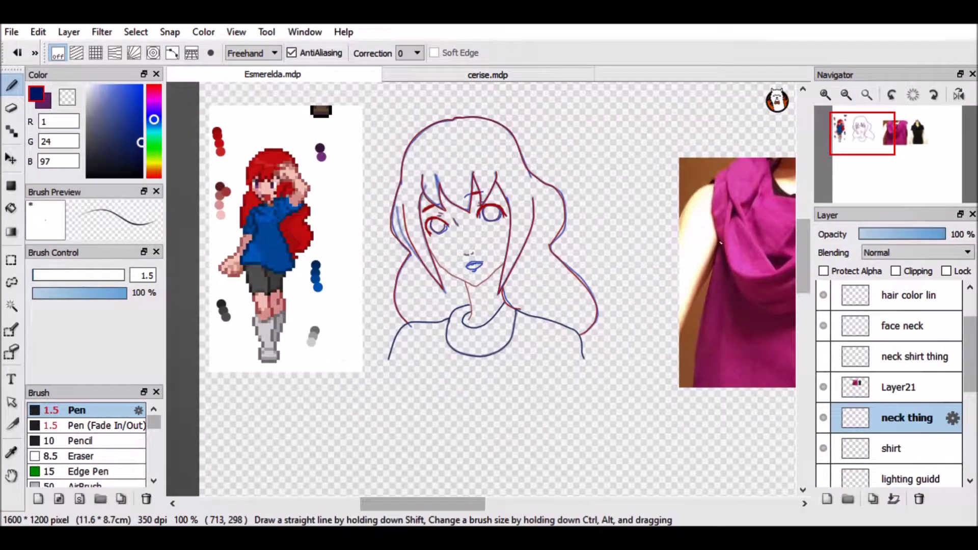
Hide the lips outline layer
scroll(836, 454, down, 3)
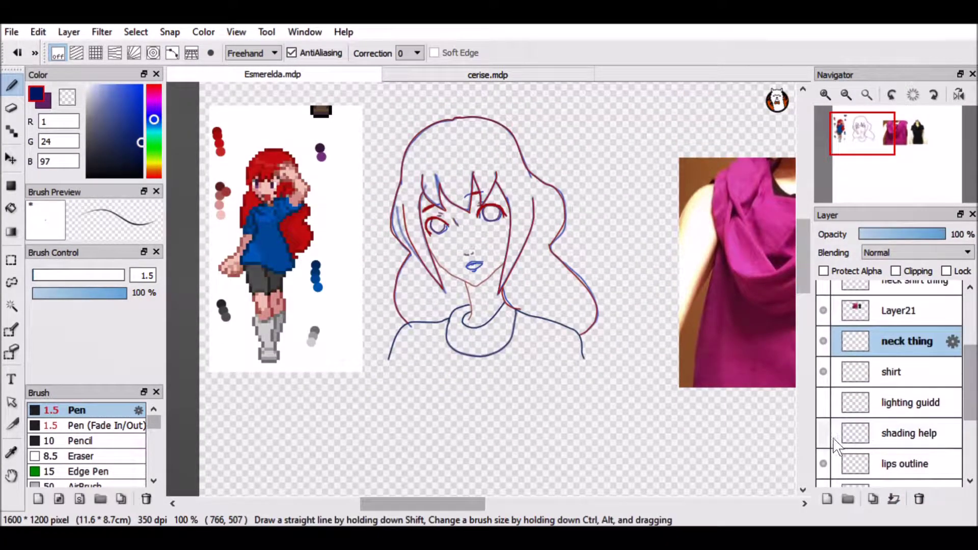
click(824, 477)
scroll(839, 492, up, 4)
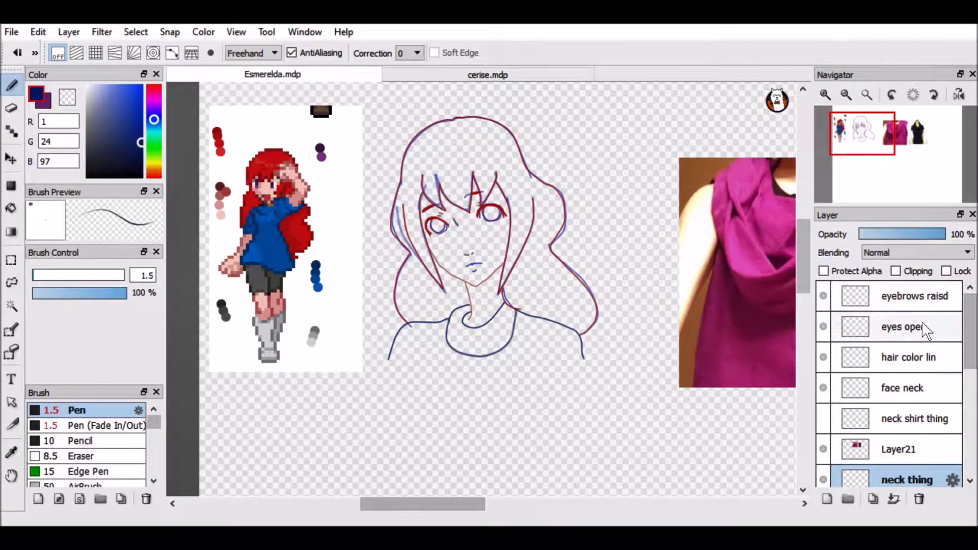
Draw the upper lip in pink (RGB 240, 174, 174) on the face neck layer, check it without the face sketch, and undo it
click(902, 388)
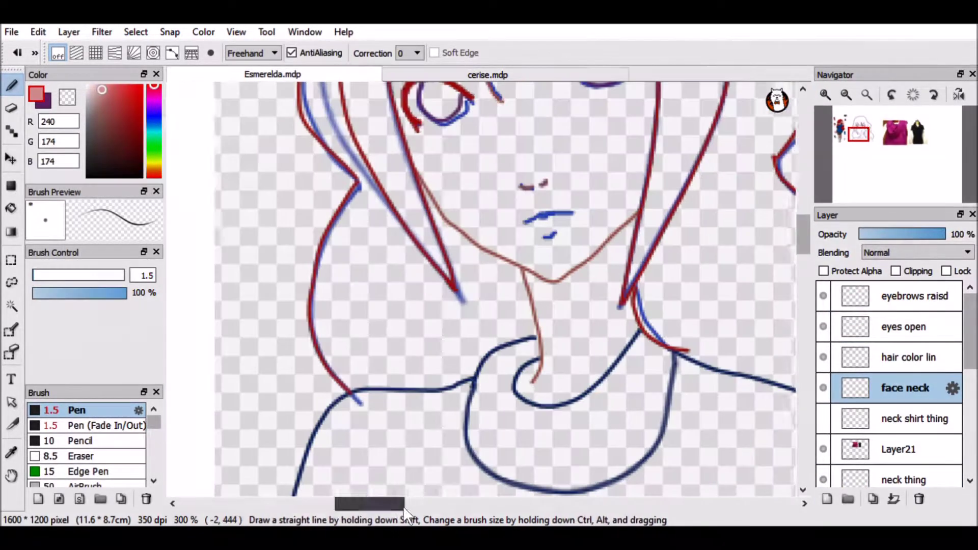
scroll(525, 214, up, 1)
drag(490, 199, 559, 188)
scroll(836, 438, down, 5)
click(826, 416)
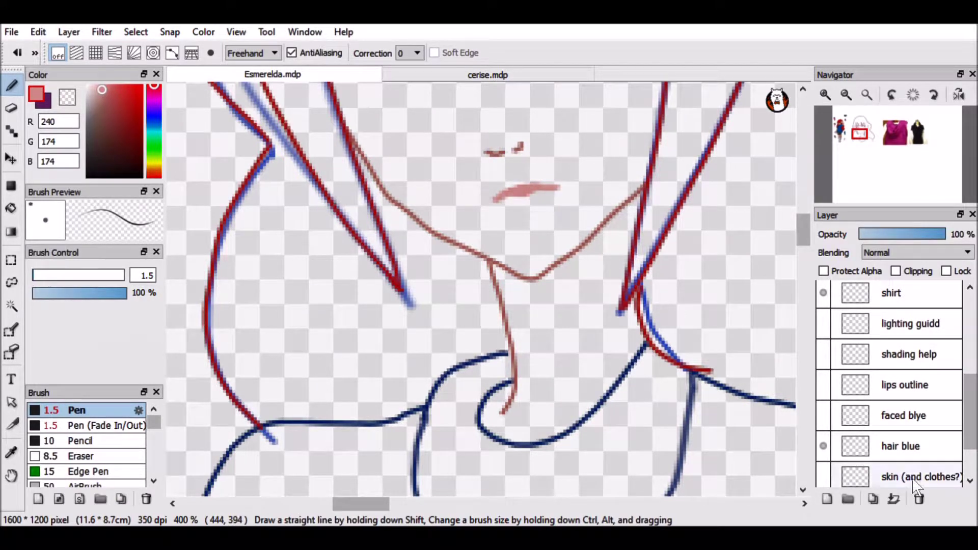
click(823, 416)
scroll(836, 407, up, 6)
click(823, 371)
click(823, 371)
key(ctrl+z)
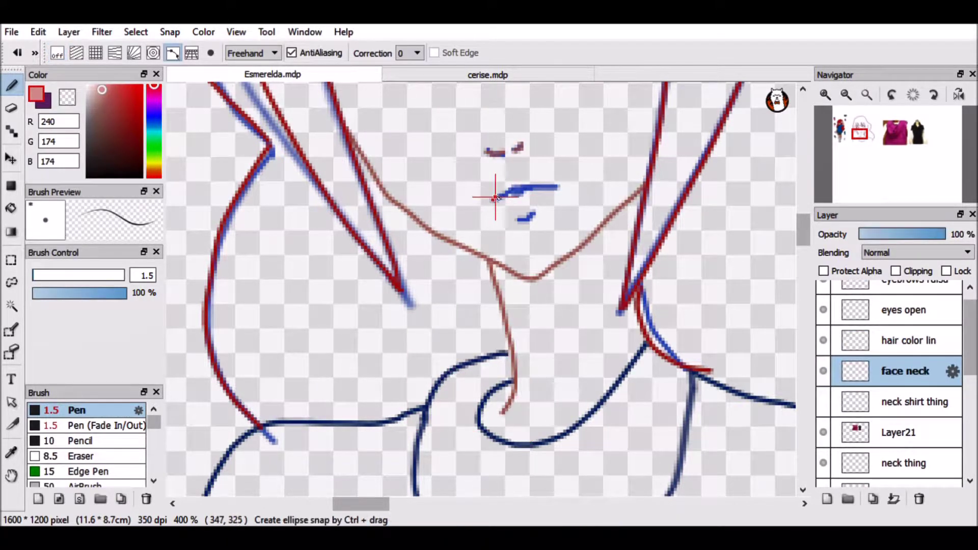
Retrace the upper lip in the same pink along a curve snap over the blue face sketch
key(ctrl+y)
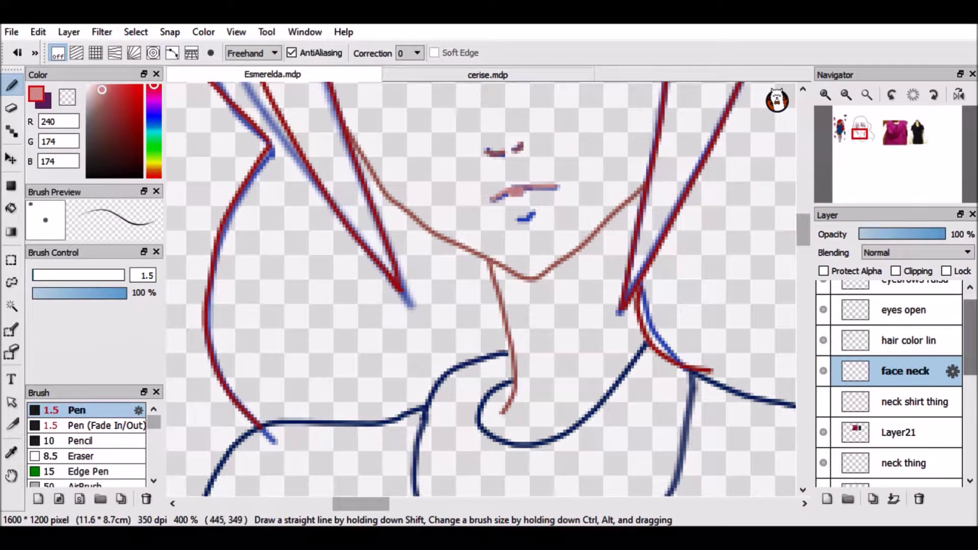
key(ctrl+z)
key(ctrl+z)
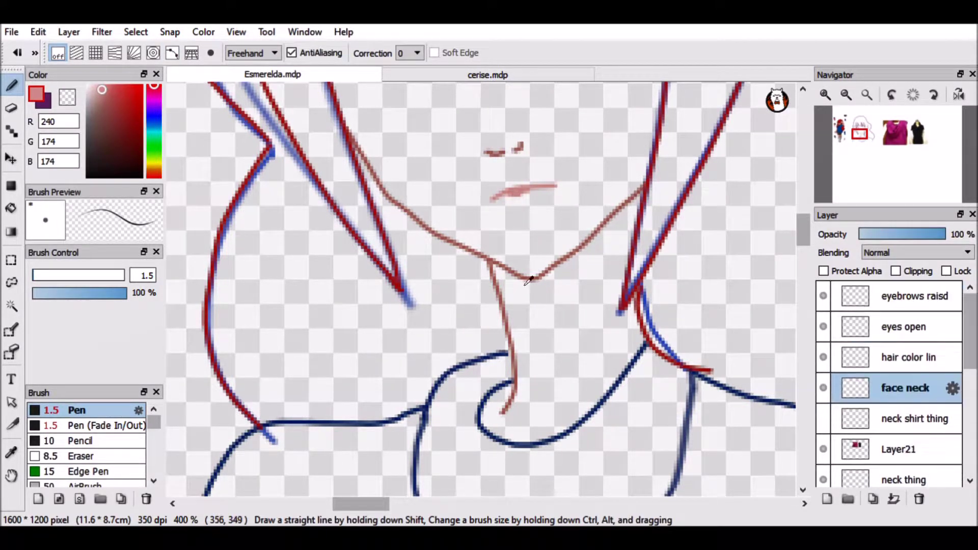
Trace the short lower-lip line in the face line colour (RGB 205, 137, 134), and hide the blue face and hair sketches
alt+click(528, 279)
key(ctrl+y)
click(828, 448)
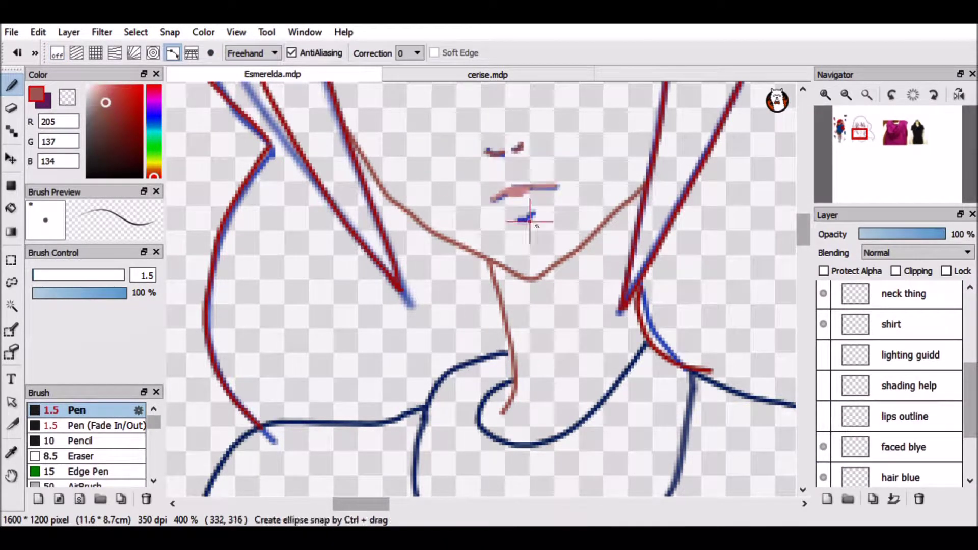
scroll(814, 120, down, 3)
key(ctrl+z)
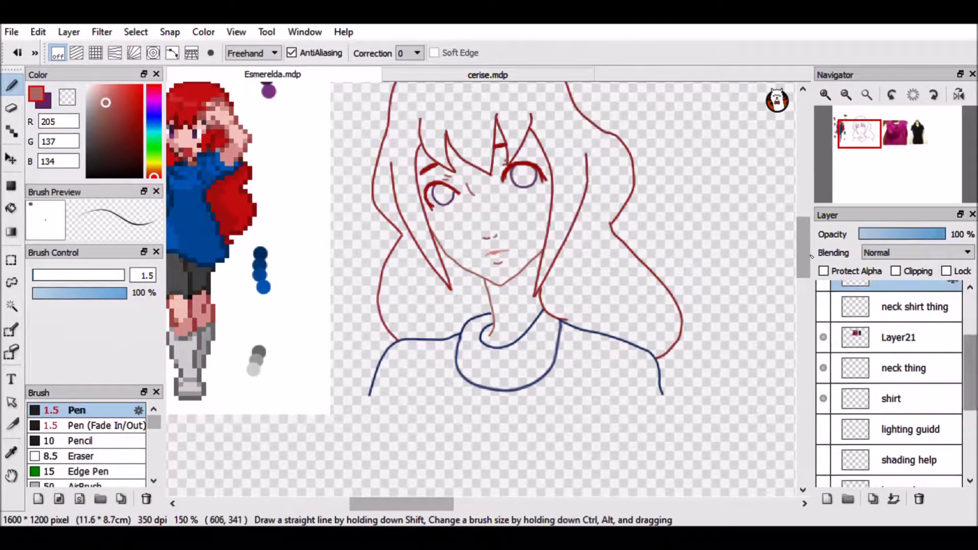
Lasso the bend in the upper-right hair outline on the hair color lin layer, and rotate and shift it with Transform
scroll(479, 291, up, 3)
key(ctrl+z)
key(ctrl+z)
click(11, 283)
drag(550, 168, 553, 173)
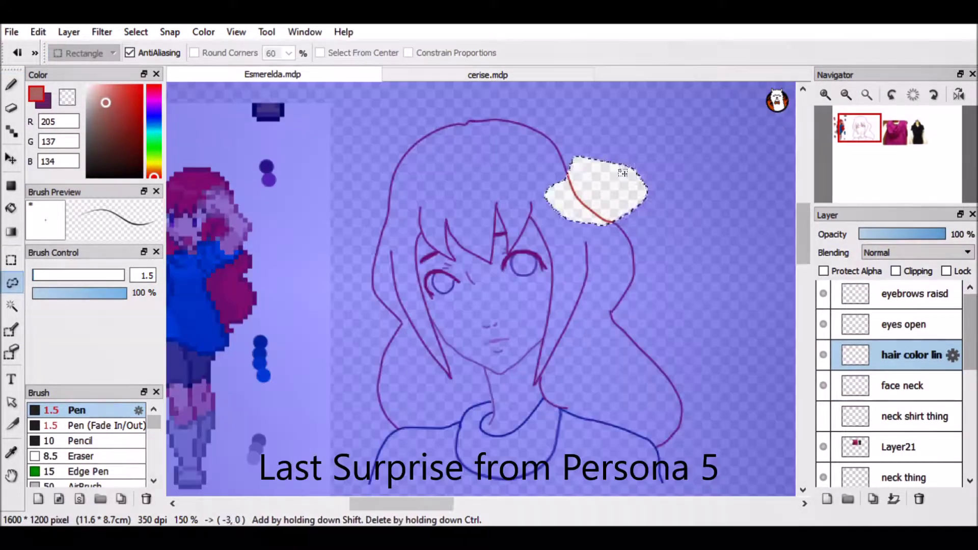
key(ctrl+t)
scroll(550, 210, down, 1)
drag(550, 210, 553, 204)
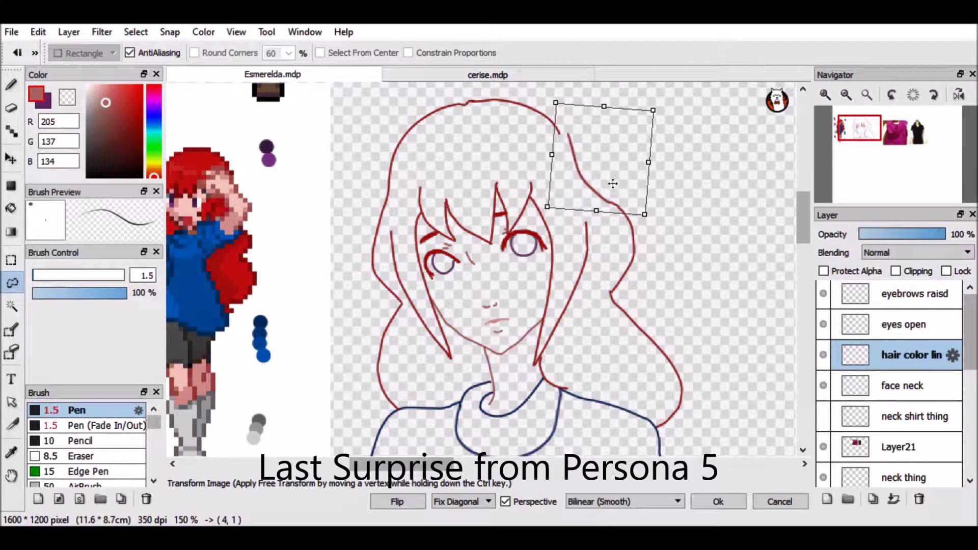
key(Return)
key(ctrl+d)
Bridge the gap in the upper-right hair outline with a red pen stroke, and clean up the join with the Eraser
click(12, 84)
scroll(479, 285, up, 4)
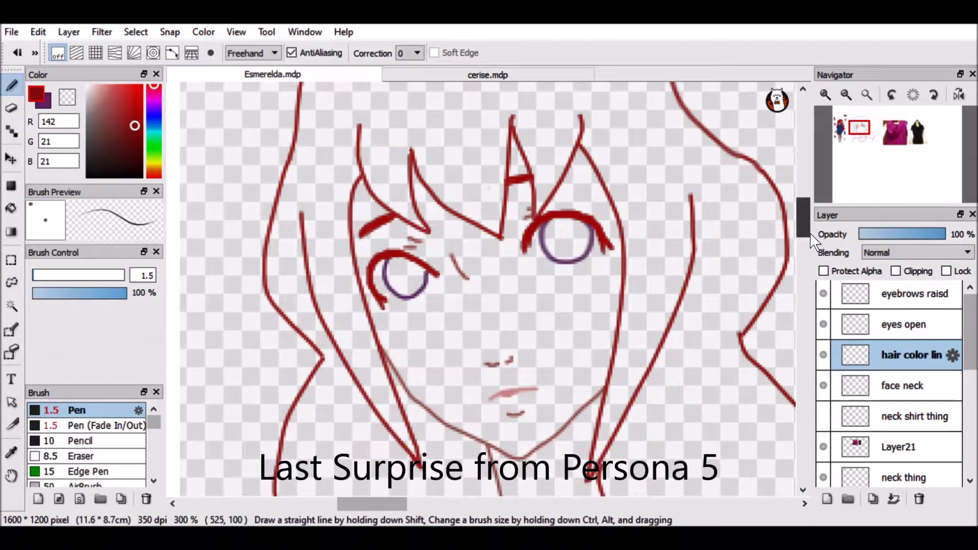
scroll(479, 285, left, 5)
scroll(479, 286, right, 5)
scroll(479, 285, right, 5)
key(ctrl+t)
key(Return)
mouse_move(484, 230)
mouse_down()
mouse_move(472, 224)
mouse_move(505, 275)
mouse_up()
key(e)
key(b)
scroll(515, 255, down, 5)
scroll(518, 250, up, 6)
click(846, 95)
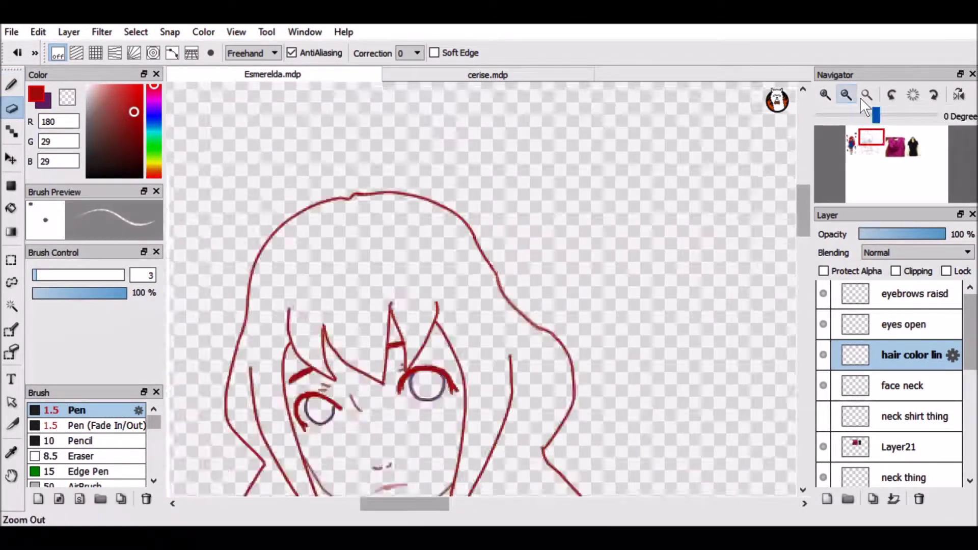
click(846, 95)
drag(803, 232, 803, 245)
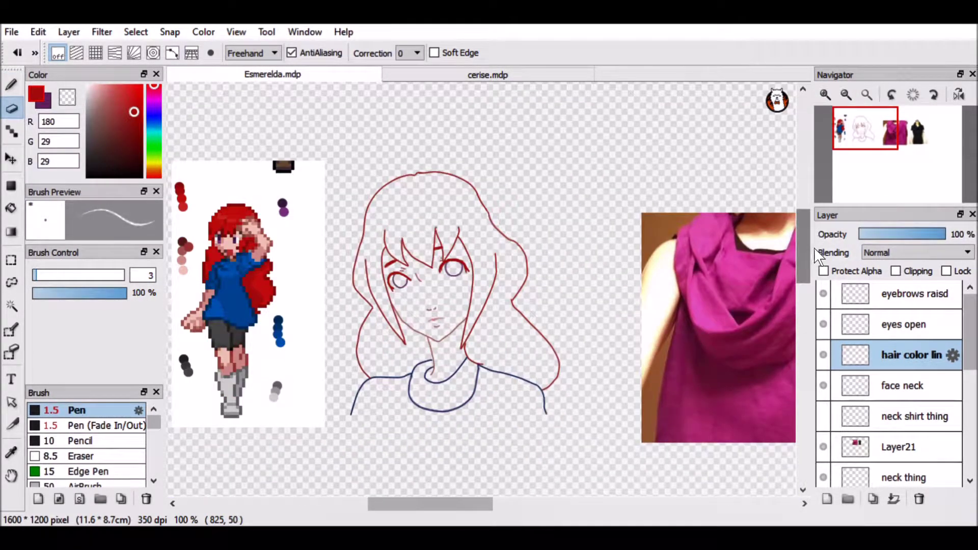
key(ctrl+shift+n)
scroll(701, 321, up, 1)
key(l)
mouse_move(471, 125)
mouse_down()
mouse_move(550, 201)
mouse_move(451, 153)
mouse_up()
key(ctrl+t)
mouse_move(565, 168)
mouse_down()
mouse_move(586, 113)
mouse_move(446, 166)
mouse_up()
key(Escape)
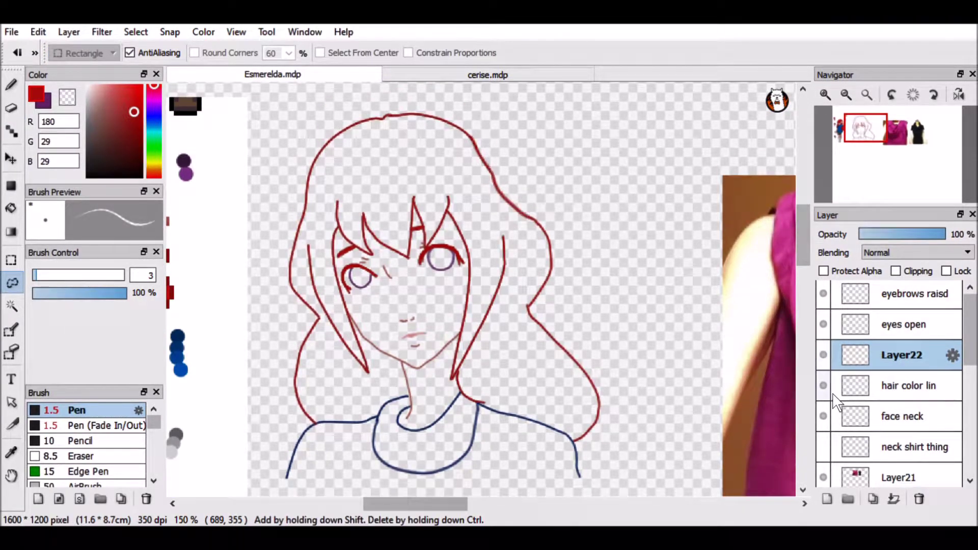
key(ctrl+z)
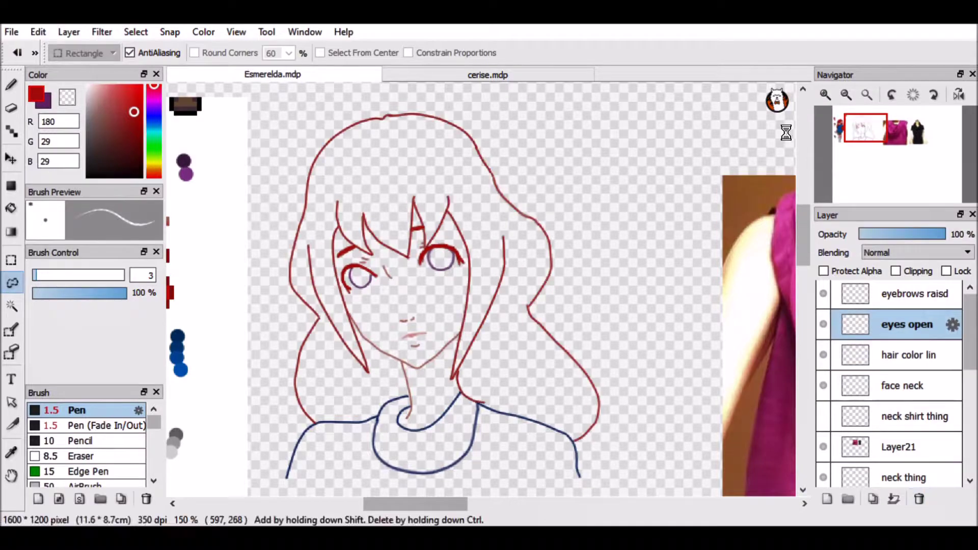
Fill the hair with the reference's red (RGB 213, 34, 34) on a new layer beneath the hair line art
click(846, 95)
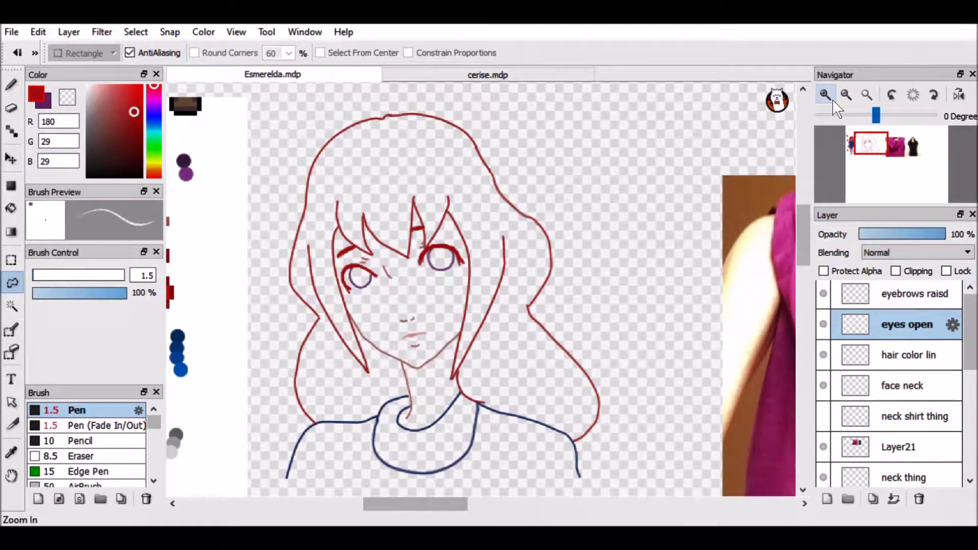
scroll(891, 387, down, 1)
scroll(892, 387, up, 1)
drag(443, 505, 407, 512)
key(ctrl+y)
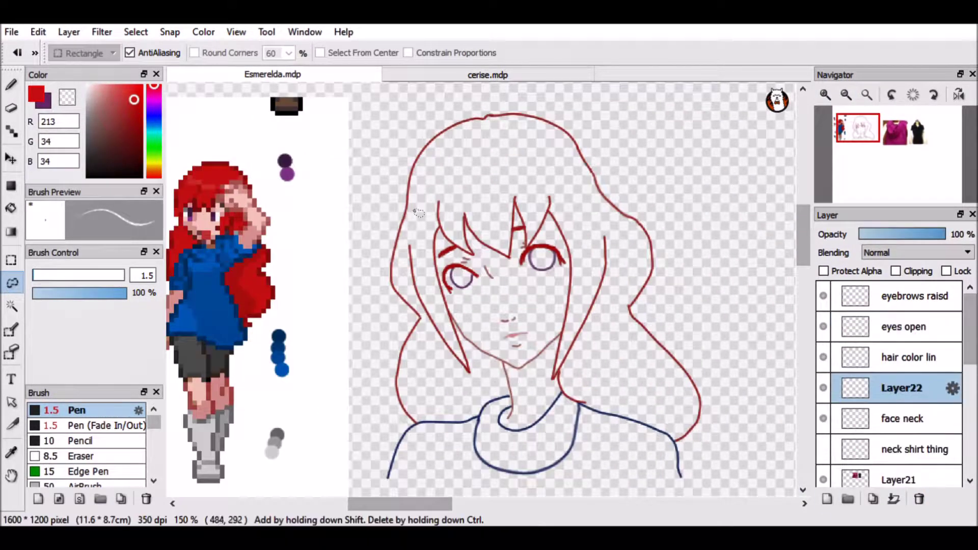
key(g)
click(627, 239)
Fill the face and neck with the reference's skin colour on a new layer beneath the face neck layer
click(912, 449)
click(828, 499)
drag(400, 504, 378, 505)
alt+click(273, 252)
alt+click(250, 255)
click(650, 261)
key(ctrl+z)
alt+click(252, 262)
click(655, 316)
click(653, 389)
Fill both irises with the reference's purple on a new layer above the hair line art
alt+click(403, 175)
click(912, 357)
click(827, 500)
click(658, 259)
click(576, 277)
Paint the whites of both eyes in light grey (RGB 235, 235, 235) with a 3.8-pixel Pen on a new layer named "eye whites"
click(909, 345)
click(827, 499)
scroll(611, 280, up, 5)
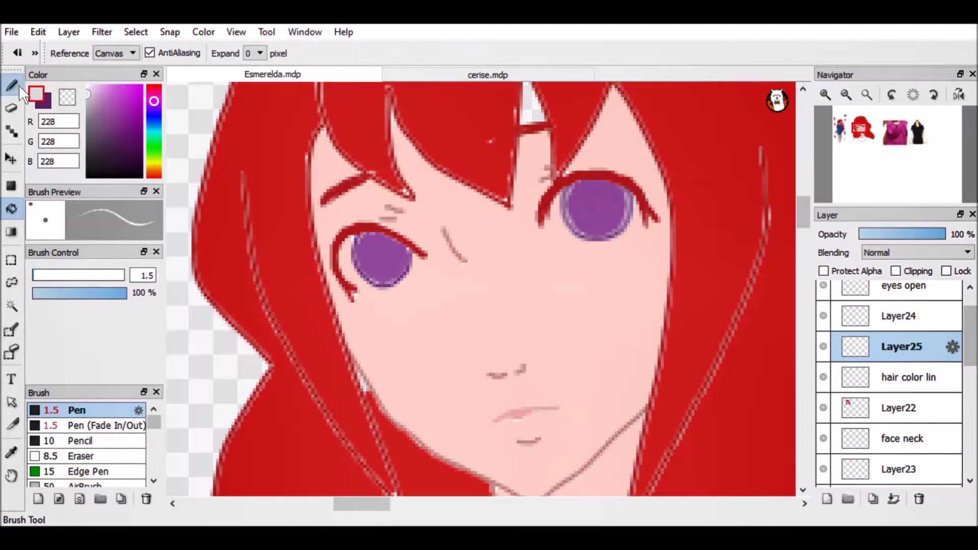
click(21, 86)
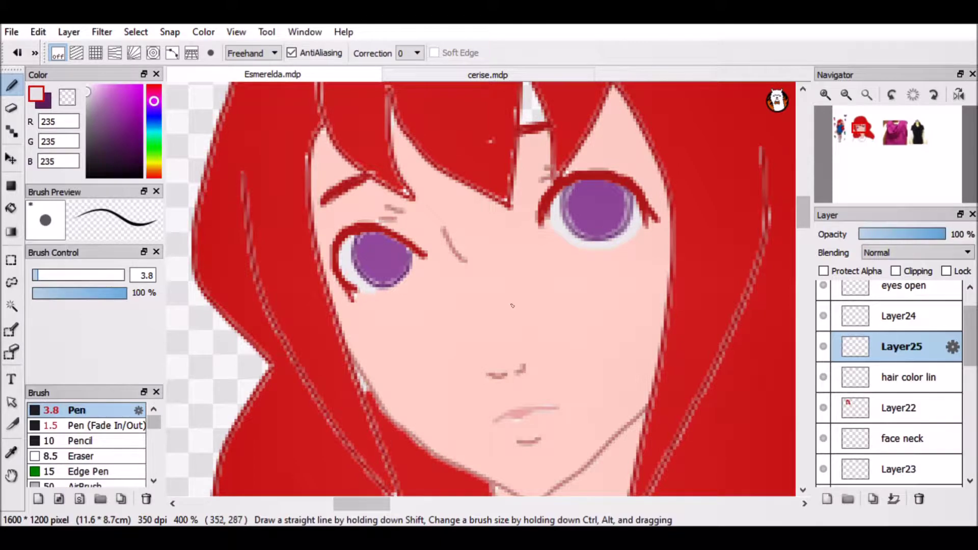
click(847, 95)
click(847, 95)
click(846, 95)
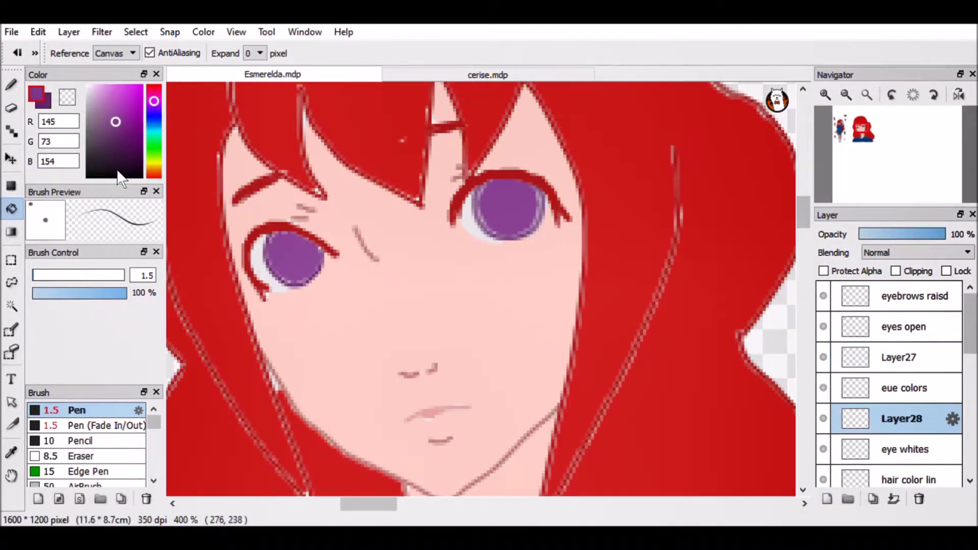
Cover the pale gaps around both irises in purple with a 5-pixel Pen and combine the strokes with the eye colour layer
key(b)
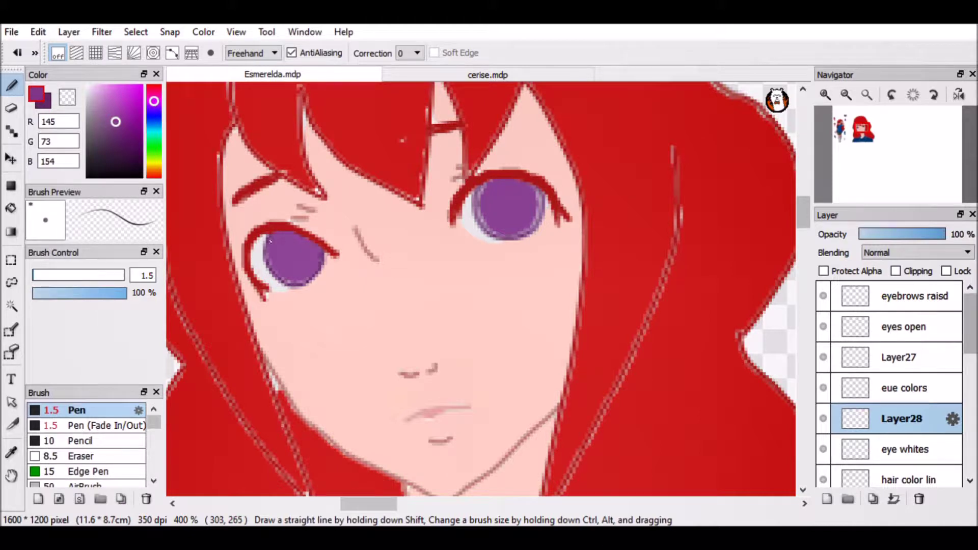
drag(481, 210, 536, 207)
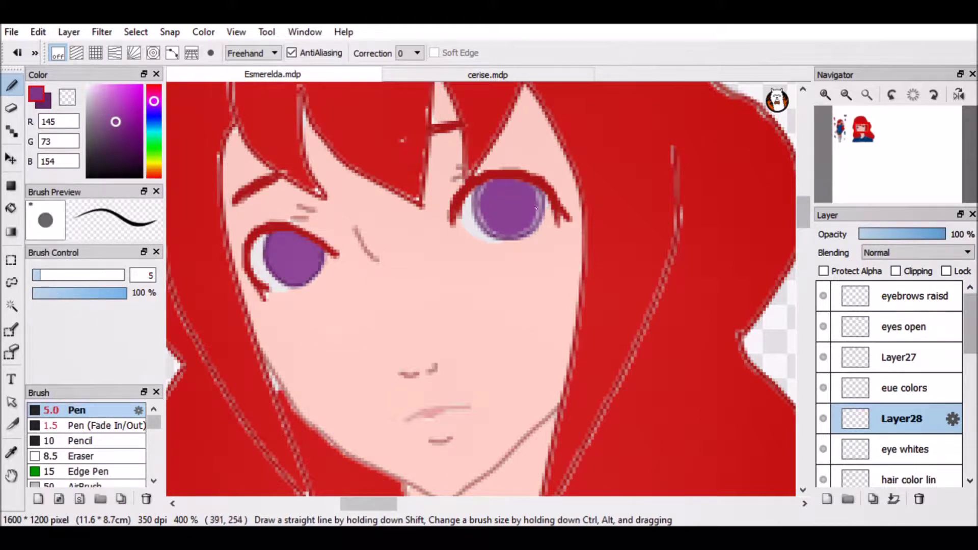
key(ctrl+z)
key(ctrl+z)
key(ctrl+z)
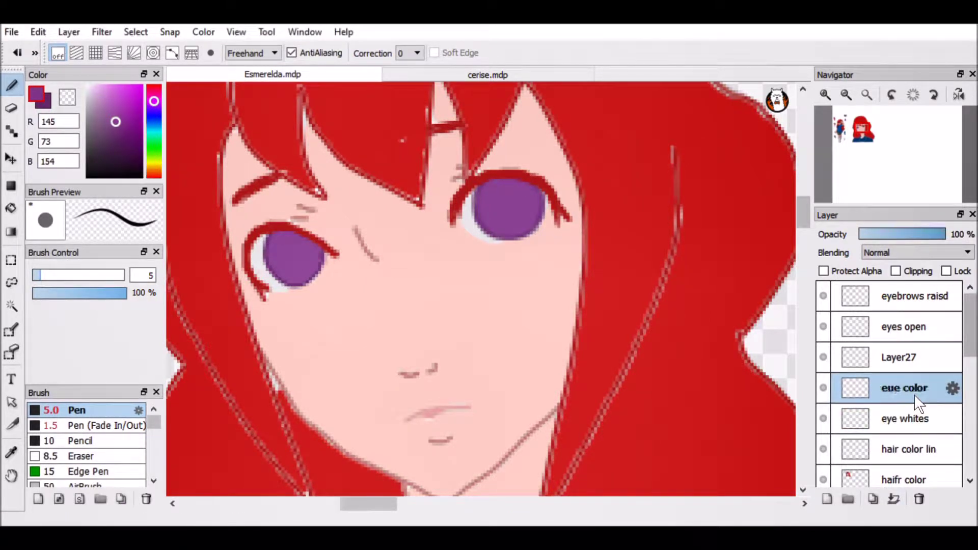
Shade both irises on Layer27 in darker purple (RGB 135, 64, 141) with a 7.3-pixel AirBrush at 4% opacity
key(a)
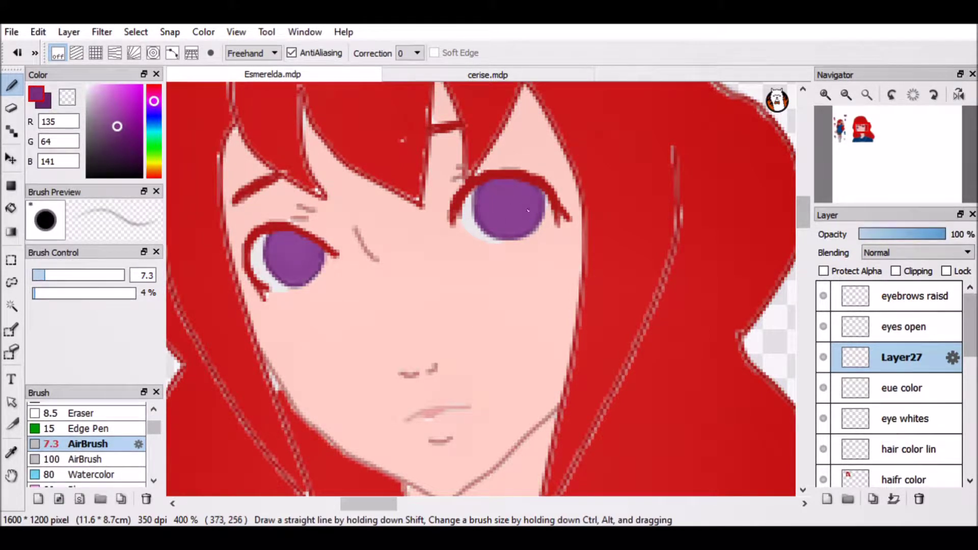
drag(213, 335, 480, 285)
Paint dark purple pupils (RGB 85, 36, 90) on a new layer with a 6.2-pixel AirBrush and nudge the left pupil
click(827, 499)
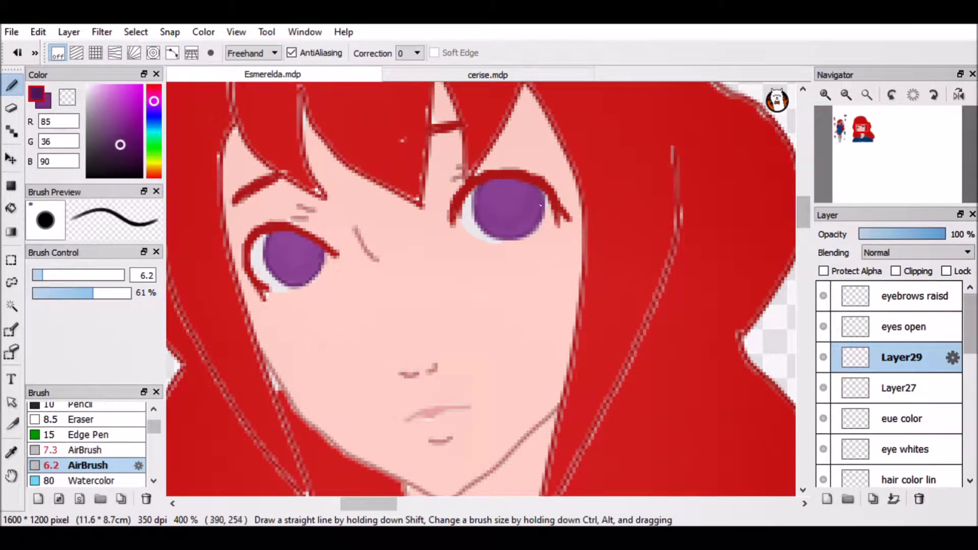
click(11, 260)
drag(262, 207, 383, 284)
key(ctrl+t)
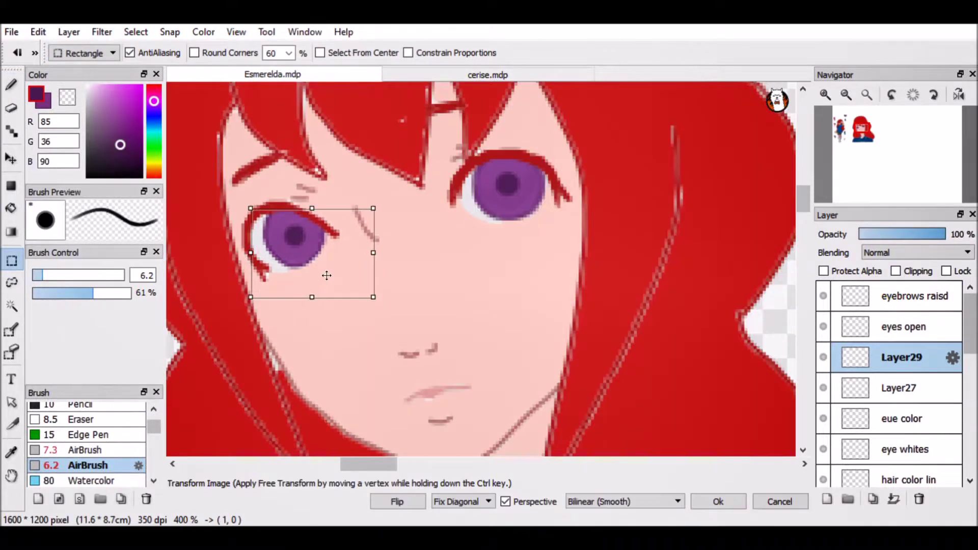
key(Return)
Add pale highlights (RGB 239, 219, 241) to both irises on a new layer with an 8.9-pixel AirBrush at 4%, placed above the pupils
click(827, 499)
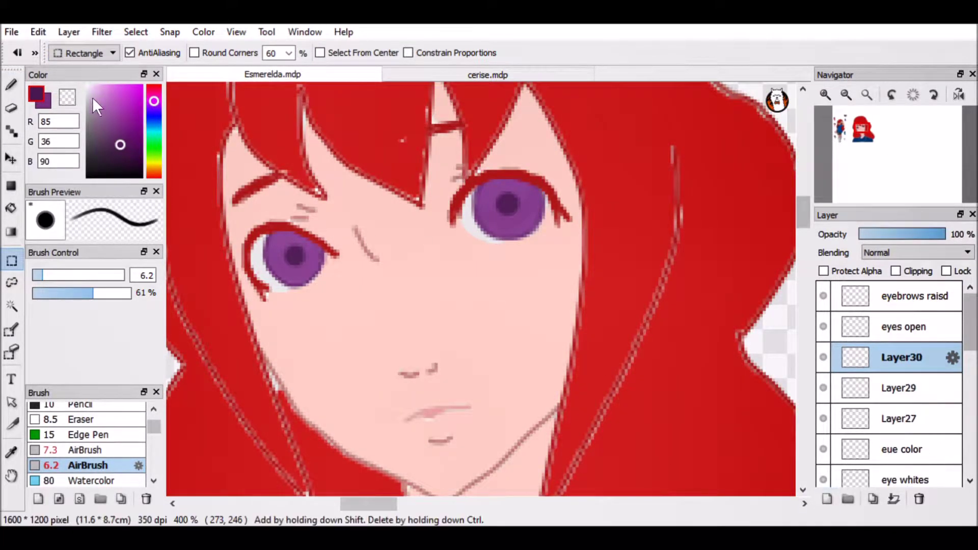
click(91, 89)
click(88, 450)
drag(41, 275, 46, 275)
drag(93, 293, 35, 293)
key(b)
click(895, 500)
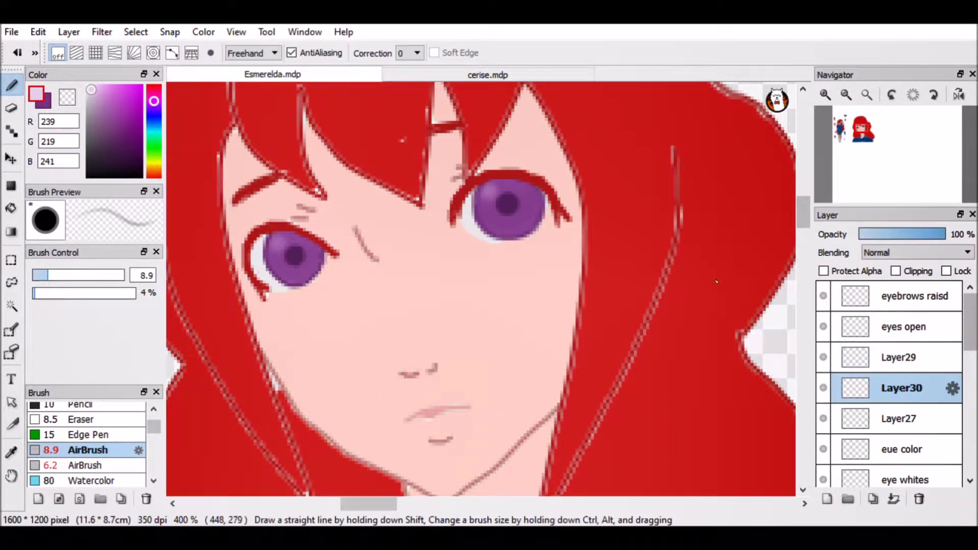
click(894, 499)
click(894, 499)
click(848, 95)
click(324, 76)
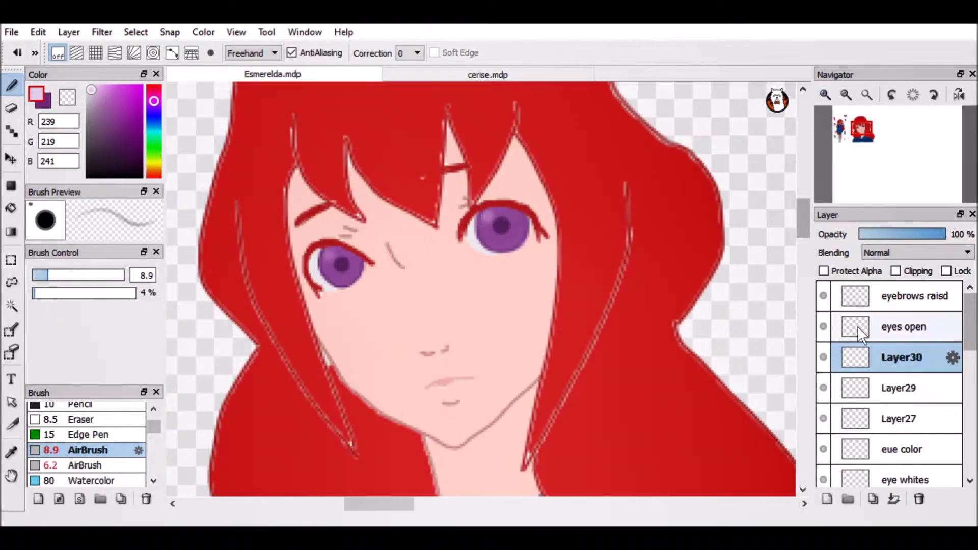
Try to adjust the pupil of the right-hand eye with a rectangular selection and Transform
click(901, 388)
click(11, 261)
drag(479, 185, 523, 229)
key(ctrl+t)
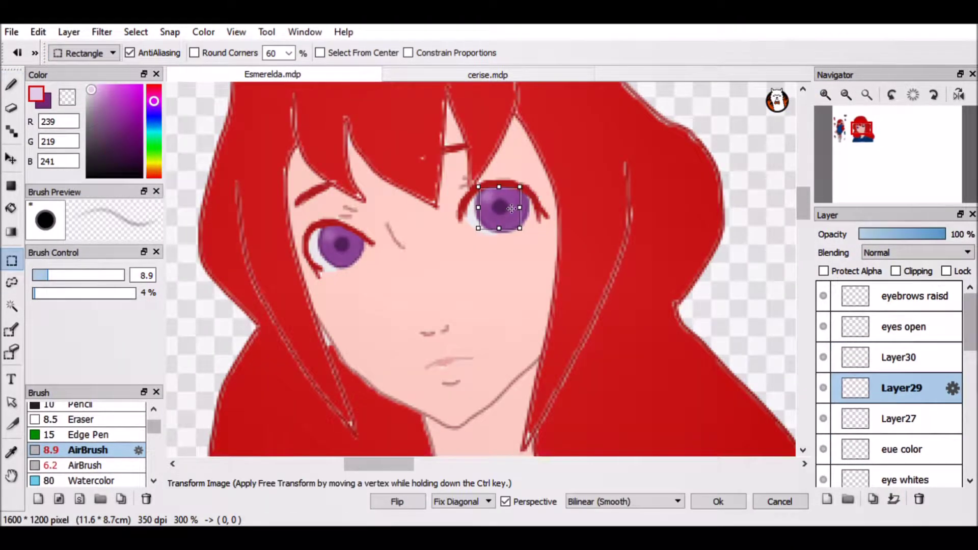
click(718, 501)
Replace the pupil layer with a new one, repaint both pupils (RGB 85, 36, 90) with a 6.2-pixel AirBrush at 35%, and nudge them into place
click(87, 465)
key(x)
click(920, 499)
click(827, 499)
key(b)
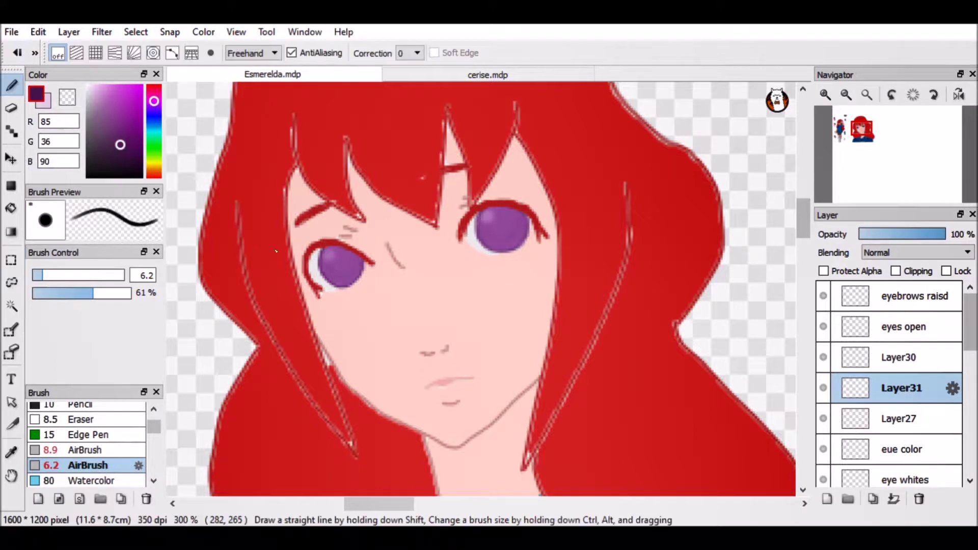
scroll(502, 225, up, 1)
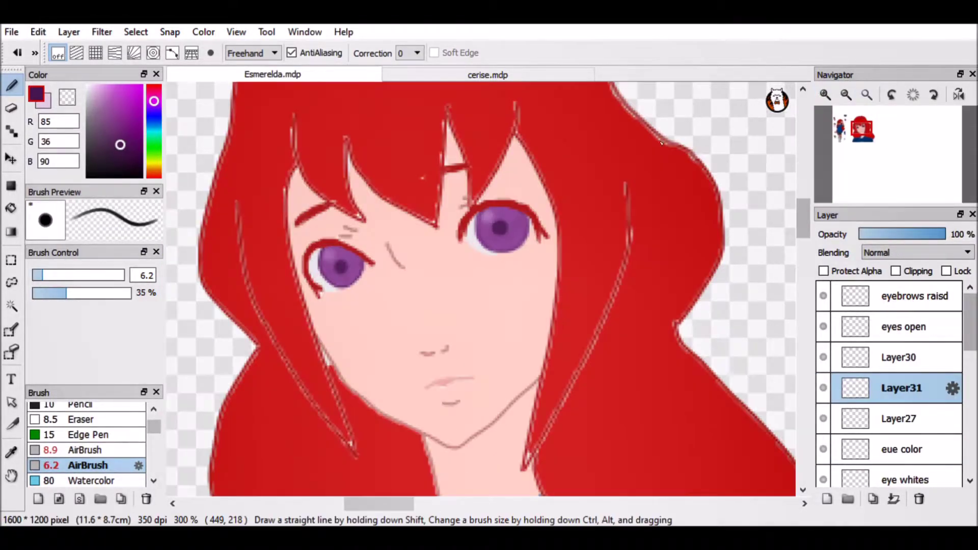
key(m)
drag(320, 251, 397, 297)
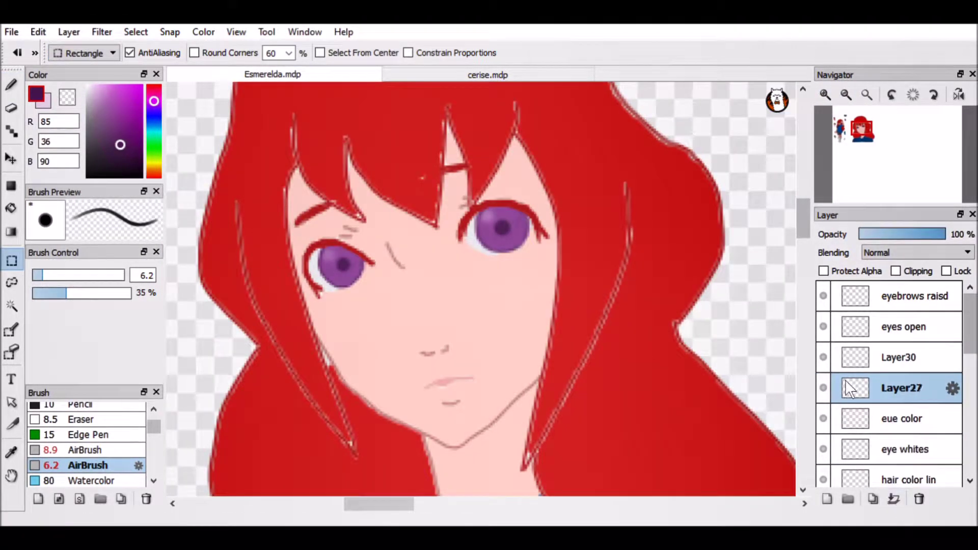
Merge the iris, shading, highlight, pupil, eye white and open-eye outline layers into a single layer named "eye open"
key(ctrl+e)
key(ctrl+e)
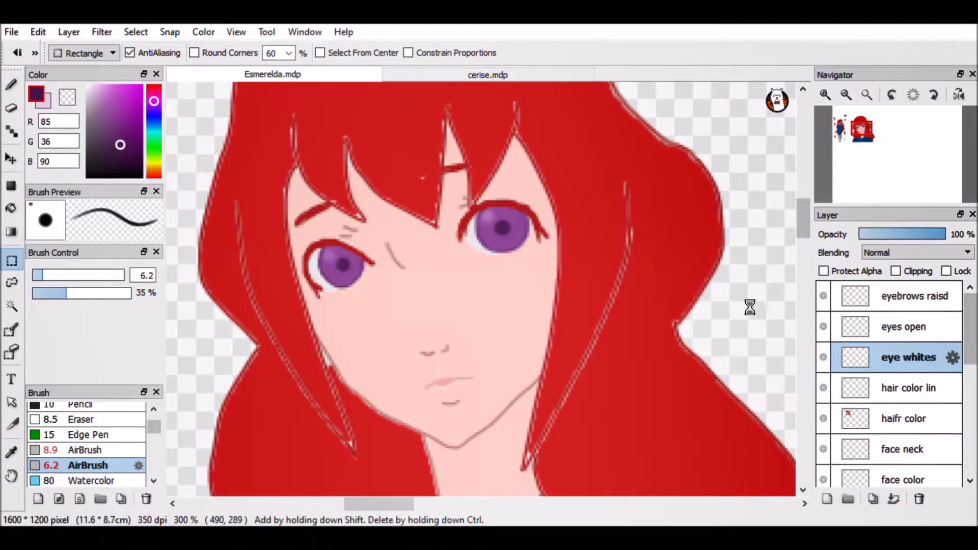
key(ctrl+e)
Paint over the holes behind both eyes on the face color layer in skin colour (RGB 255, 211, 203) with an 18.1-pixel Pen
scroll(892, 382, down, 5)
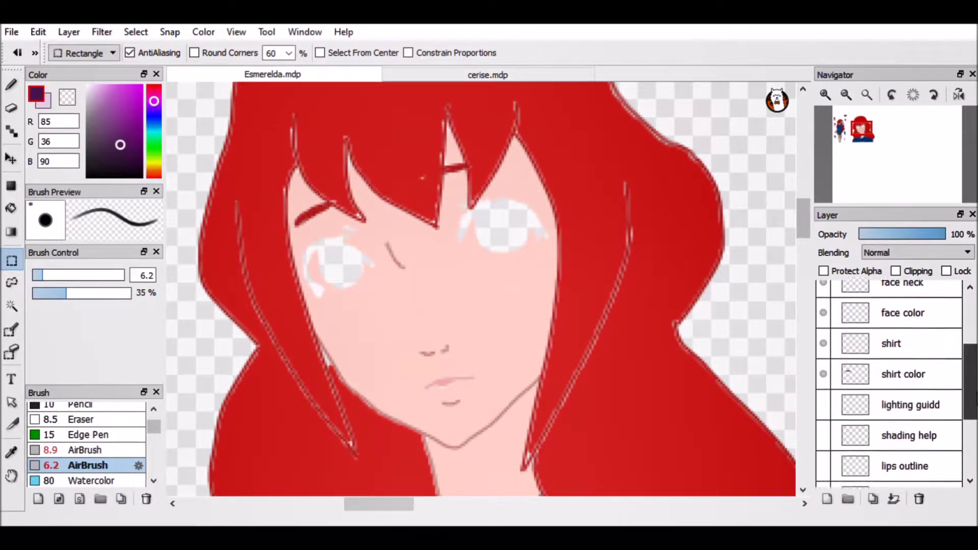
click(906, 337)
key(b)
drag(342, 252, 323, 269)
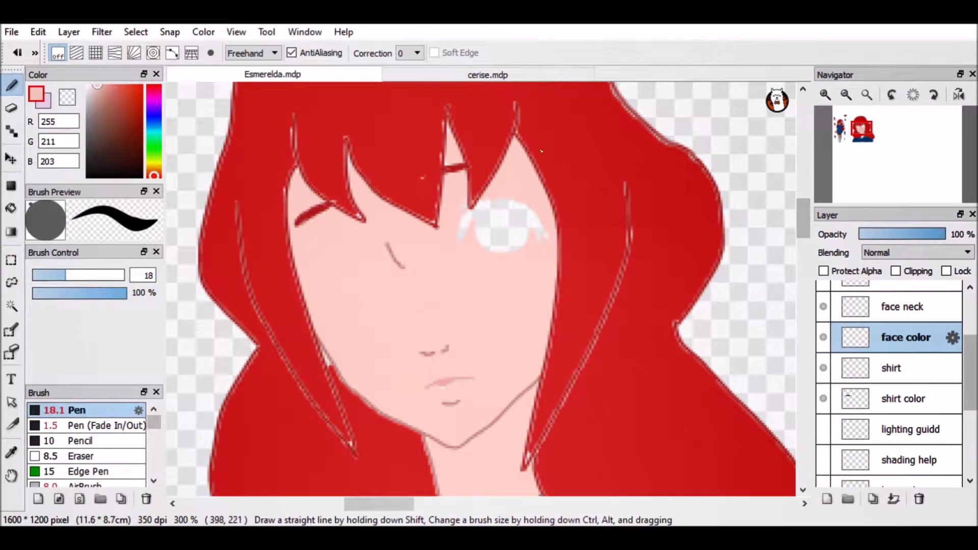
drag(466, 219, 520, 244)
scroll(892, 382, up, 2)
click(846, 95)
click(847, 95)
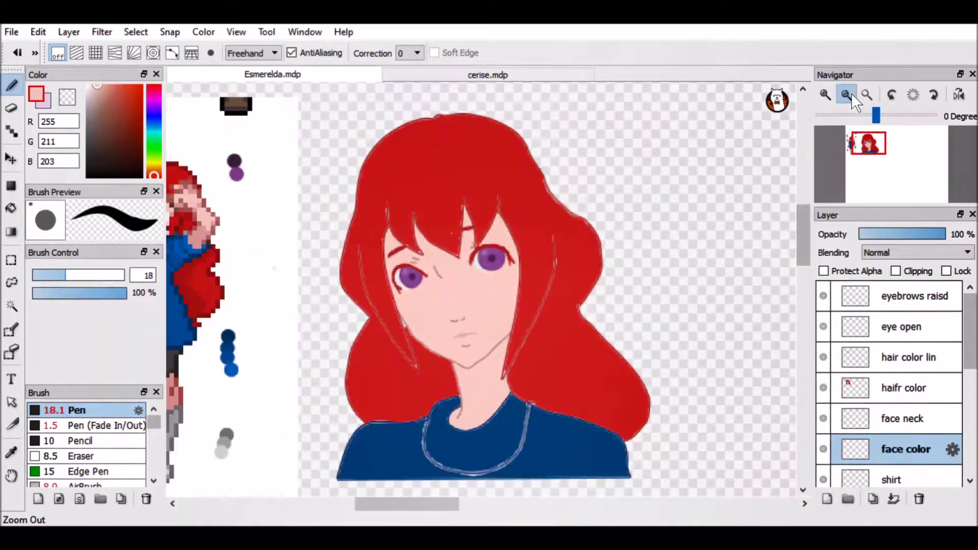
drag(657, 153, 713, 193)
drag(663, 198, 718, 148)
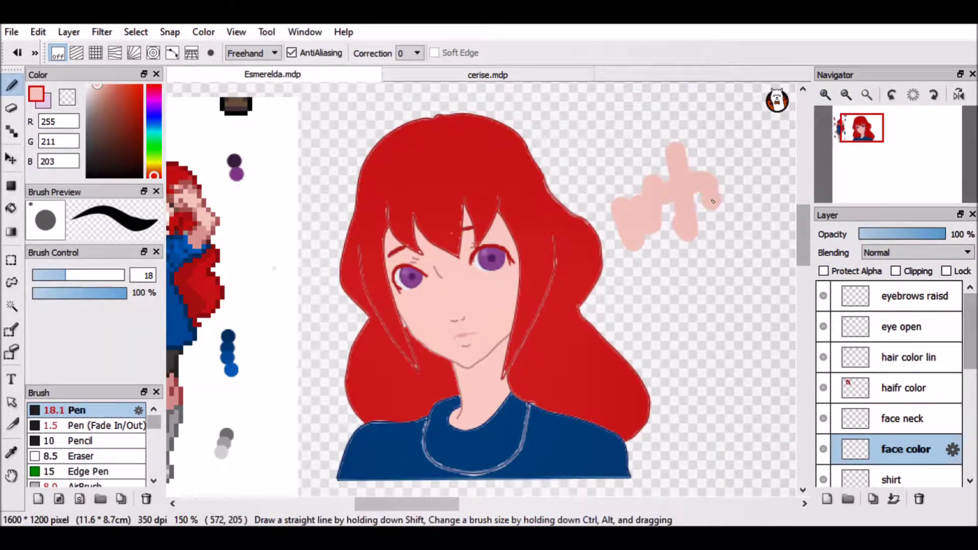
key(ctrl+plus)
key(ctrl+plus)
Paint the shadow along the left cheek and jaw in pink (RGB 240, 174, 174) on a new layer above face color, following the shading help guide
click(827, 498)
click(487, 75)
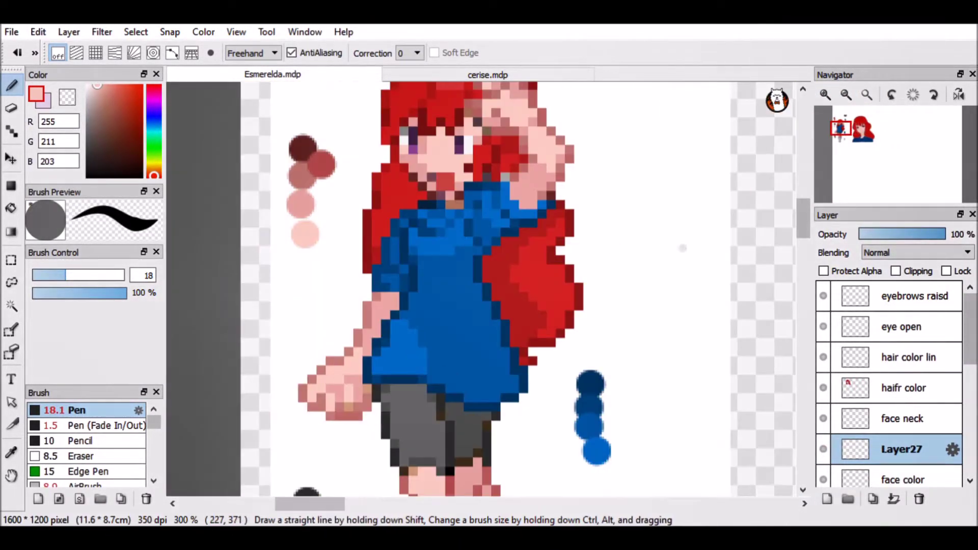
alt+click(306, 203)
click(273, 74)
drag(65, 275, 45, 285)
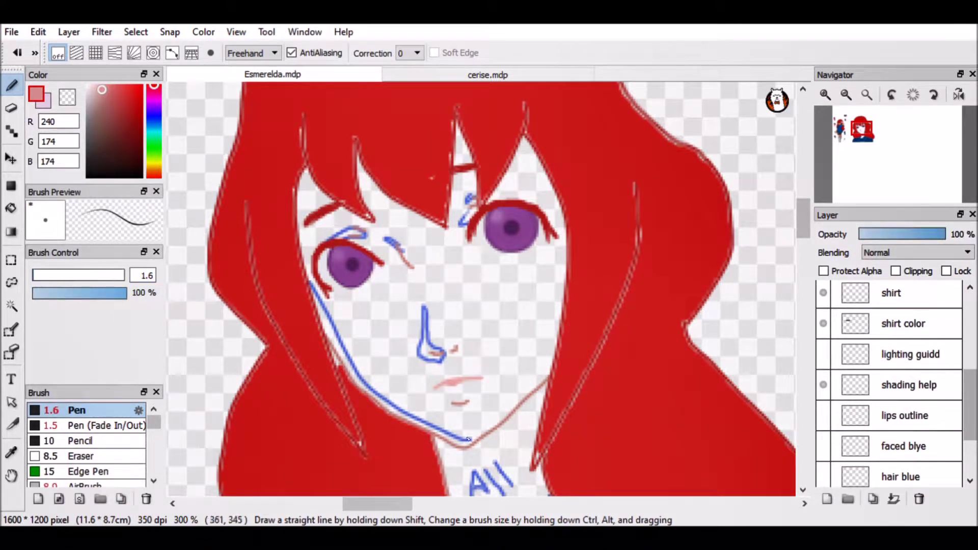
click(173, 53)
drag(305, 173, 299, 205)
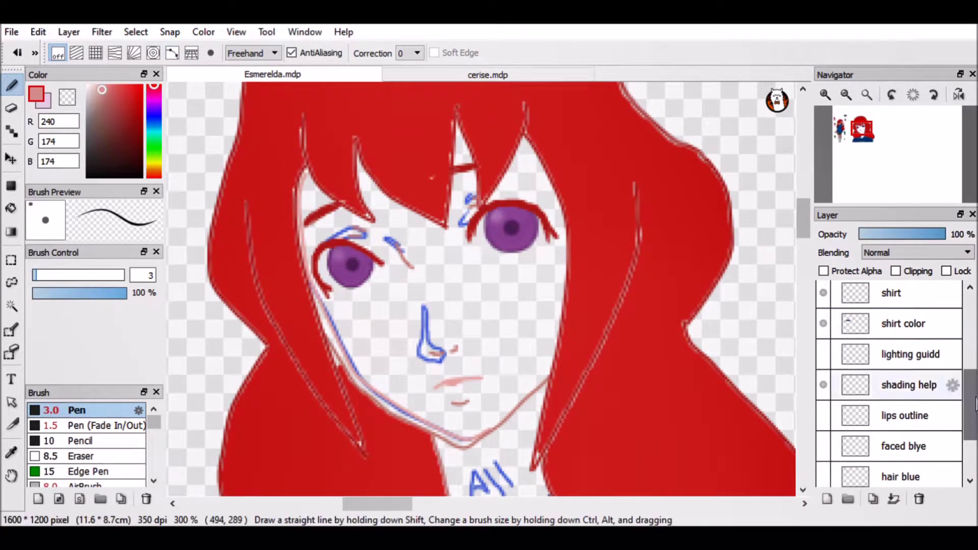
drag(975, 403, 975, 355)
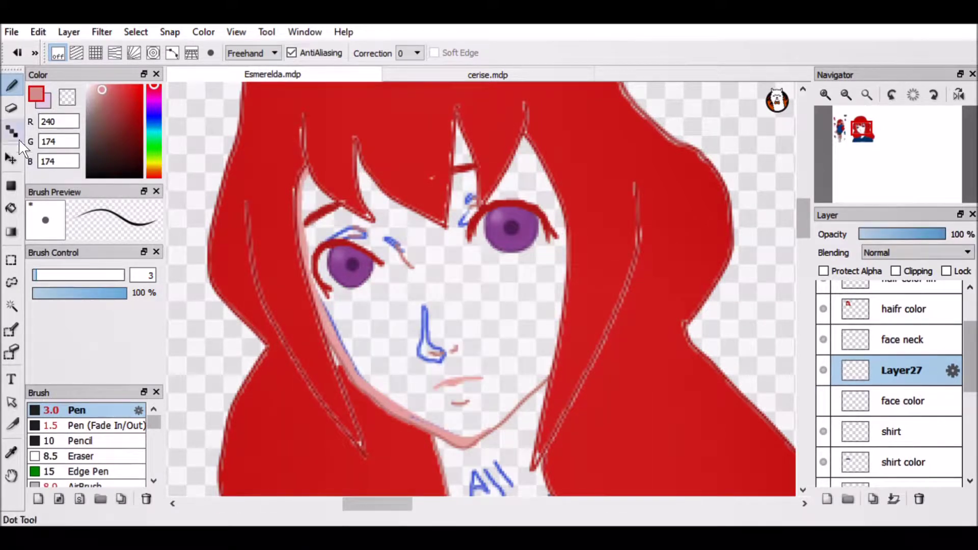
Paint pink shadows on the eyelids, brow crease and nose following the guide, softening them with a 4.6-pixel AirBrush at 8%
click(11, 108)
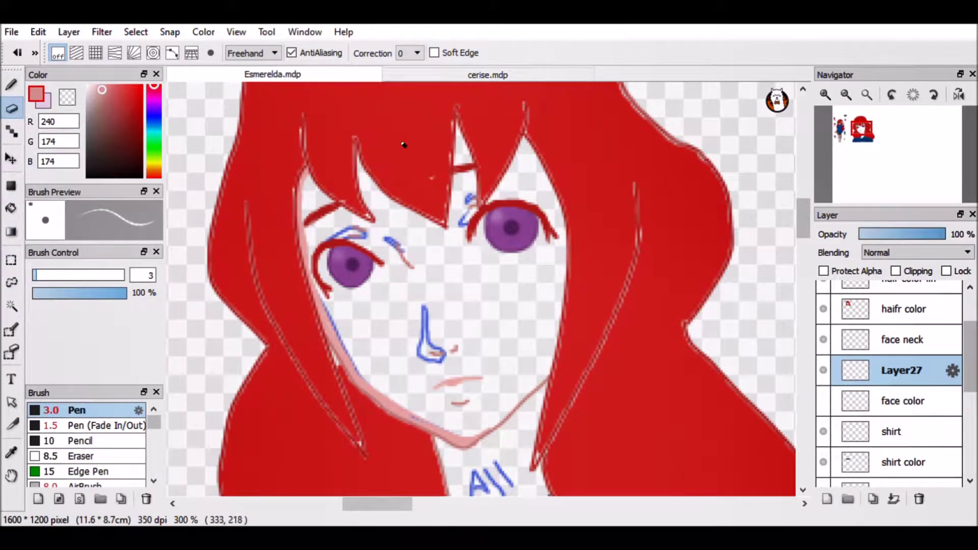
key(b)
scroll(86, 444, down, 1)
click(87, 471)
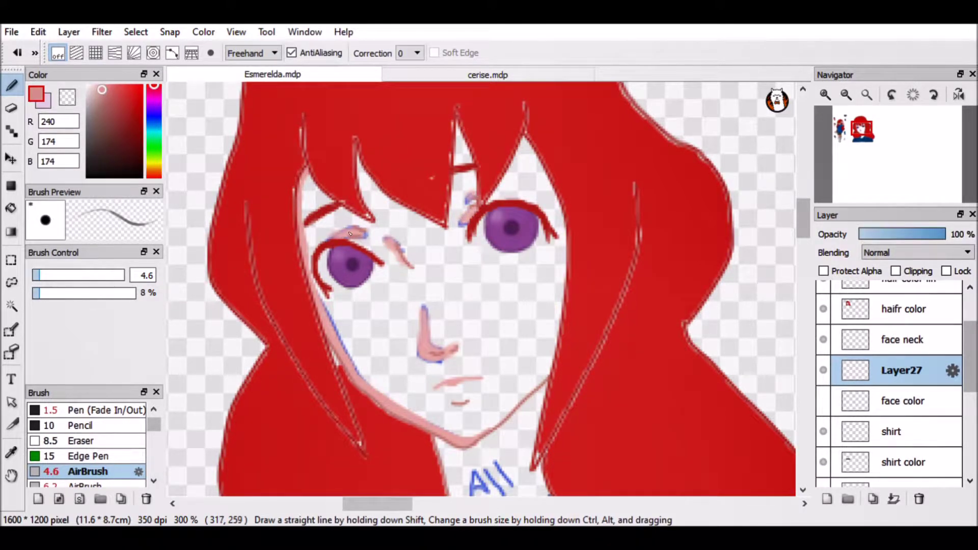
Show the face color layer, airbrush soft shading along the jaw on a new layer, and clean it up with a 3-pixel eraser
click(824, 401)
key(ctrl+shift+n)
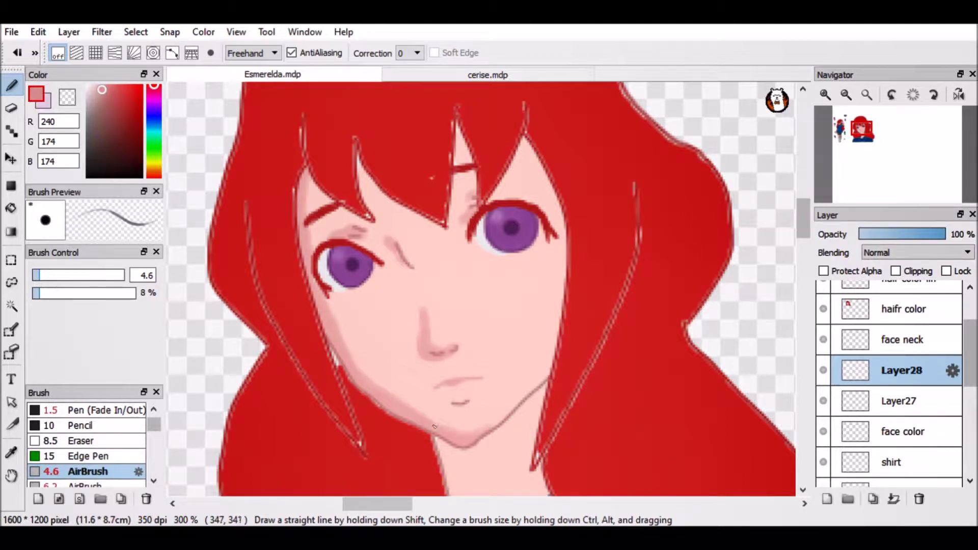
key(bracketleft)
key(e)
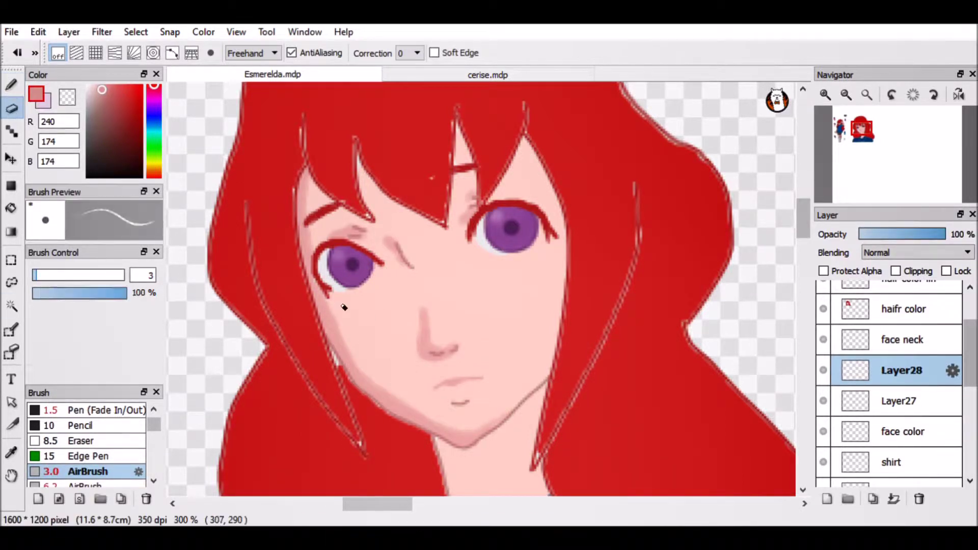
scroll(442, 352, down, 3)
scroll(443, 352, up, 3)
Check the whole figure with Layer28 hidden, and place the layer beneath Layer27 with its shading shown again
key(ctrl+t)
key(Escape)
key(ctrl+alt+0)
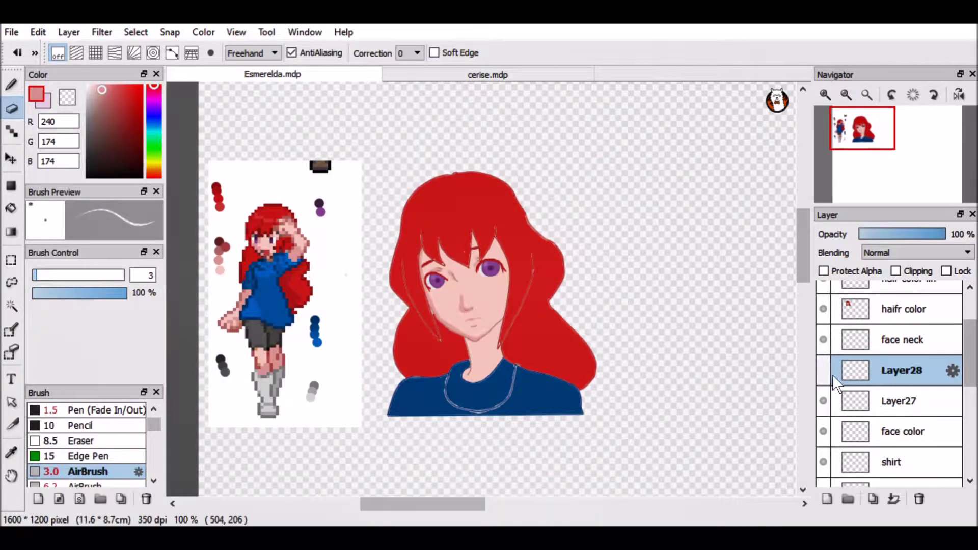
key(ctrl+plus)
key(ctrl+plus)
key(ctrl+z)
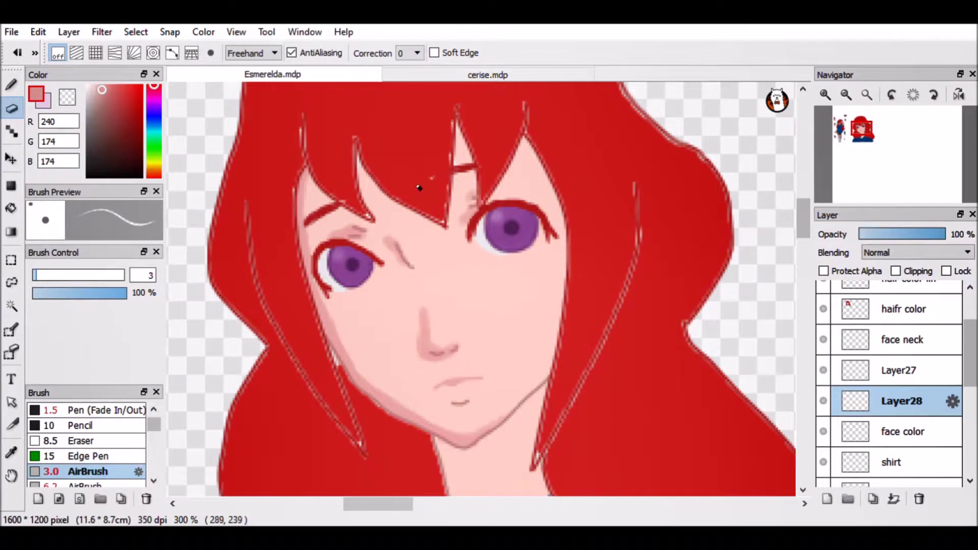
Airbrush soft shadows under the fringe and down the right cheek on Layer28 at 2.6 pixels and 8%, and erase the excess
key(p)
drag(364, 216, 388, 173)
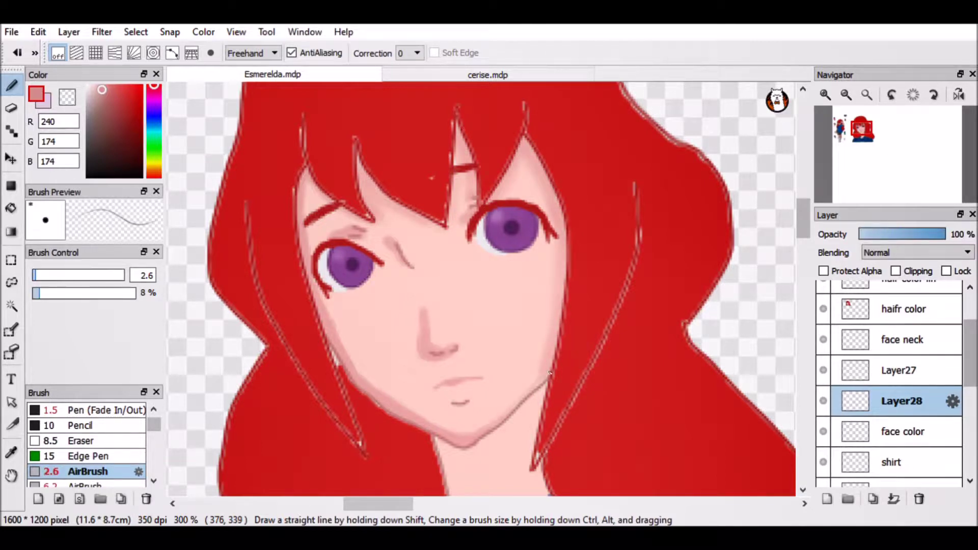
key(e)
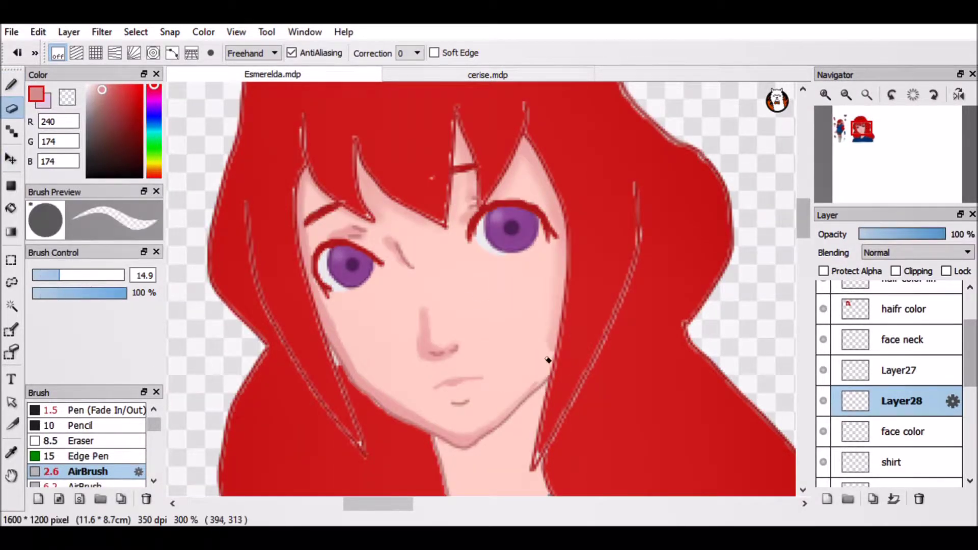
key(b)
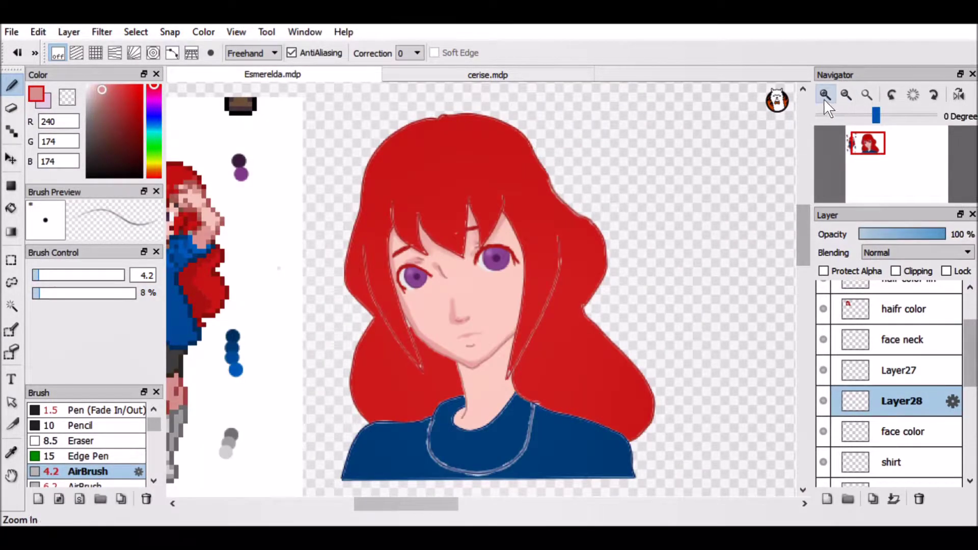
Merge the two face shading layers into Layer28 and fill the neck with the pink shadow colour (RGB 240, 174, 174)
alt+click(428, 269)
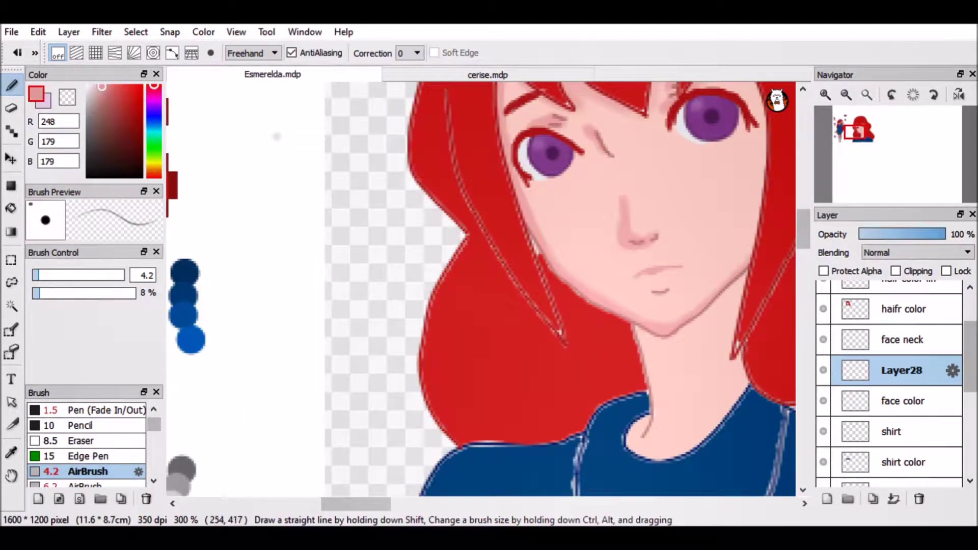
click(88, 416)
click(81, 472)
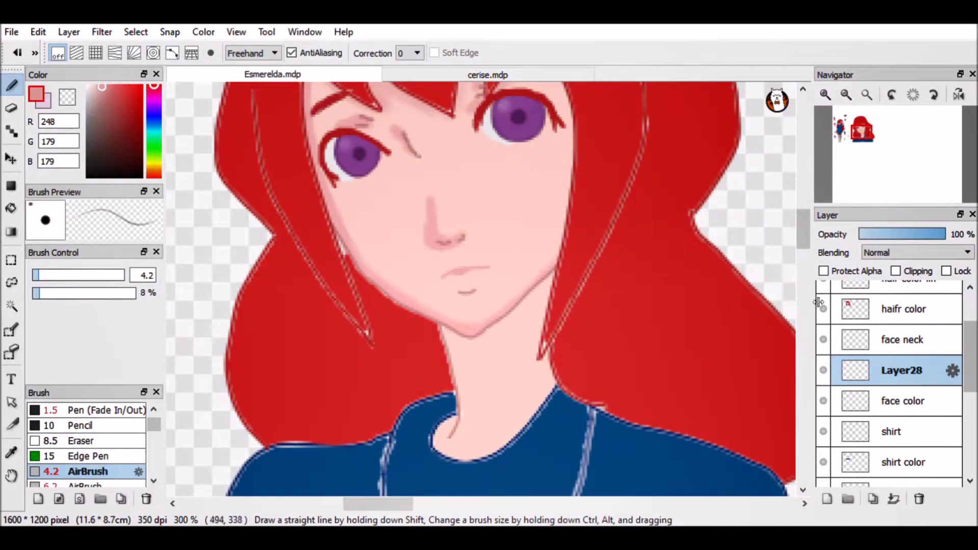
key(g)
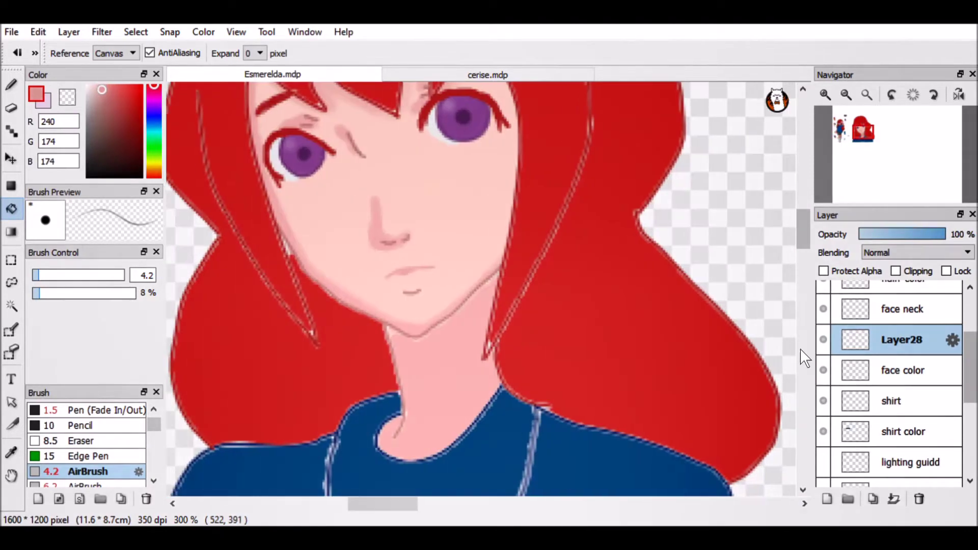
key(p)
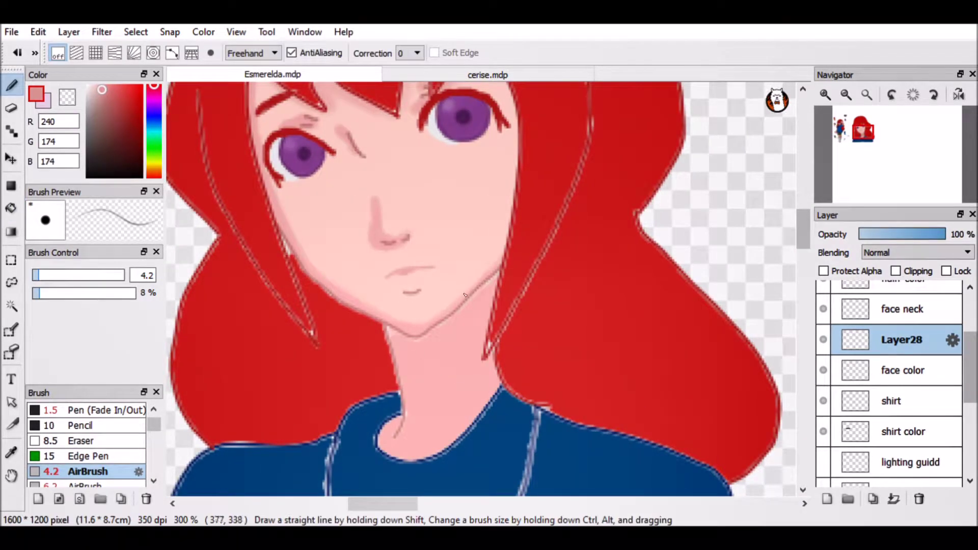
Airbrush the chin shadow and neck edges at 6.2 pixels and 22%, using RGB 235, 170, 170 on a new layer, and add a layer beneath shirt color
drag(404, 339, 480, 283)
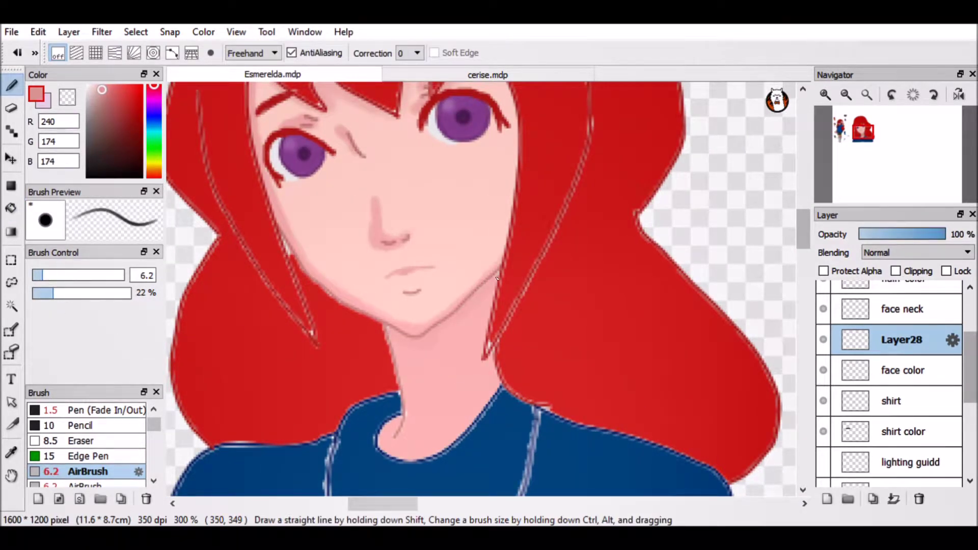
click(827, 499)
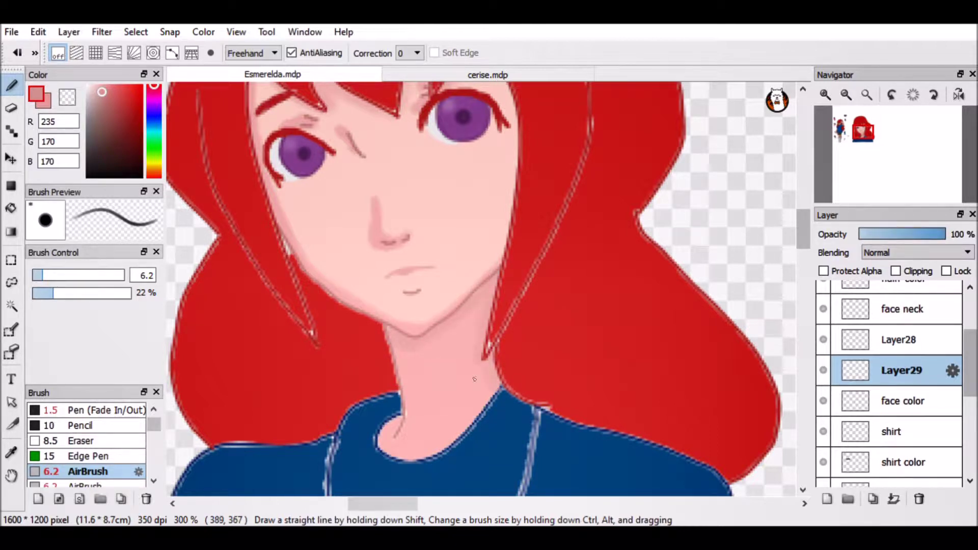
key(ctrl+Down)
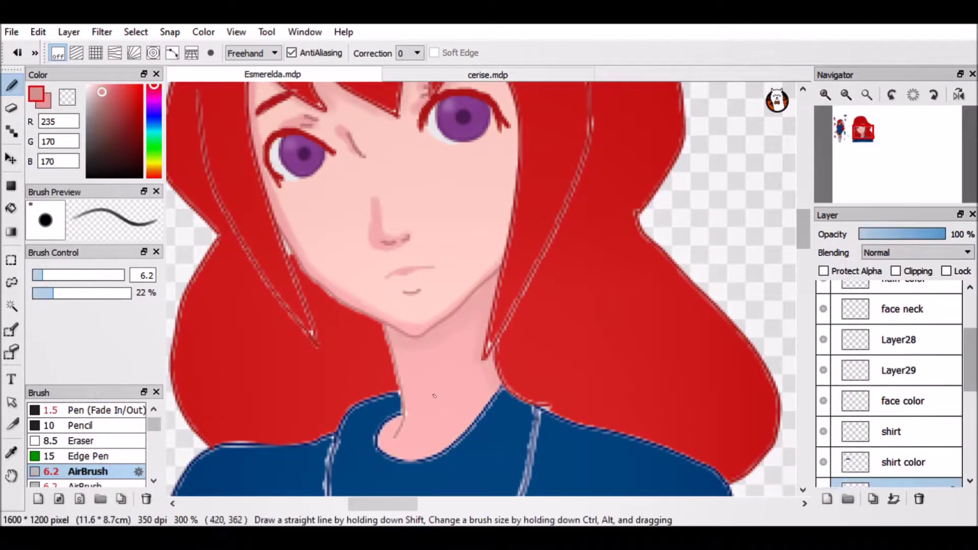
scroll(836, 370, down, 1)
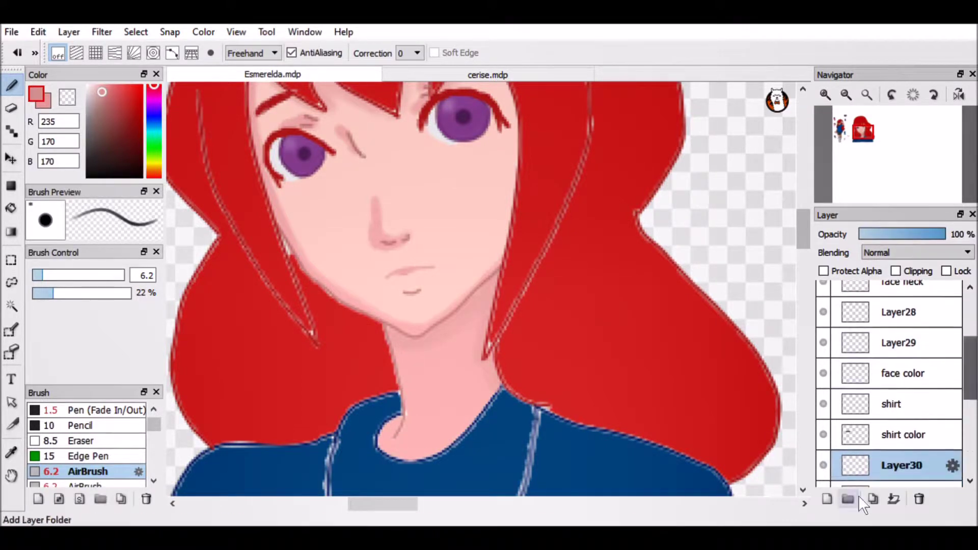
scroll(835, 334, up, 2)
click(866, 382)
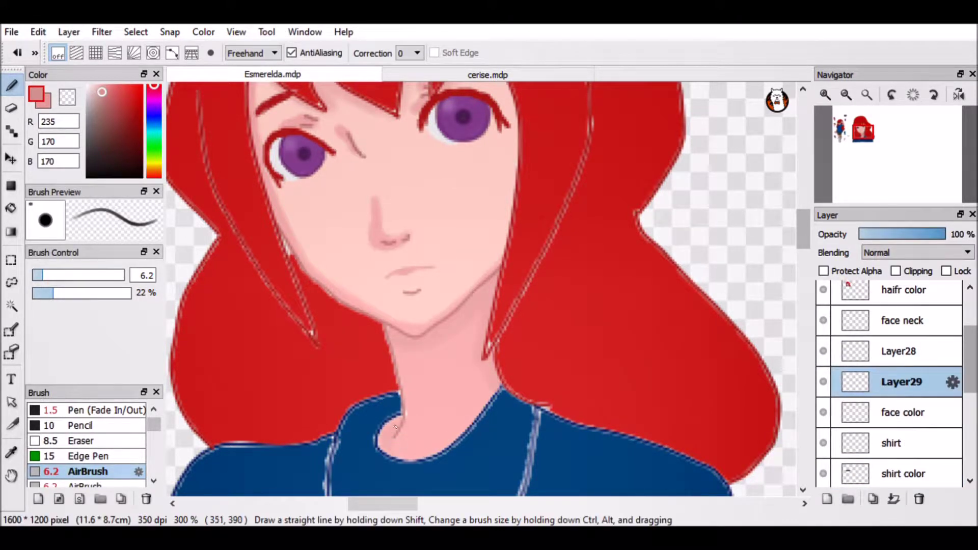
key(e)
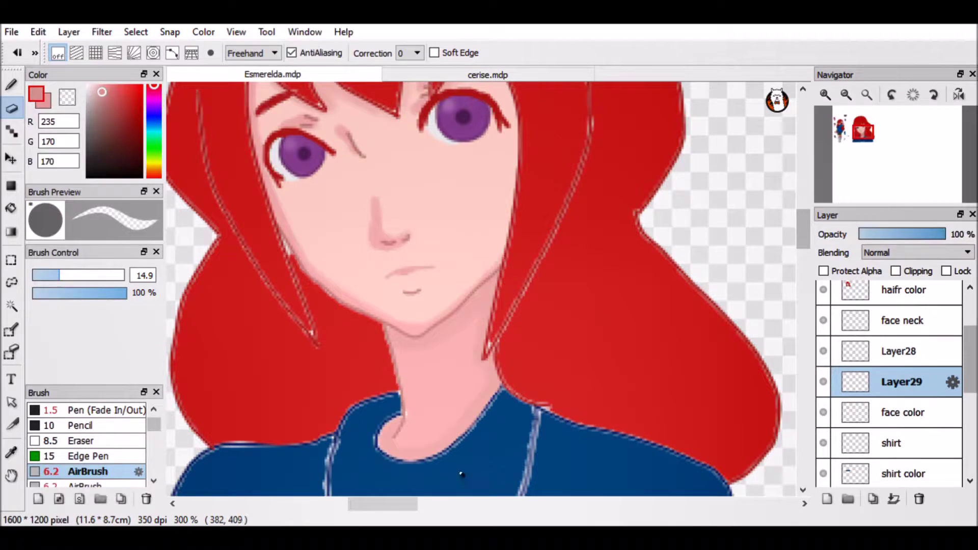
Hide Layer29, clear the neck's pink fill on the face color layer, and sample the face's skin tone, RGB 255, 211, 203
key(m)
click(823, 382)
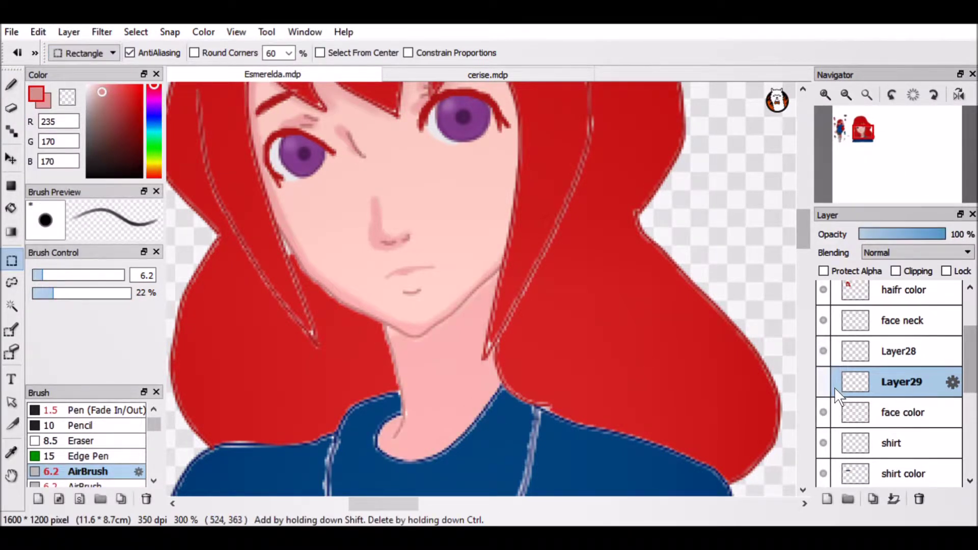
click(11, 208)
click(905, 412)
click(449, 390)
alt+click(467, 154)
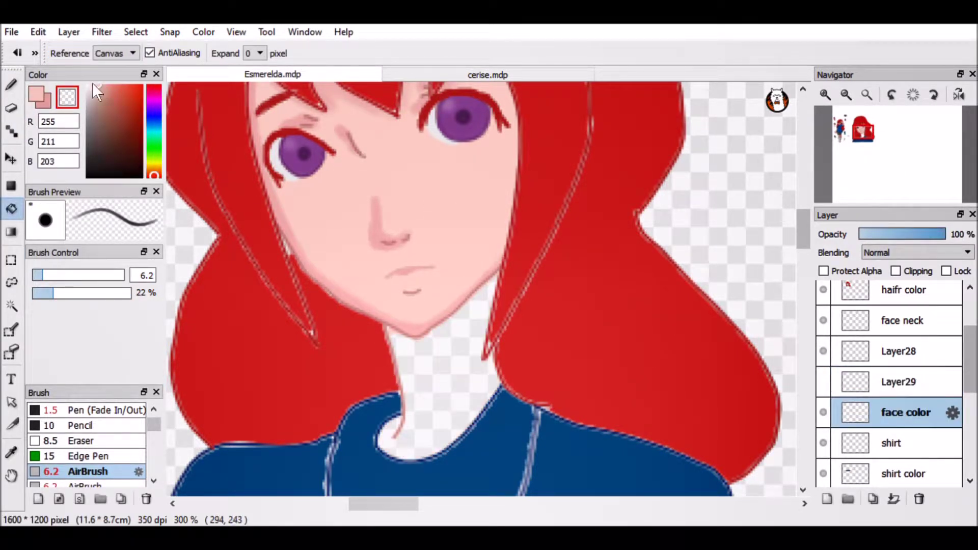
Try filling the neck with RGB 241, 194, 187 on the face color layer and undo it
key(x)
click(471, 402)
click(846, 94)
click(825, 94)
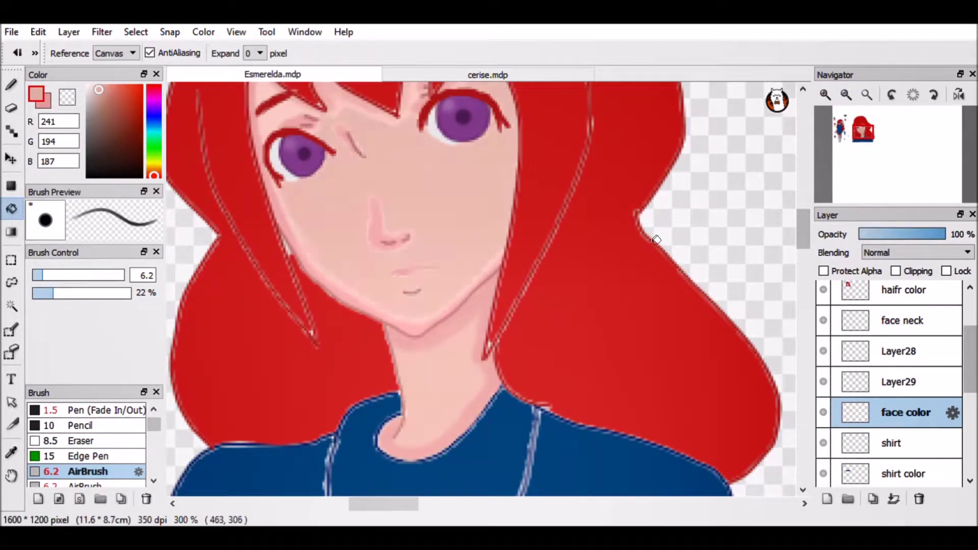
key(ctrl+z)
Fill the neck with RGB 247, 182, 171 on the face color layer and show Layer29 to compare it with the face
alt+click(456, 252)
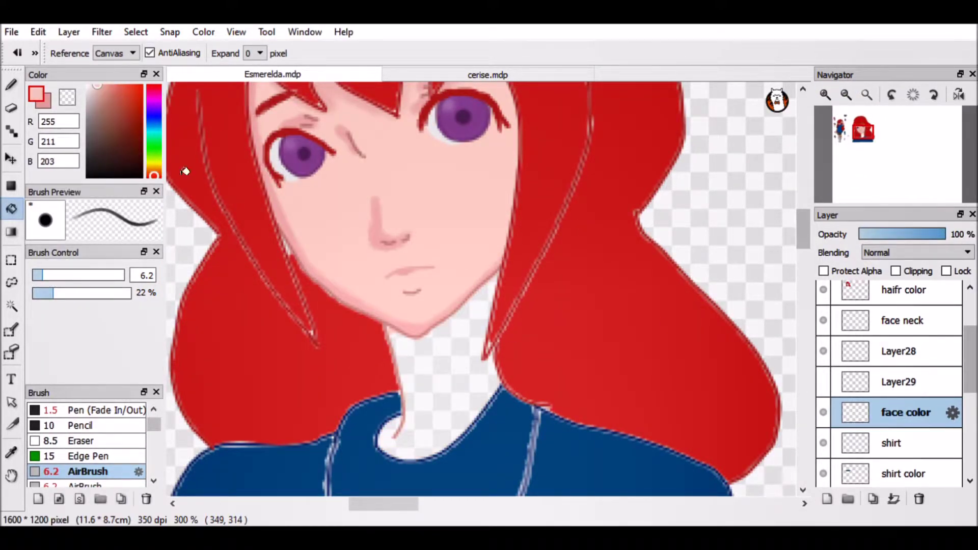
click(439, 377)
click(838, 382)
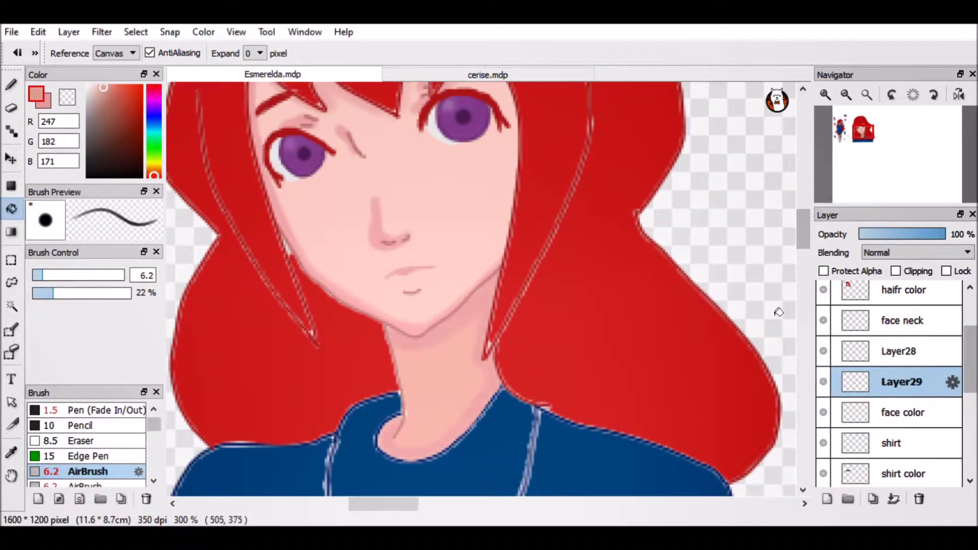
click(847, 95)
click(826, 95)
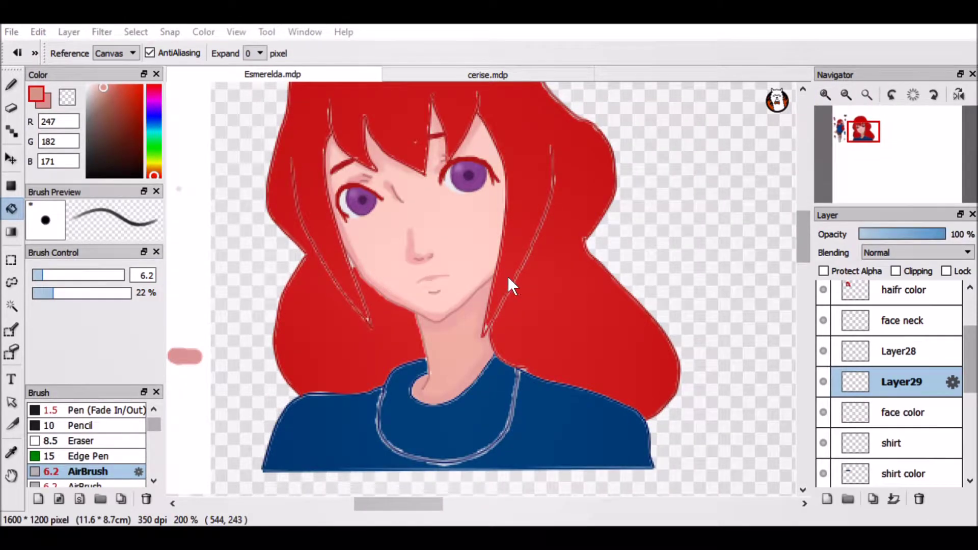
Refill the neck on the face color layer with RGB 249, 195, 186, hiding Layer29 for the fill and showing it again
click(846, 95)
click(897, 412)
click(823, 383)
click(826, 95)
click(97, 86)
click(101, 87)
drag(439, 306, 469, 377)
click(847, 94)
click(824, 383)
click(831, 390)
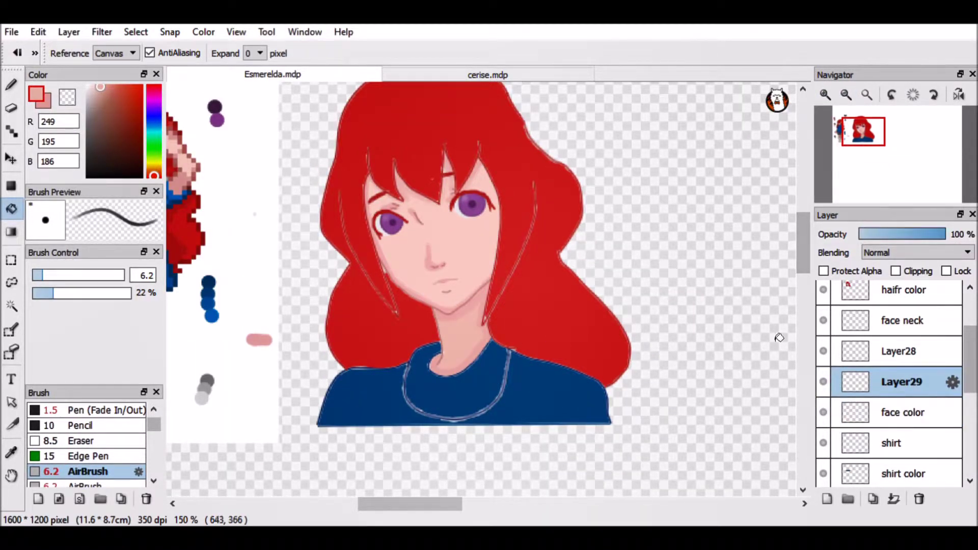
Merge Layer29 into Layer28 and name the merged layer face shading
scroll(482, 288, down, 2)
scroll(482, 288, up, 3)
scroll(482, 288, up, 2)
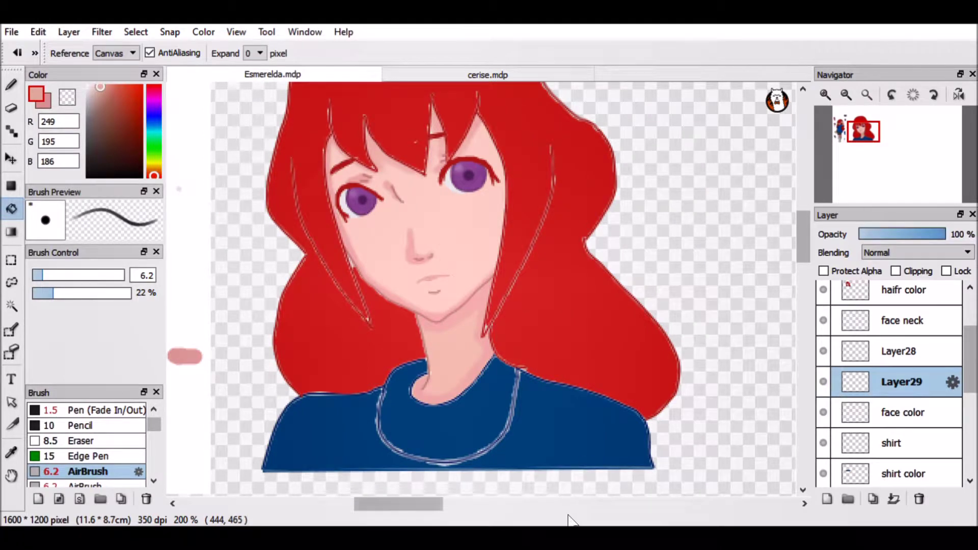
click(895, 499)
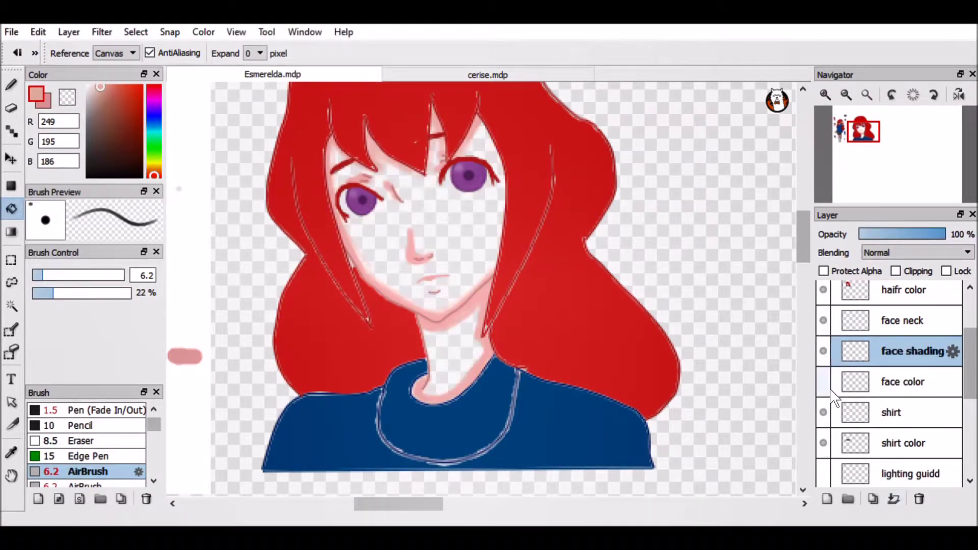
scroll(889, 382, down, 1)
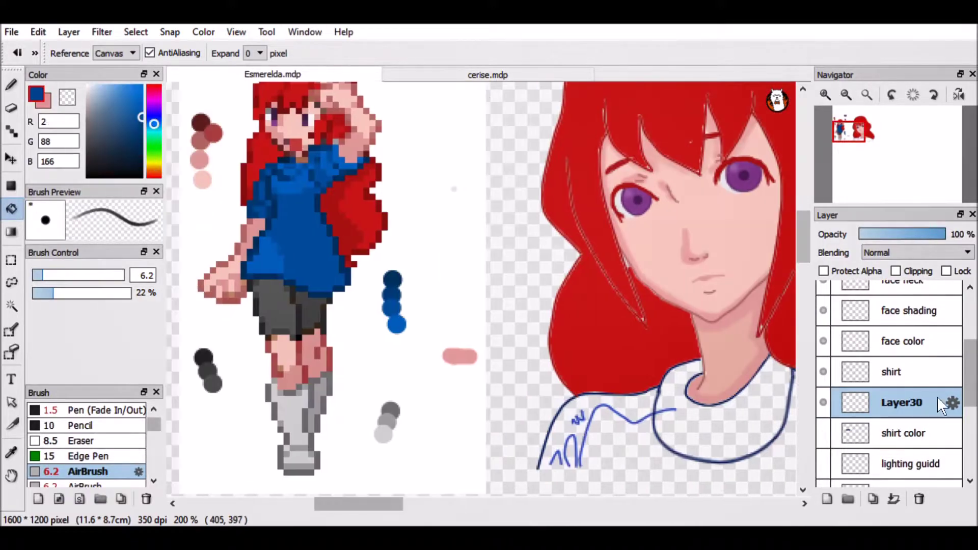
Replace the shirt color layer with a new one of the same name beneath Layer30, filling the shirt and collar with RGB 2, 88, 166
click(823, 433)
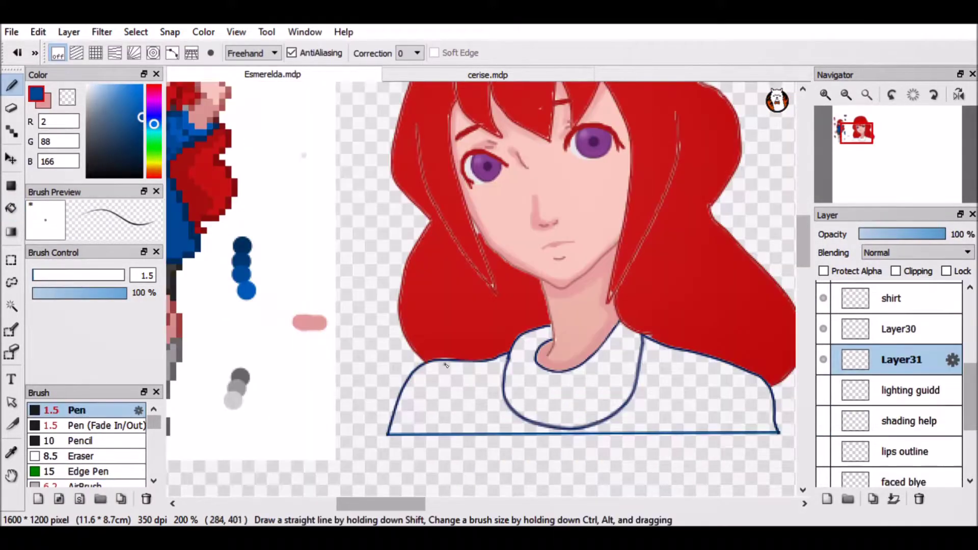
click(458, 402)
click(714, 403)
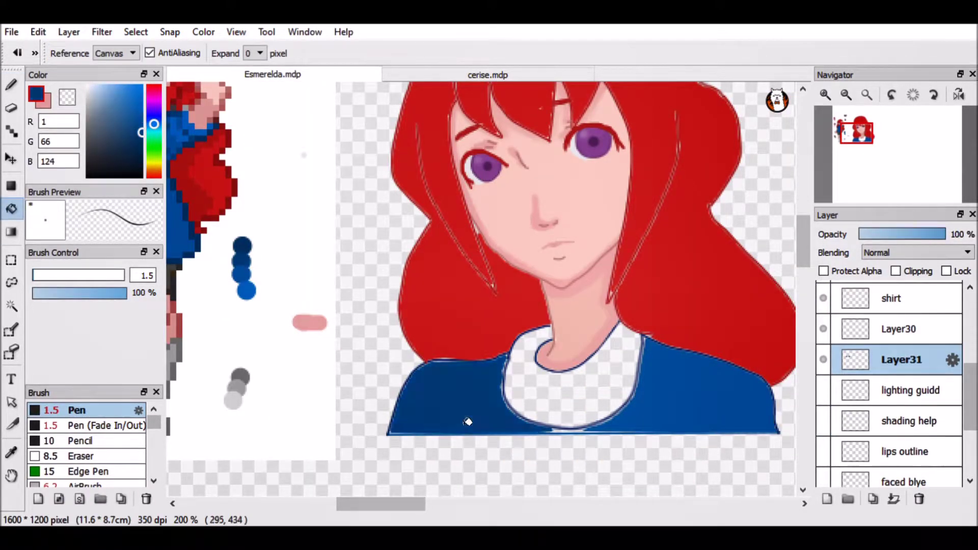
click(571, 387)
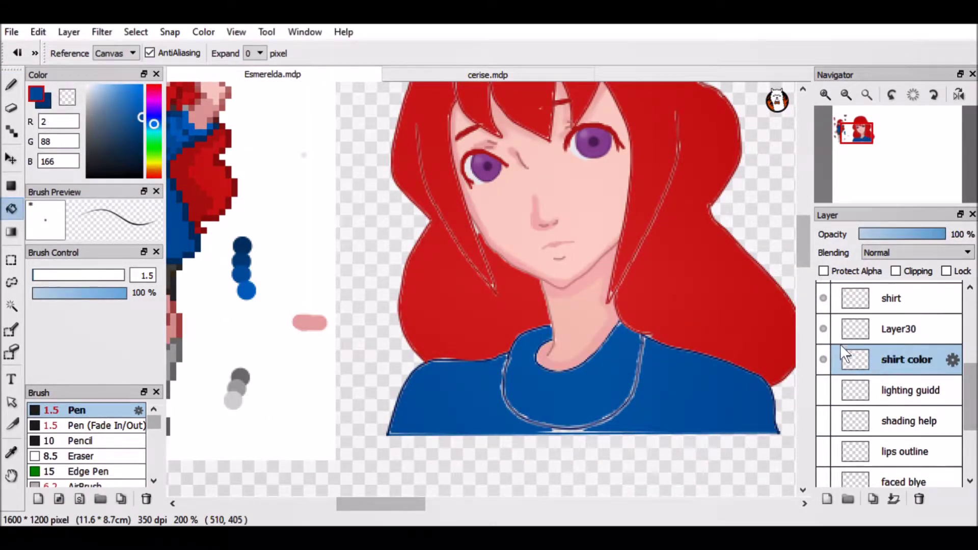
Trace the guide's long shoulder shadow line on Layer30 with a 1.5-pixel curve-snapped pen in RGB 1, 66, 124, up to the collar
click(897, 329)
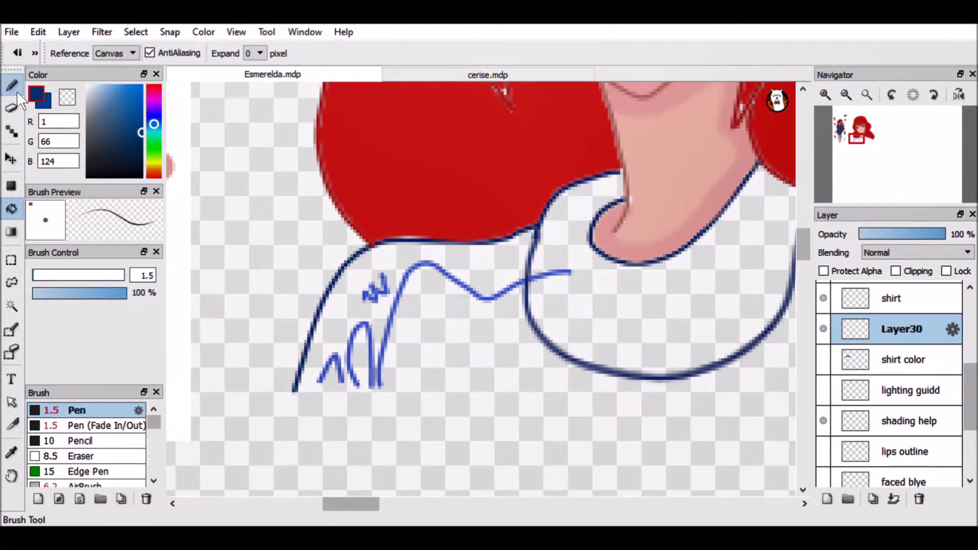
key(b)
drag(381, 385, 392, 308)
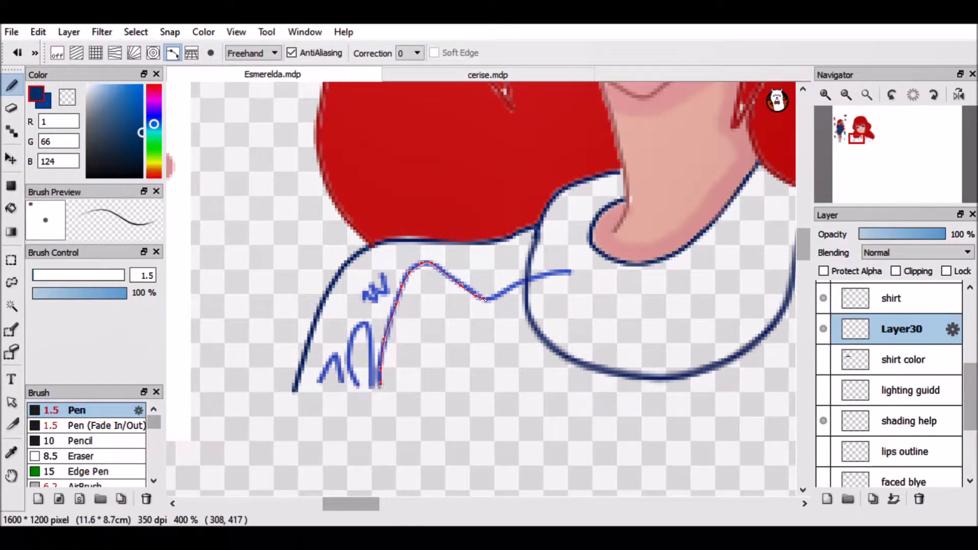
double_click(524, 282)
click(527, 240)
drag(586, 245, 652, 326)
key(ctrl+z)
Trace the guide's two smaller sleeve fold shapes on Layer30 with curve-snapped pen strokes
mouse_move(361, 387)
mouse_down()
mouse_move(351, 372)
mouse_move(368, 328)
mouse_up()
double_click(368, 326)
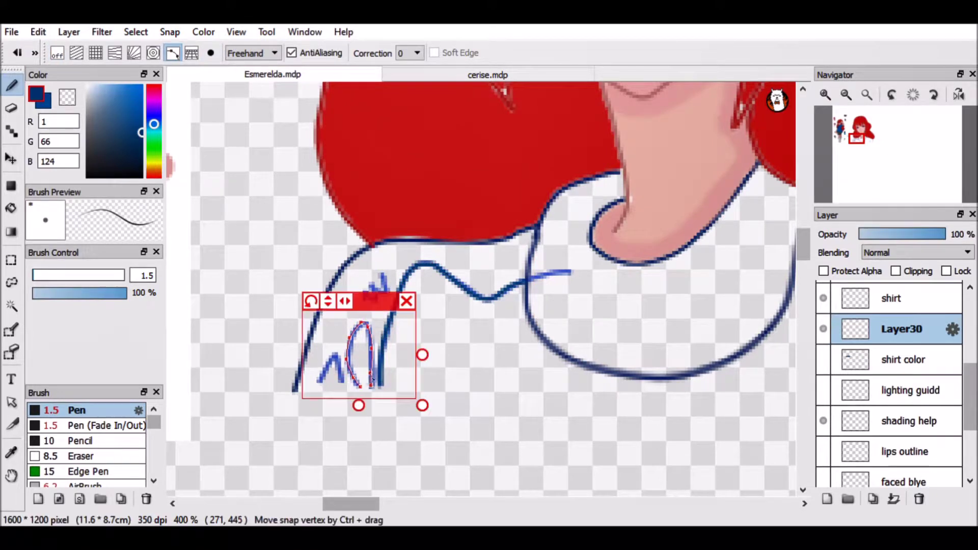
click(406, 299)
mouse_move(316, 389)
mouse_down()
mouse_move(326, 364)
mouse_move(345, 392)
mouse_up()
double_click(345, 392)
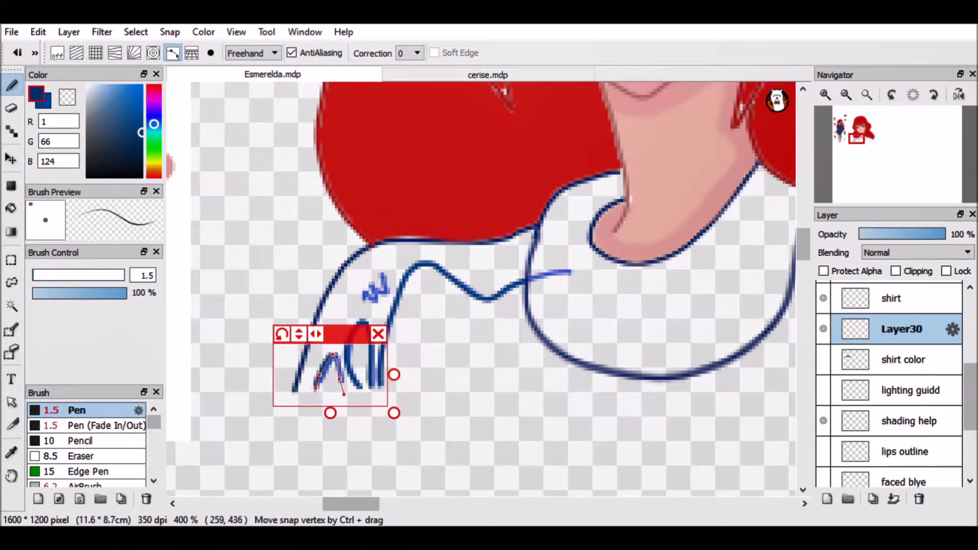
click(378, 332)
Show the shirt color layer, fill the shoulder shadow on Layer30 with RGB 1, 66, 124, and touch it up with a 3-pixel pen
click(823, 359)
key(g)
click(372, 310)
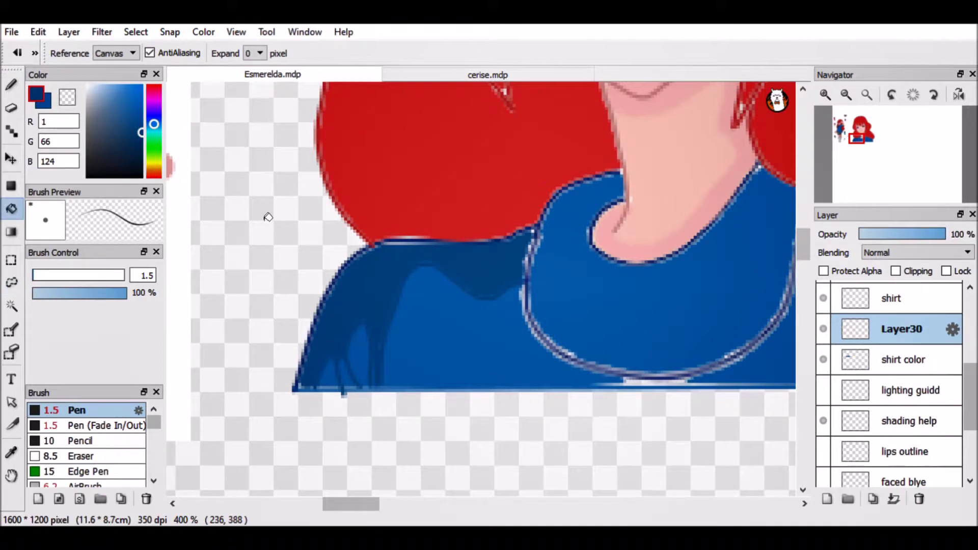
key(b)
drag(389, 479, 421, 469)
key(ctrl+z)
drag(34, 277, 36, 276)
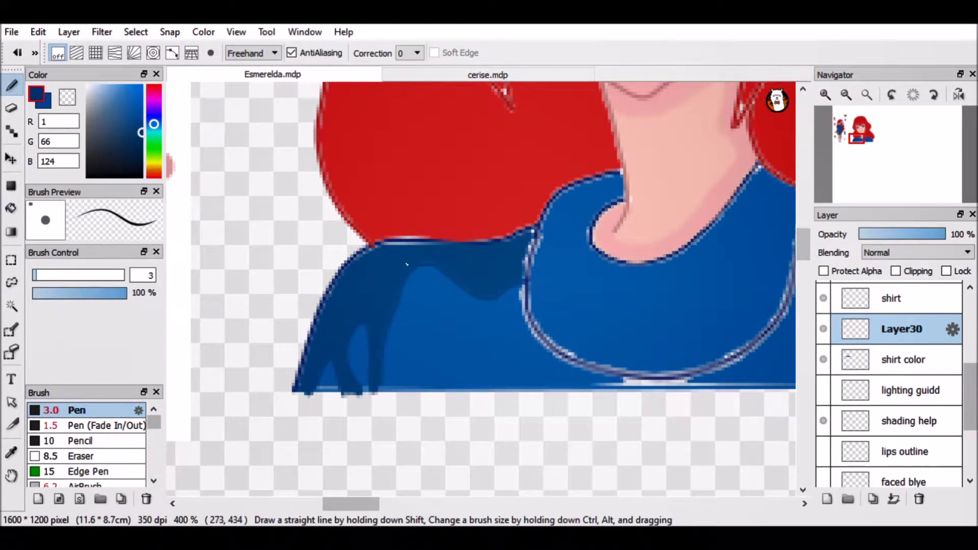
drag(509, 281, 551, 280)
Compare the shirt shading with the reference figure and set the shadow colour for Layer30 to RGB 1, 69, 132
click(903, 359)
key(ctrl+minus)
key(ctrl+minus)
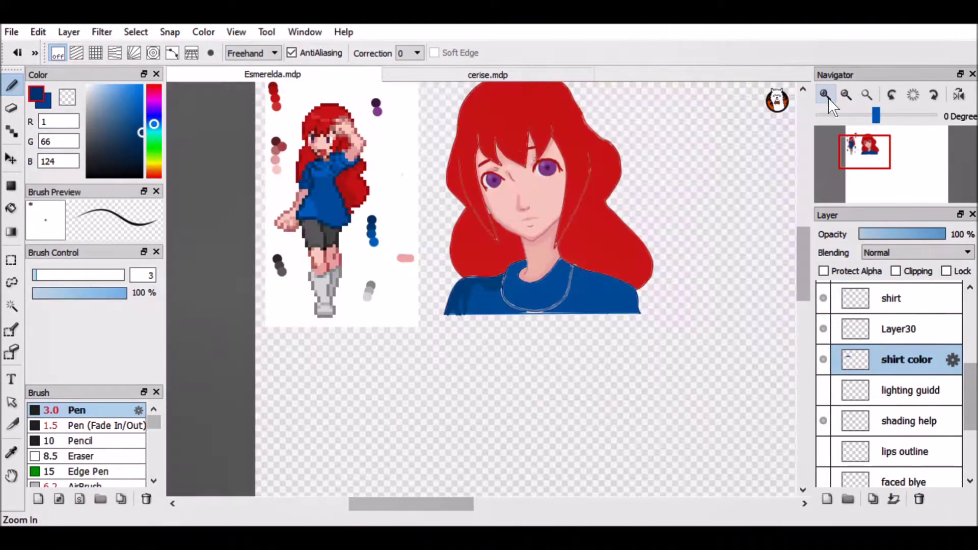
click(902, 329)
key(ctrl+plus)
key(ctrl+plus)
scroll(422, 266, right, 5)
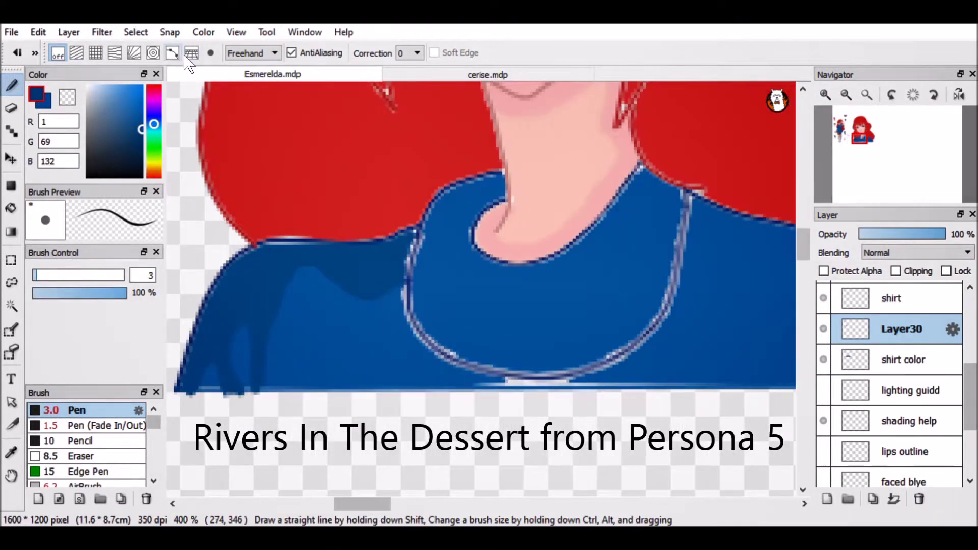
Reorder the open documents so Esmerelda.mdp follows cerise.mdp, and recolour the shoulder shadow on Layer30 to RGB 1, 68, 134
click(488, 74)
drag(273, 74, 488, 74)
click(875, 162)
scroll(874, 162, up, 1)
click(897, 380)
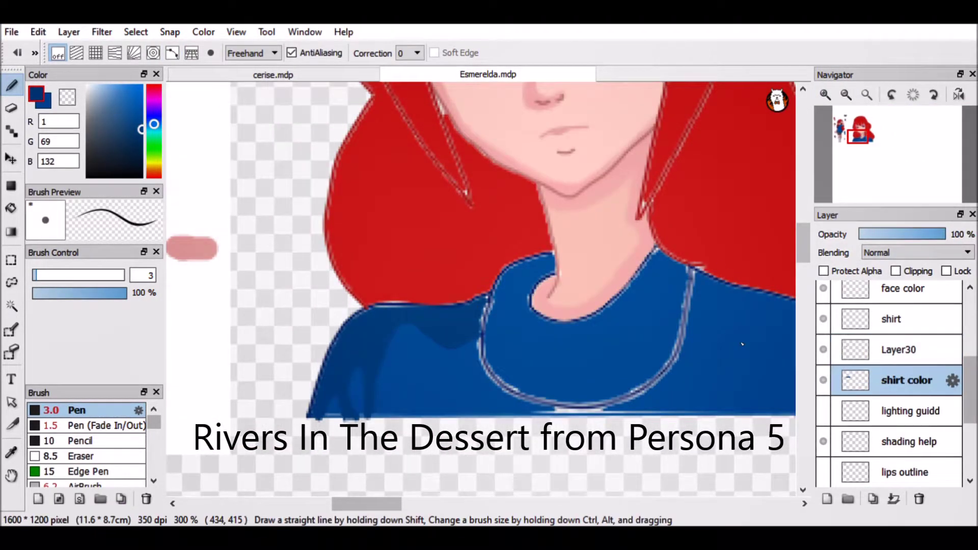
click(899, 350)
Draw a curved shadow below the collar from the shoulder shadow to the shirt's lower edge, and fill it in with the 3-pixel pen
click(172, 52)
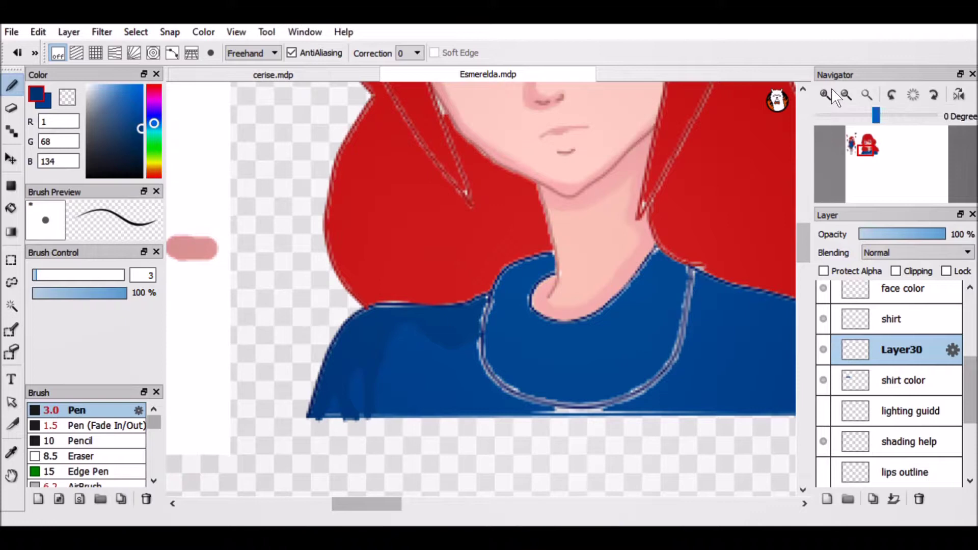
scroll(476, 350, up, 1)
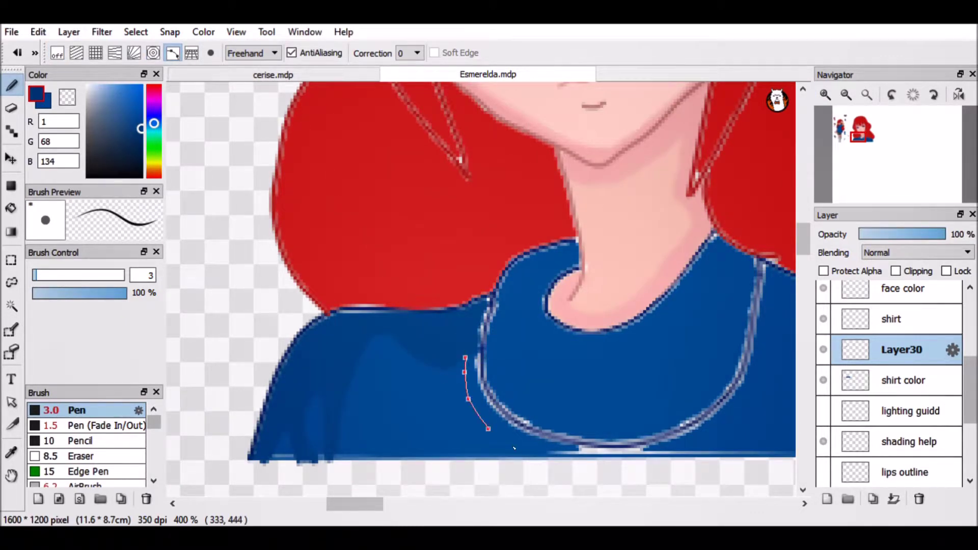
key(Escape)
click(453, 362)
double_click(541, 455)
drag(472, 351, 531, 437)
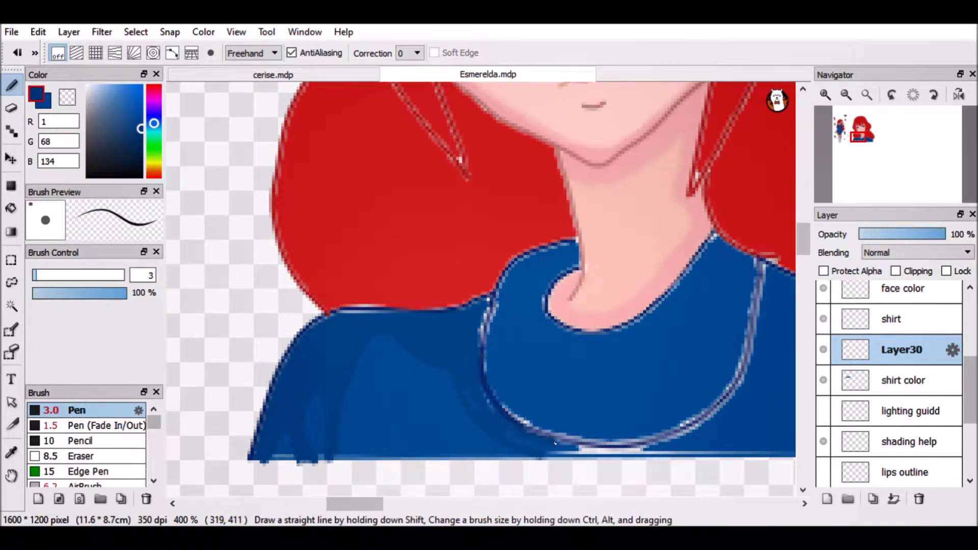
Draw a matching curved shadow along the collar's other side up to the shoulder seam on Layer30, fill it in, and check the whole figure
drag(355, 504, 382, 504)
click(172, 52)
key(Escape)
click(509, 277)
double_click(433, 437)
drag(433, 437, 524, 262)
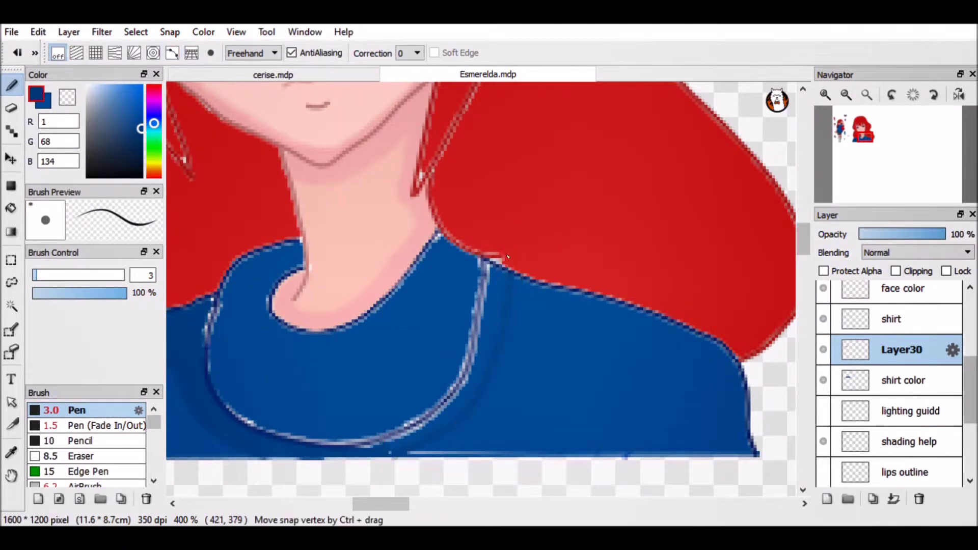
click(57, 52)
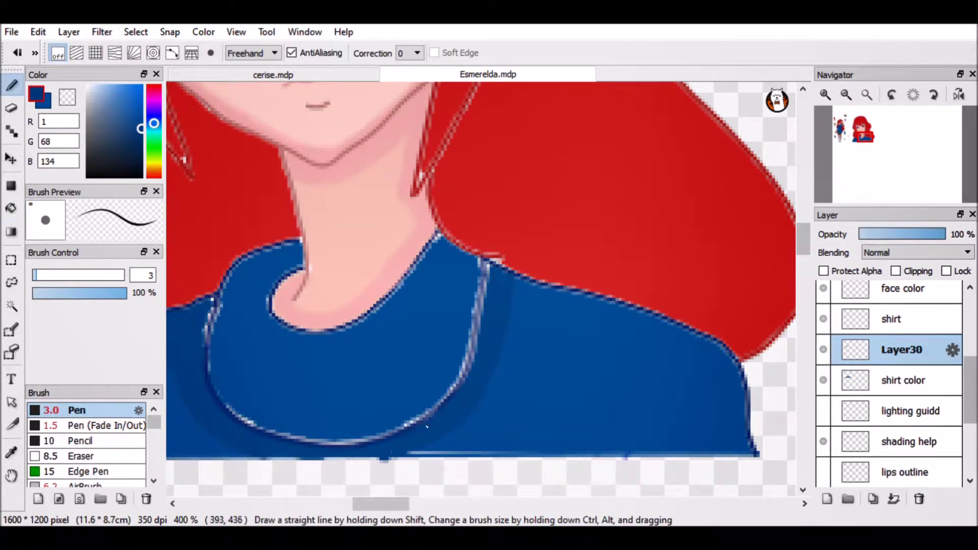
drag(395, 505, 370, 506)
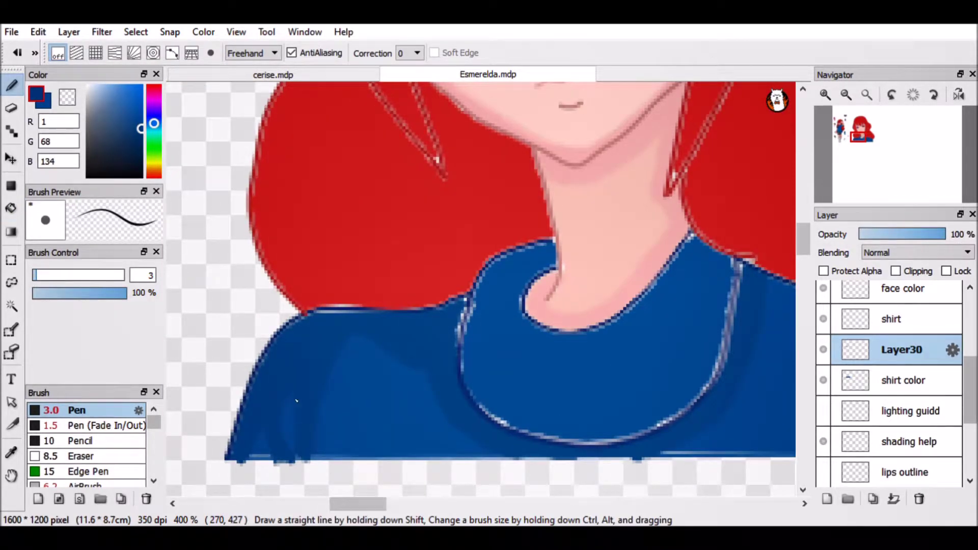
click(846, 95)
click(846, 94)
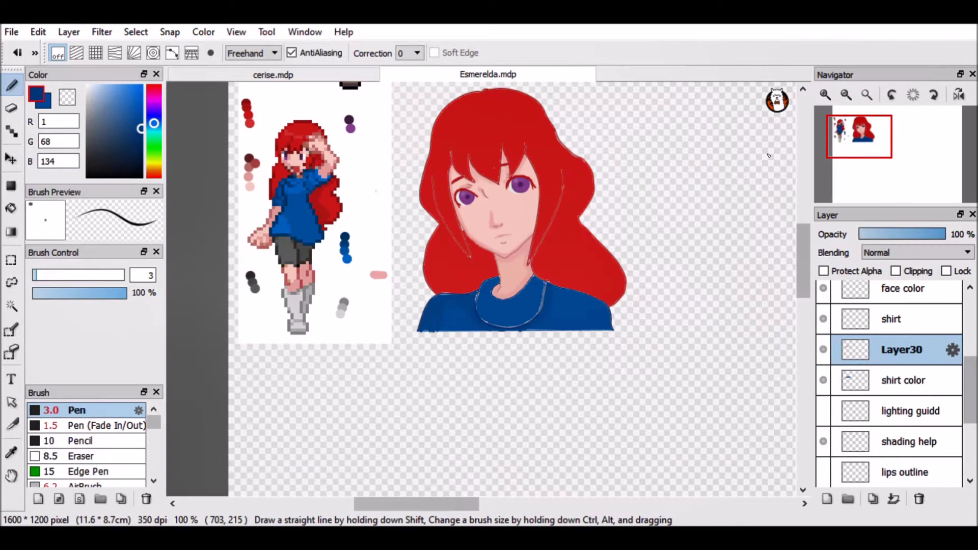
Fill a shadow on the part of the collar beside the neck on Layer30
click(826, 95)
click(826, 95)
drag(395, 505, 372, 506)
click(823, 380)
drag(486, 461, 509, 463)
click(824, 380)
drag(393, 504, 373, 504)
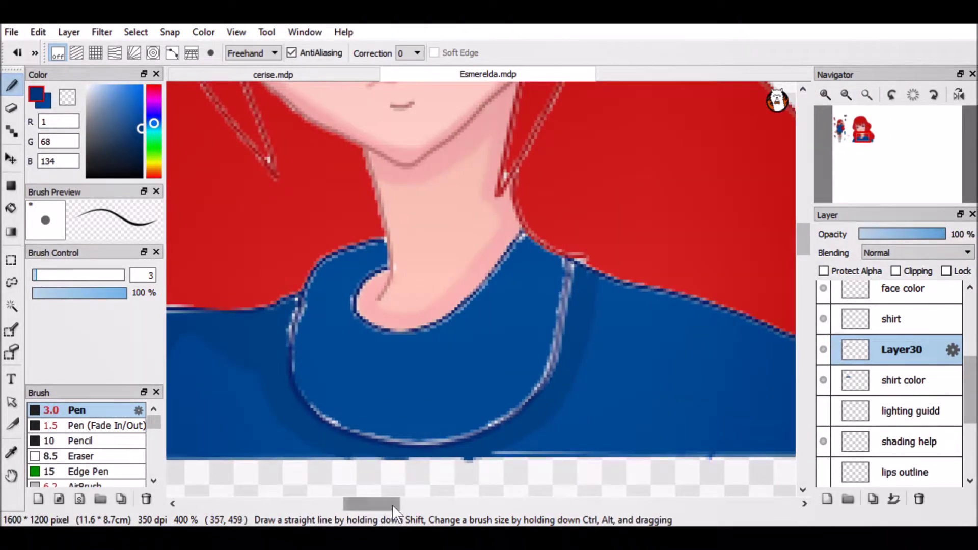
key(g)
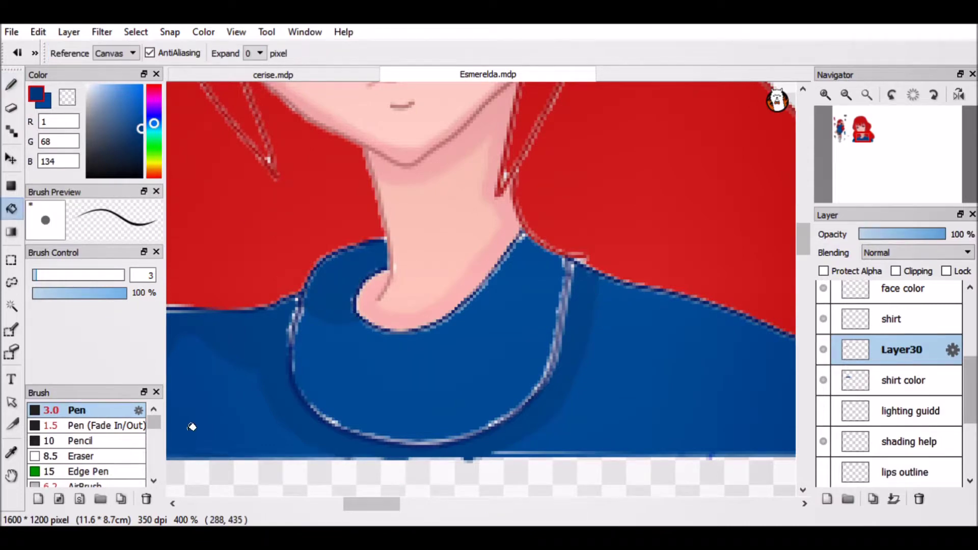
Add the black cowl-neck shirt photo on its own layer and move it beside the character as a reference
click(847, 95)
click(846, 95)
scroll(462, 301, up, 4)
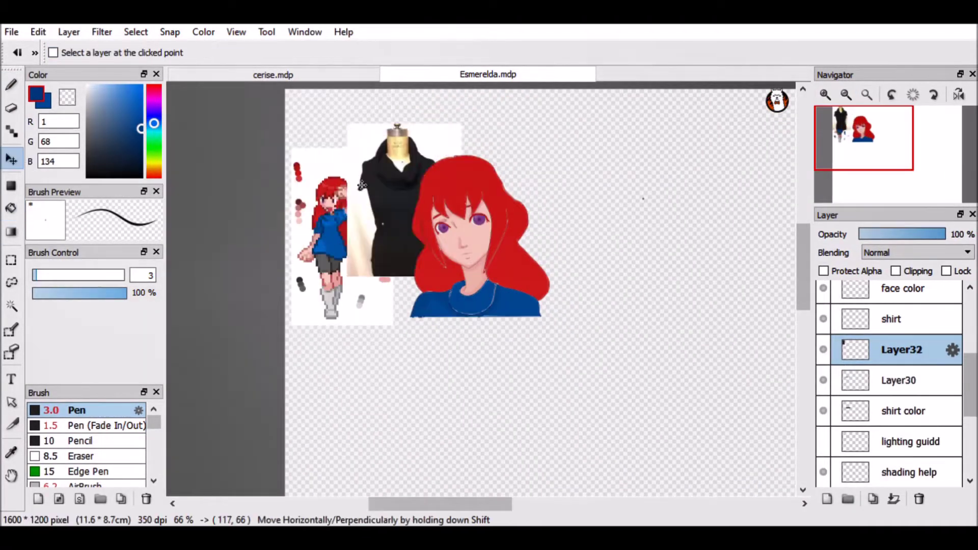
scroll(479, 285, up, 5)
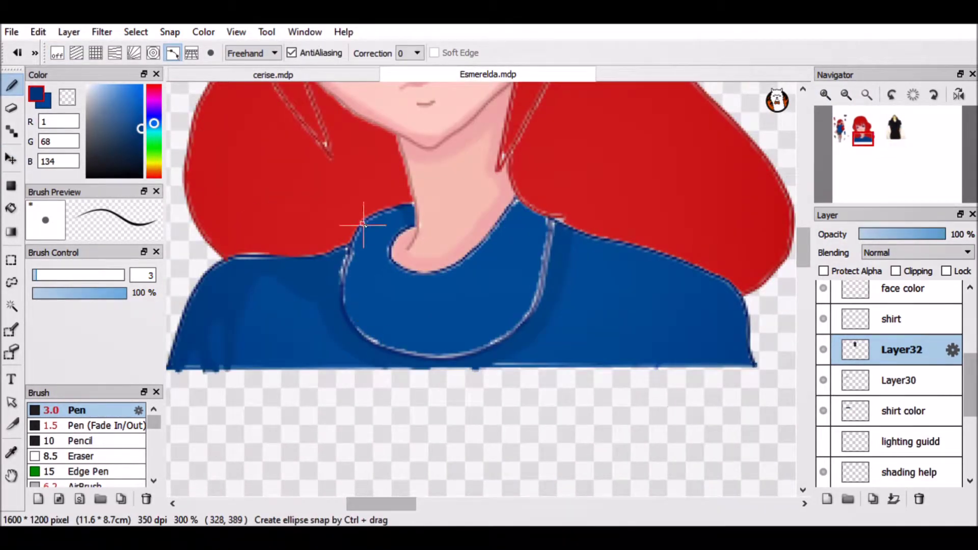
Draw a curved shadow line inside the collar parallel to its outer edge, and fill the band with the shirt shadow colour
click(402, 212)
click(385, 219)
click(369, 238)
click(361, 267)
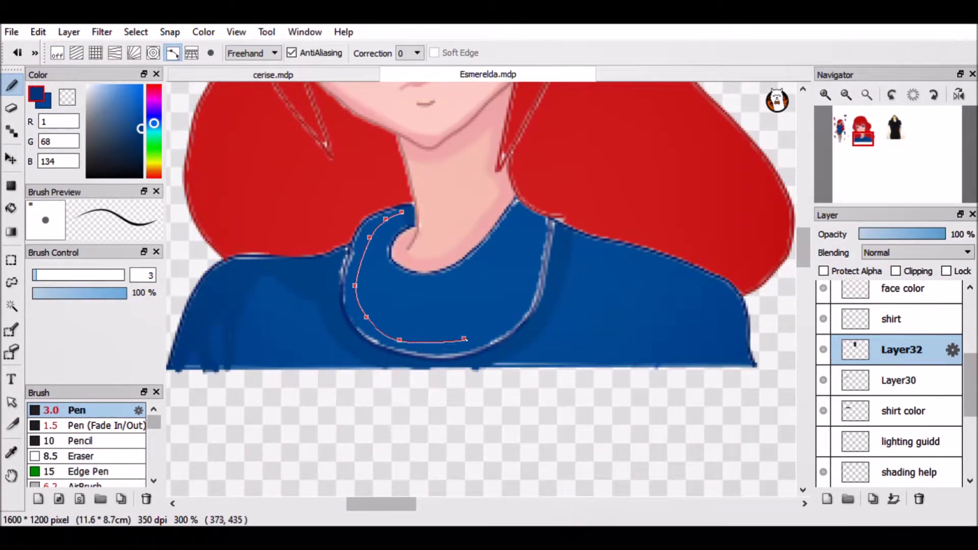
key(Return)
click(11, 208)
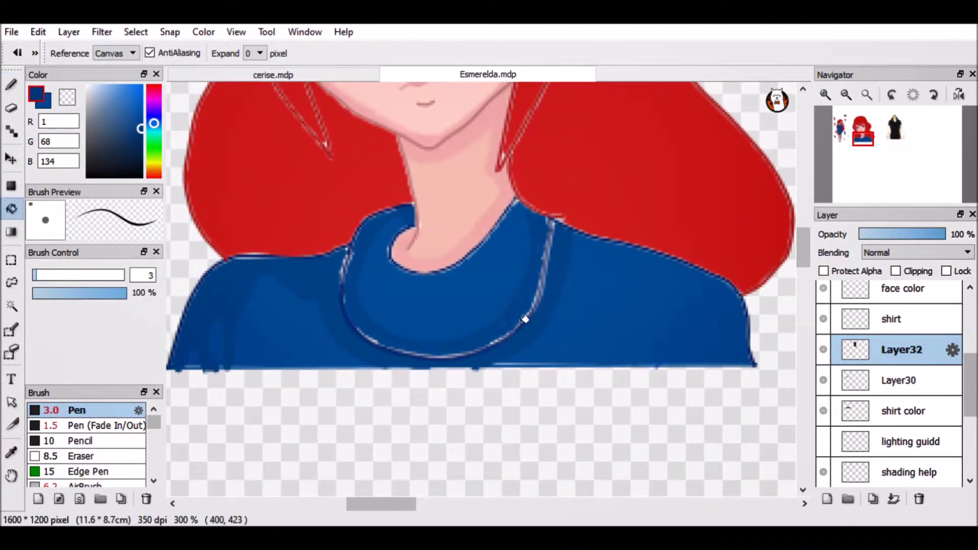
Trace over the pale outer collar outline in dark blue with the 3-pixel pen, up to the shoulder seam
click(826, 95)
click(824, 350)
key(b)
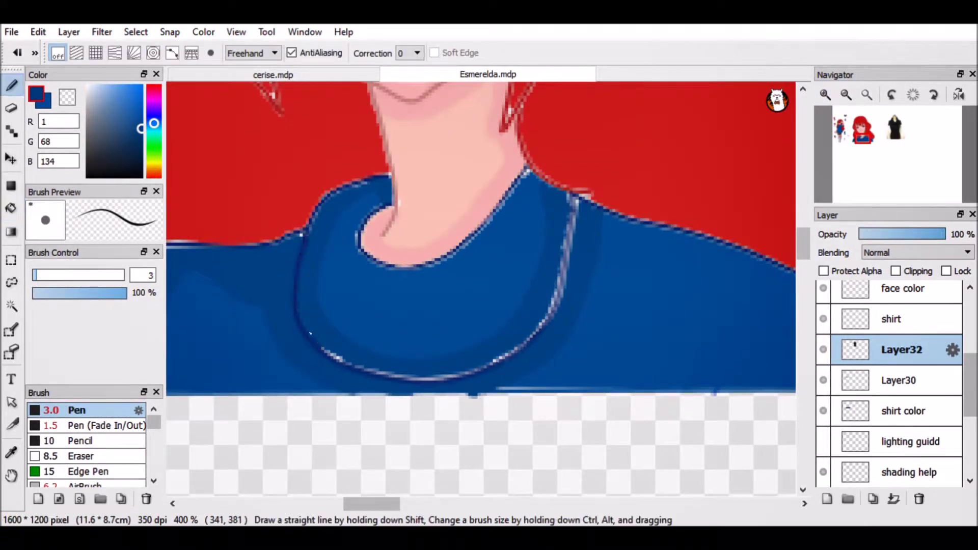
drag(360, 377, 517, 350)
drag(555, 305, 574, 198)
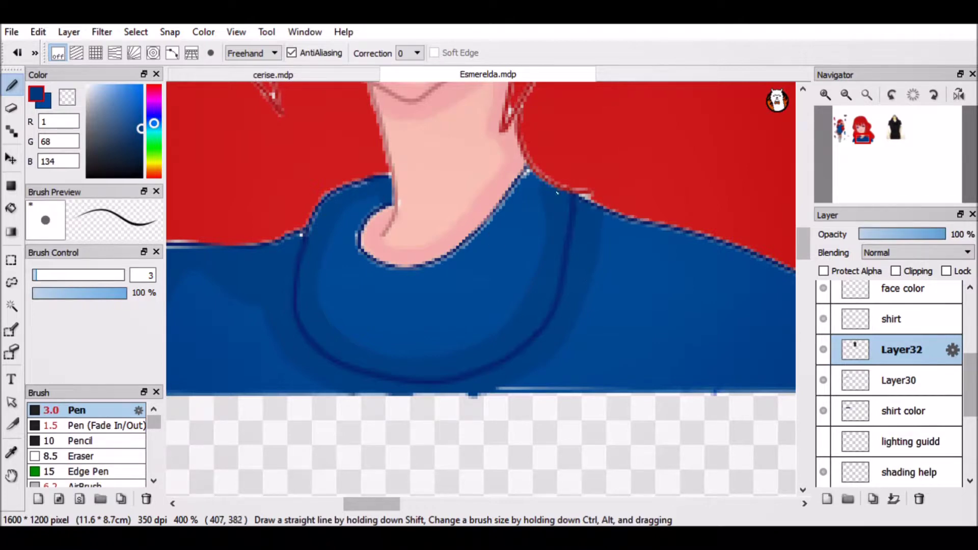
Airbrush a diagonal fold shadow at size 6.2 and 22% opacity near the shirt's lower edge, and add a new layer above Layer32
scroll(368, 481, right, 2)
click(86, 485)
drag(676, 347, 643, 397)
click(827, 499)
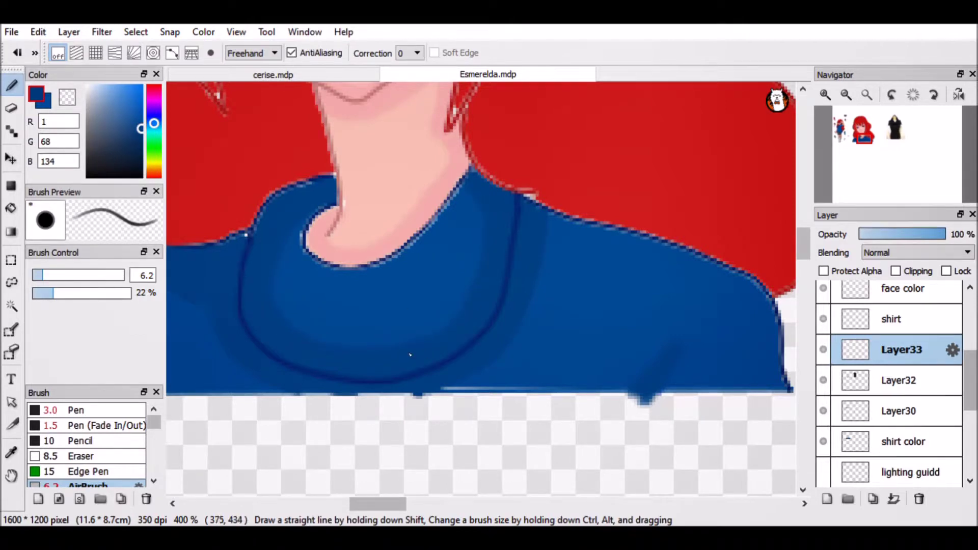
Airbrush soft fold shadows on the opposite sleeve and below the collar on Layer33
scroll(401, 360, down, 4)
scroll(406, 340, up, 4)
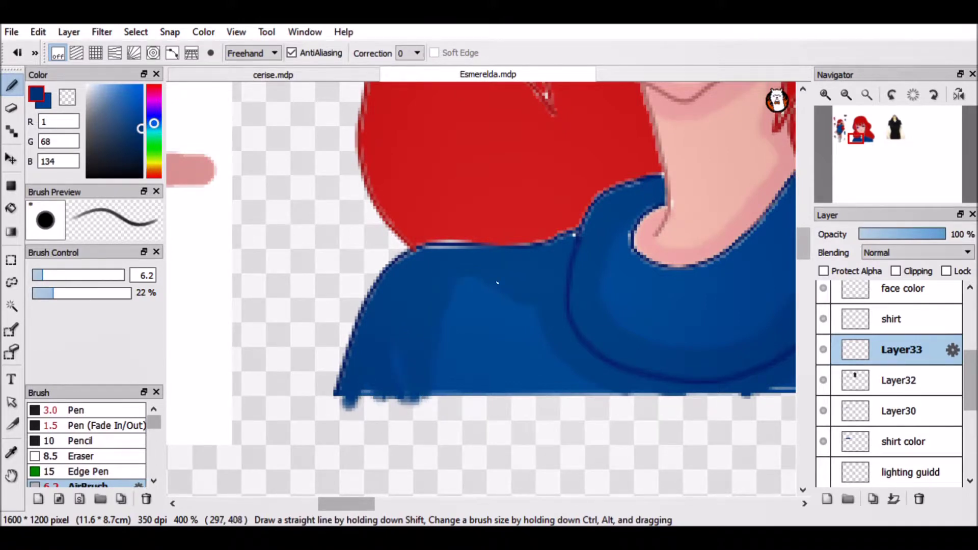
scroll(583, 380, right, 5)
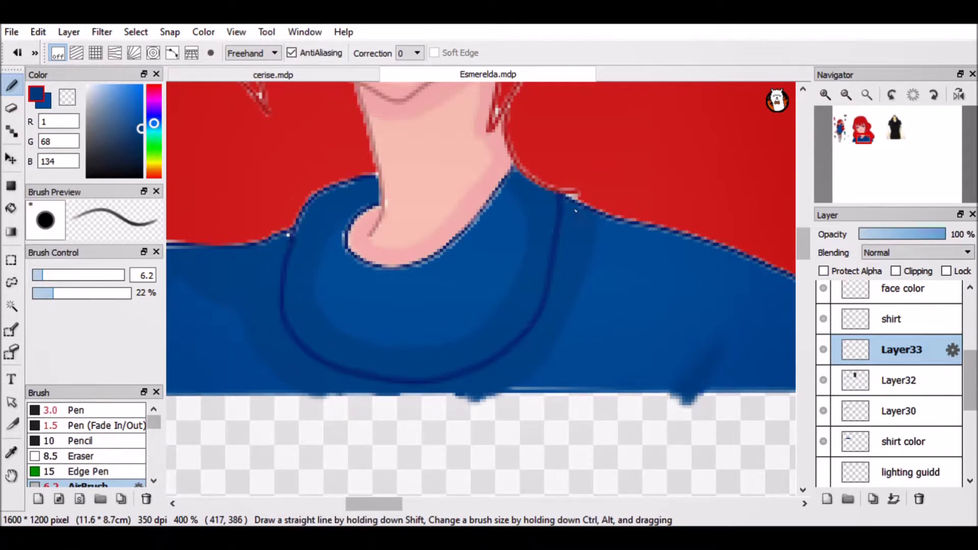
scroll(575, 211, down, 4)
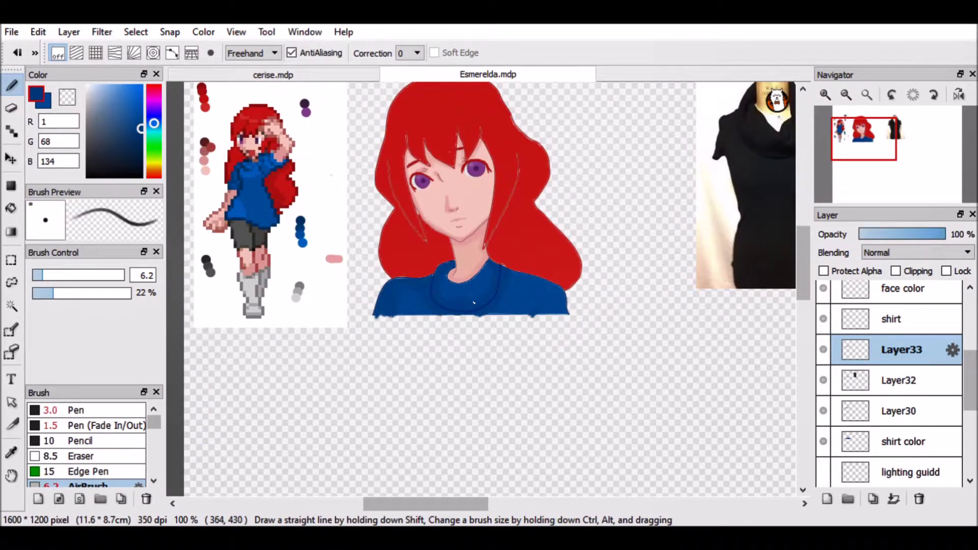
Touch up the pale shoulder outline in dark blue on a new layer above Layer33, and merge it down into Layer33
scroll(474, 285, up, 4)
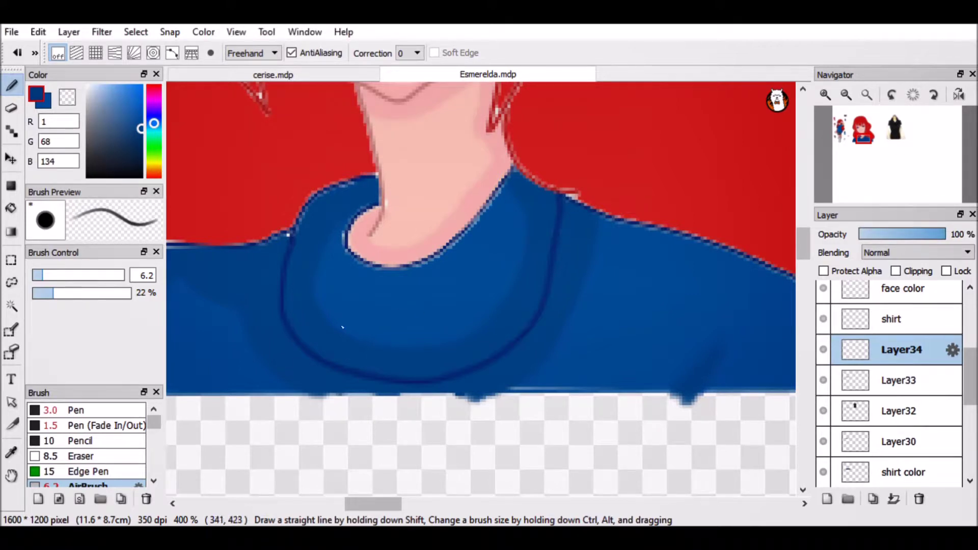
scroll(667, 220, down, 4)
scroll(464, 280, up, 4)
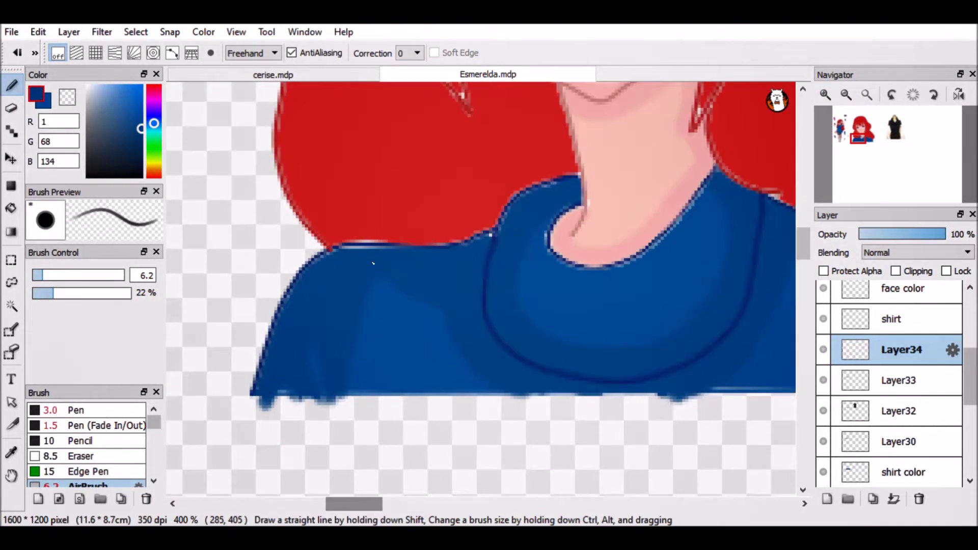
key(ctrl+e)
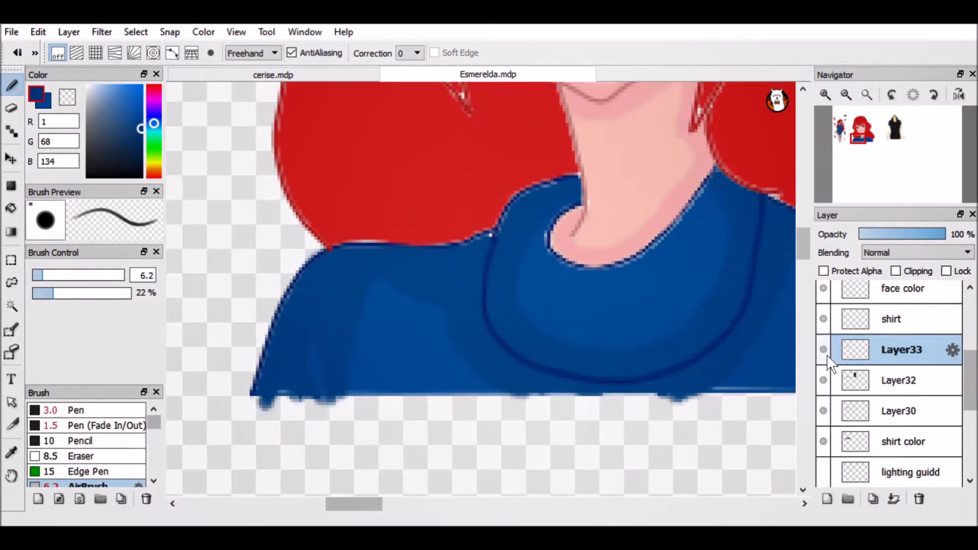
Merge Layer32 into Layer30, separate the black shirt photo onto Layer34, and move that layer above the eyebrow layer
click(862, 387)
click(824, 381)
key(ctrl+e)
scroll(481, 288, down, 2)
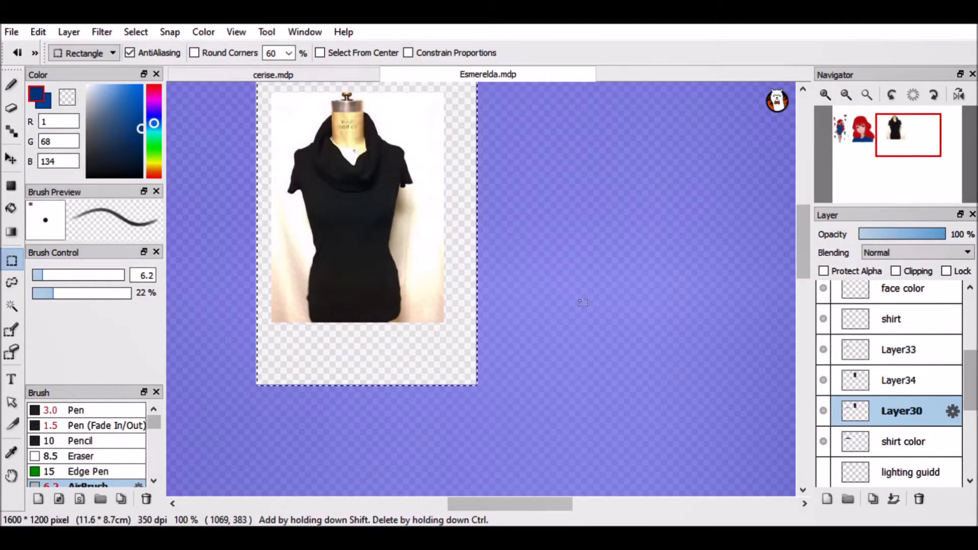
key(ctrl+d)
scroll(892, 382, up, 3)
click(897, 291)
click(861, 127)
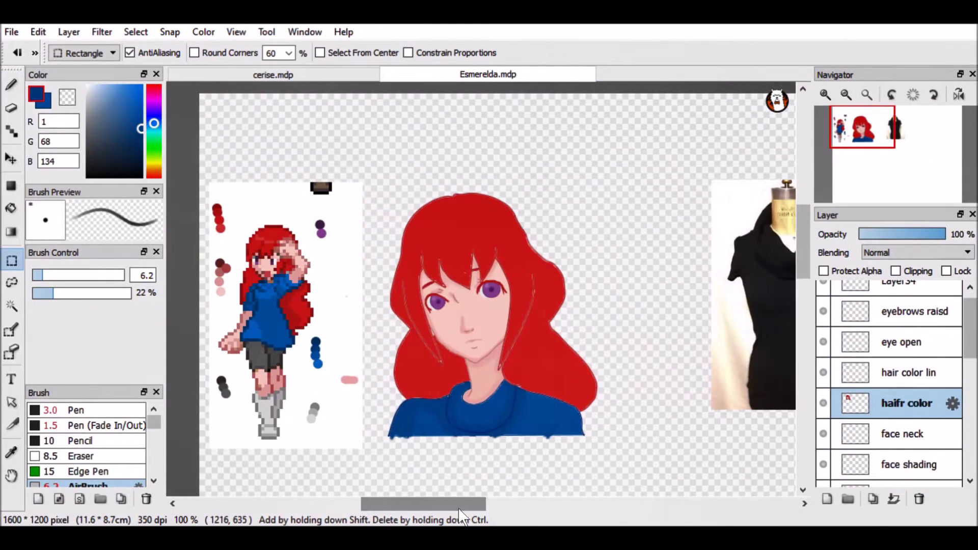
scroll(892, 382, down, 2)
scroll(892, 382, down, 3)
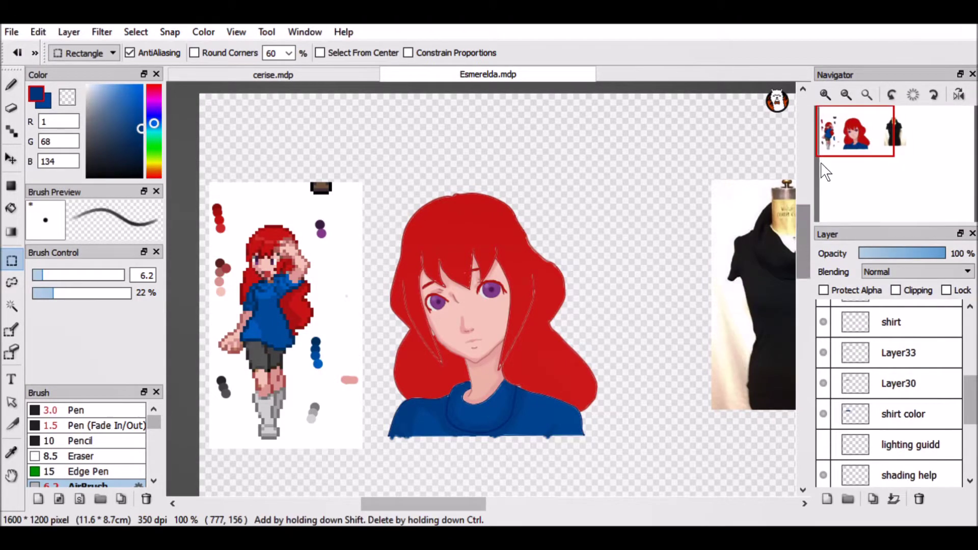
Check the shirt shading up close against the whole figure, and merge Layer33 down into Layer30
scroll(469, 448, up, 3)
key(b)
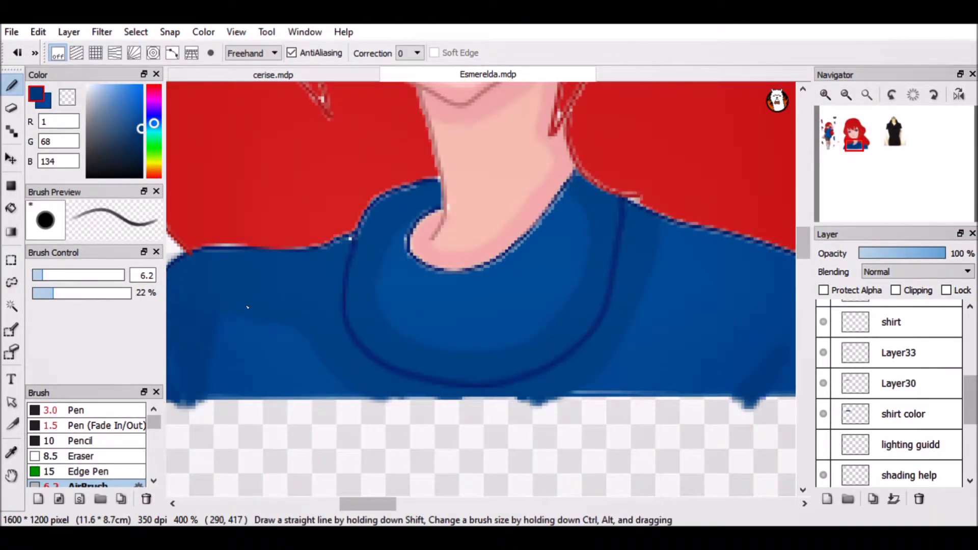
click(846, 95)
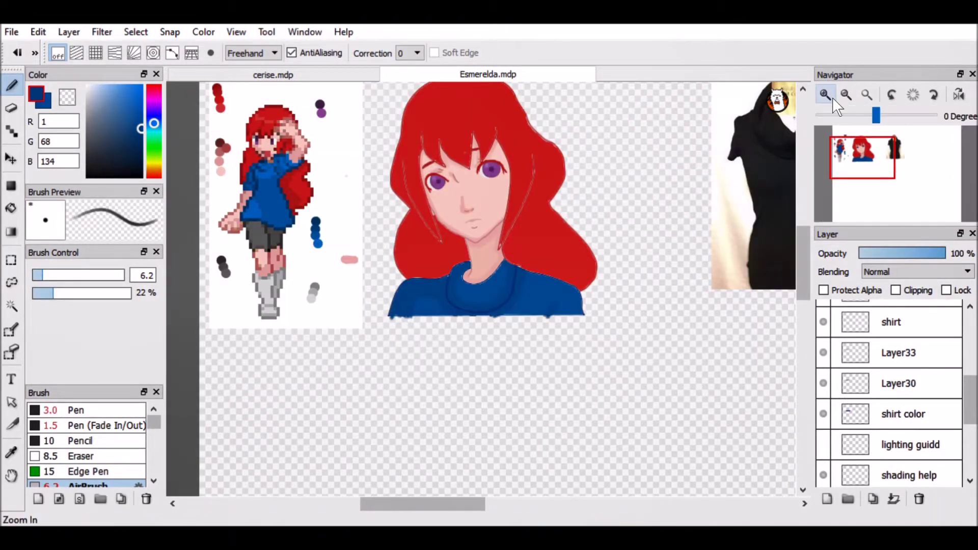
scroll(591, 341, up, 3)
drag(413, 509, 402, 510)
click(832, 376)
key(ctrl+e)
Airbrush a fold shadow from below the collar to the shirt's lower edge on a new layer, redoing the stroke once
key(ctrl+shift+n)
drag(607, 300, 618, 401)
key(ctrl+z)
drag(606, 303, 623, 394)
click(846, 95)
click(825, 95)
click(848, 96)
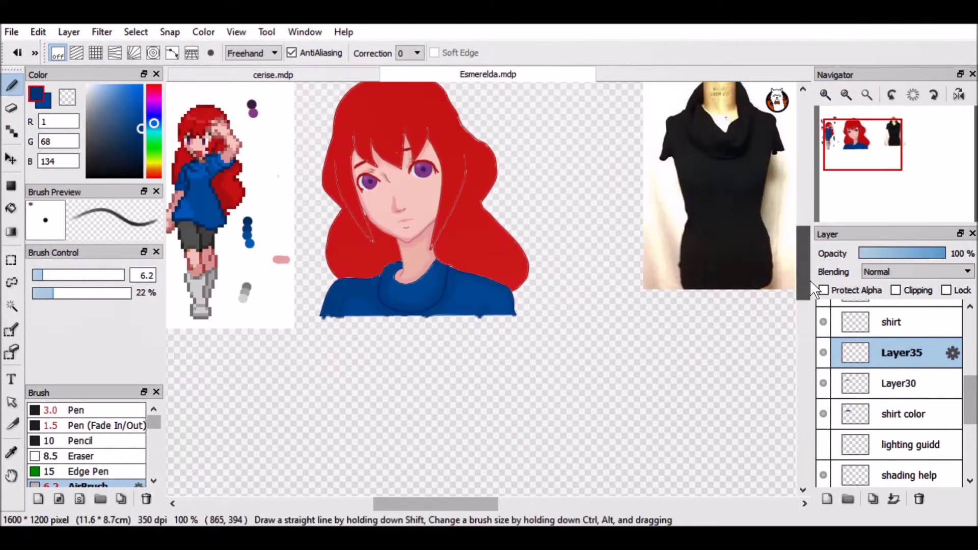
Merge Layer35 into Layer30, compare the shirt with and without its shading, and merge Layer30 into the shirt color layer
key(ctrl+e)
click(824, 384)
click(824, 384)
scroll(832, 350, up, 5)
scroll(831, 350, down, 5)
key(ctrl+e)
scroll(843, 413, up, 2)
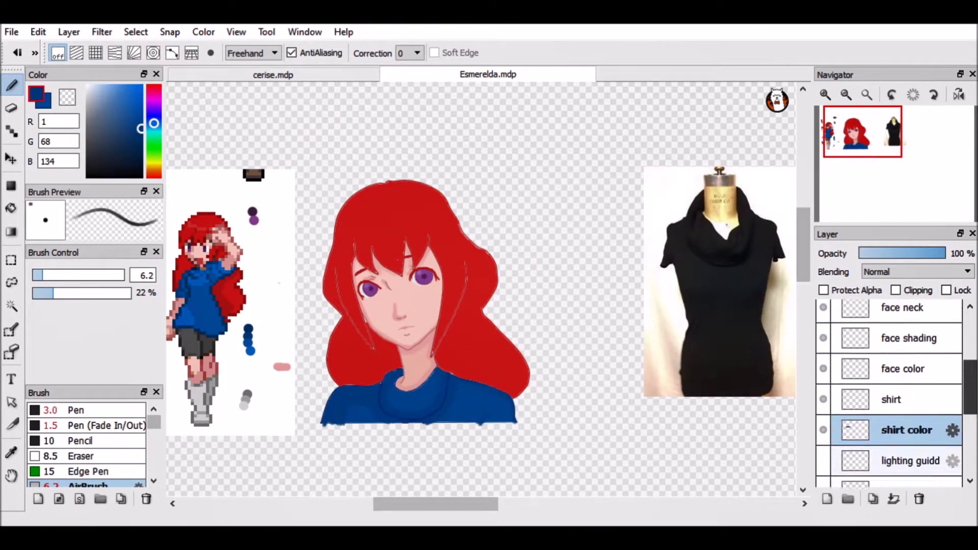
Add a new layer directly above the haifr color layer
scroll(423, 278, up, 3)
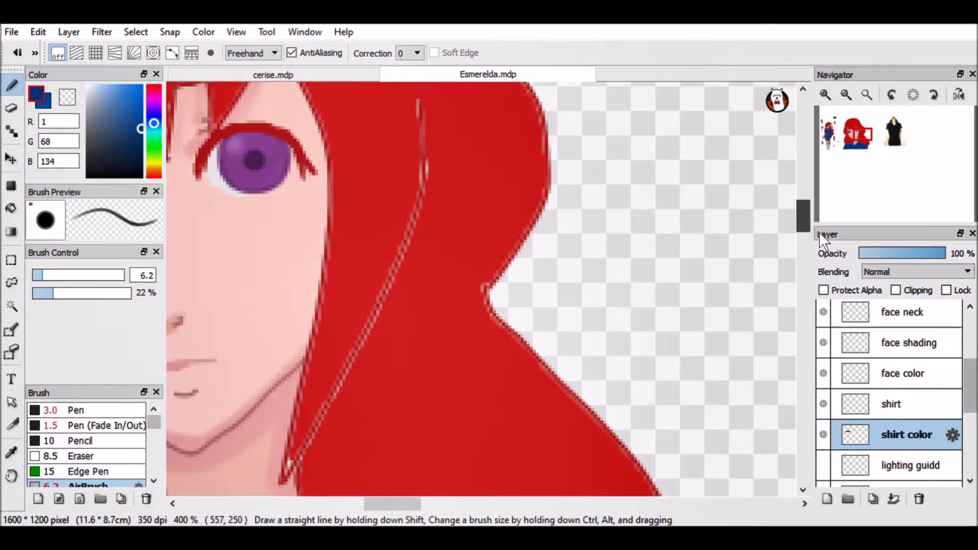
scroll(423, 277, down, 3)
scroll(423, 278, down, 3)
scroll(975, 358, up, 3)
click(827, 499)
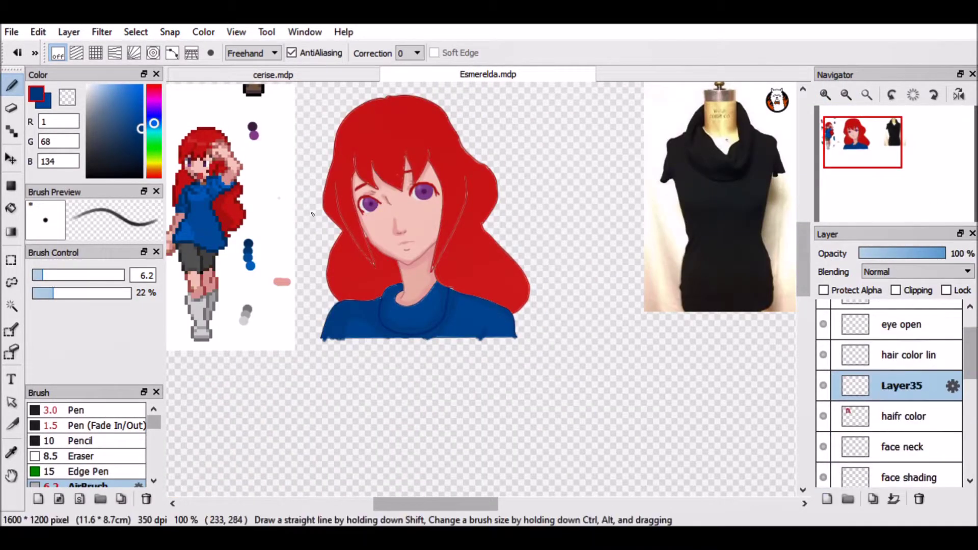
Sample reds from the reference figure's hair and swatches, and set the drawing colour to RGB 201, 29, 29
alt+click(489, 240)
click(826, 95)
click(861, 94)
click(861, 94)
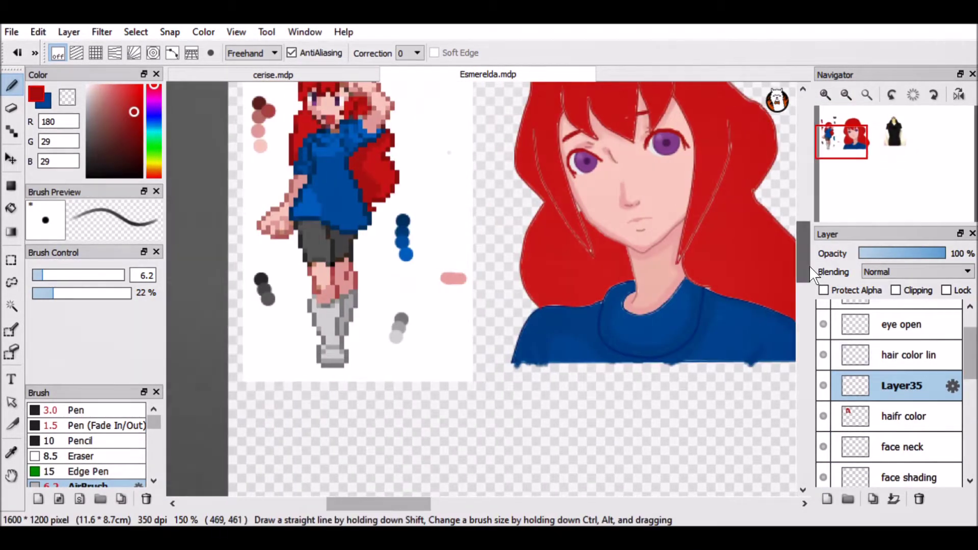
alt+click(305, 329)
alt+click(305, 209)
scroll(603, 317, up, 3)
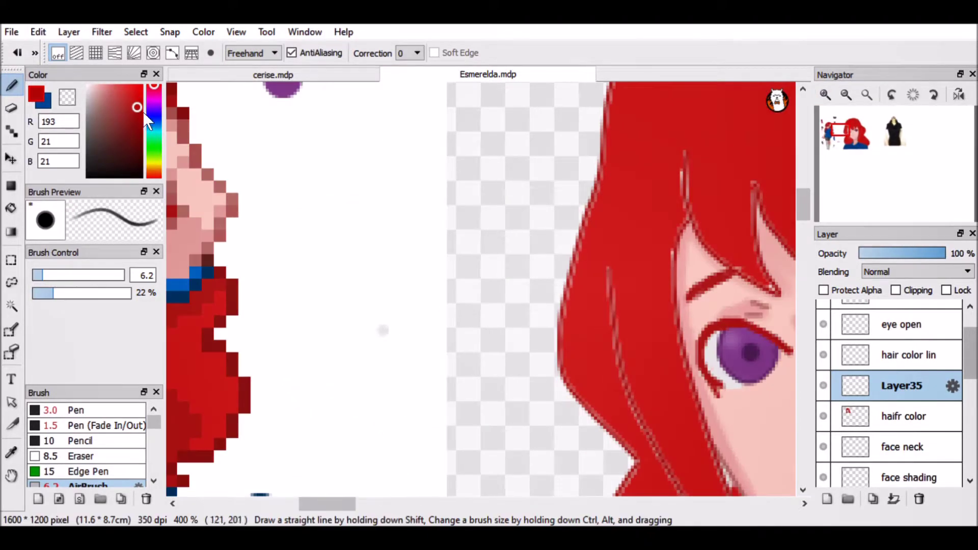
scroll(636, 265, down, 4)
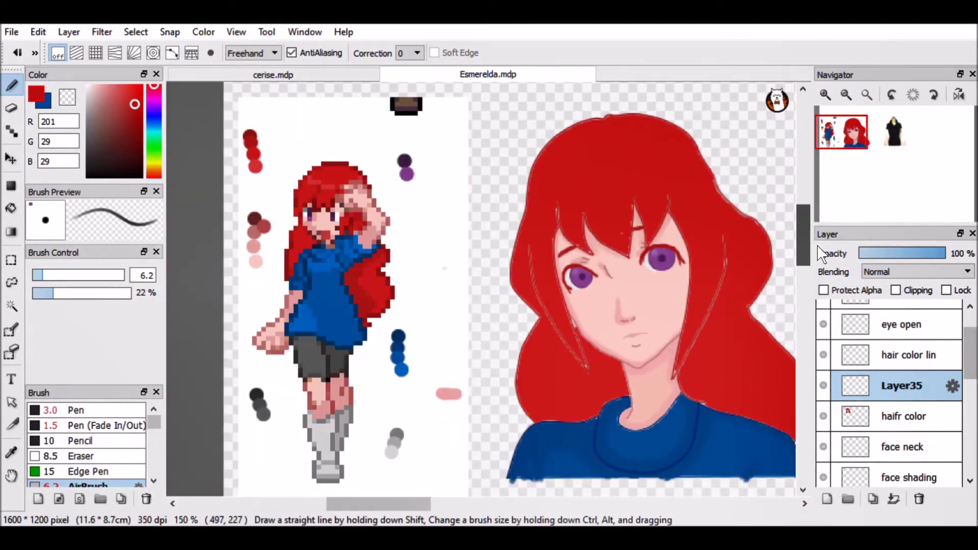
Hide the haifr color layer and draw a curved 3-pixel hair shadow line along the blue guide down to the shoulder
click(823, 415)
scroll(561, 255, up, 1)
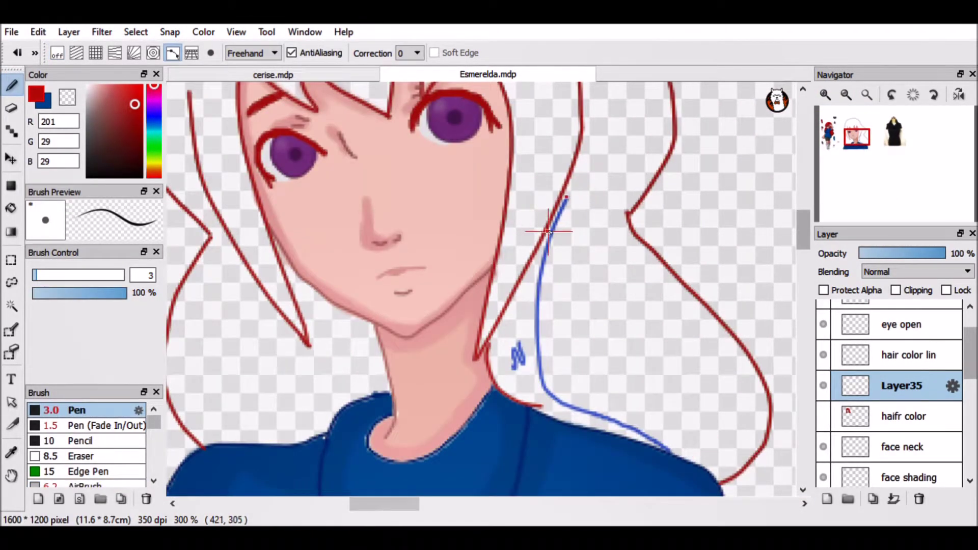
double_click(709, 460)
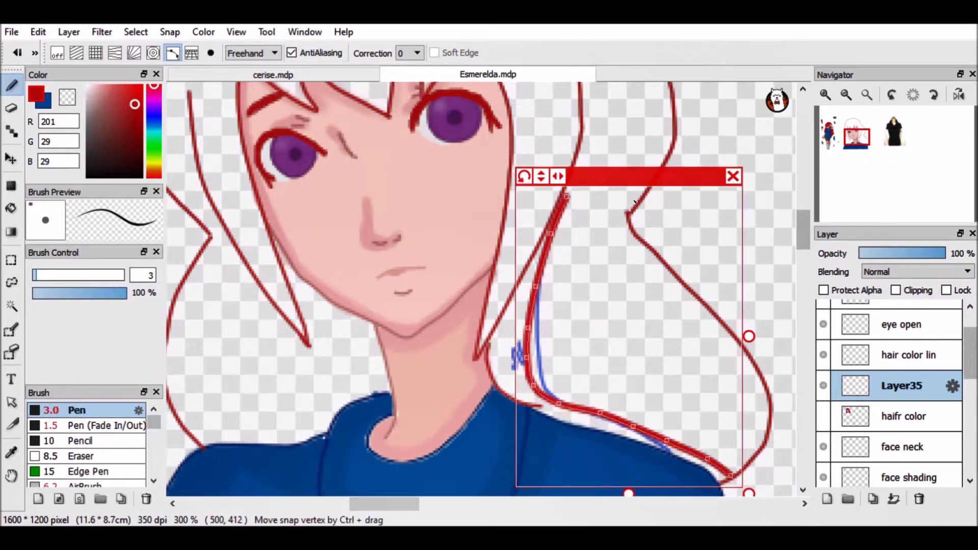
Extend the hair shadow curve upward along the side strand to the strand's tip beside the face
scroll(622, 278, up, 3)
click(565, 314)
click(578, 294)
click(589, 246)
double_click(589, 201)
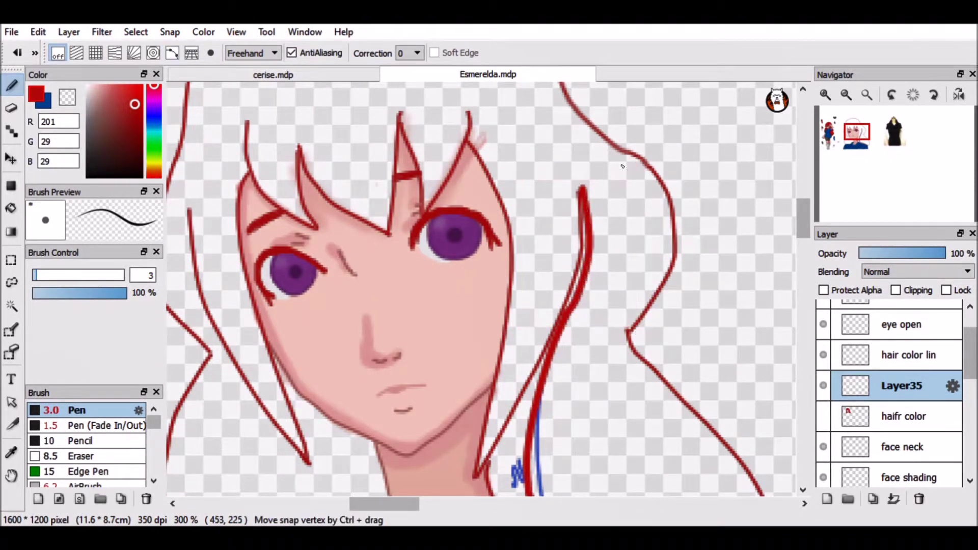
Turn off the curve snap and fill the hair shadow area between the side strand, neck and shoulder
click(58, 53)
mouse_move(970, 351)
mouse_down()
mouse_move(971, 388)
mouse_move(974, 357)
mouse_up()
scroll(972, 357, down, 2)
scroll(662, 285, down, 3)
key(g)
click(541, 292)
Paint over the leftover gaps in the hair shadow along the neck, shoulder and side strand with the 3-pixel pen
key(b)
drag(554, 190, 505, 325)
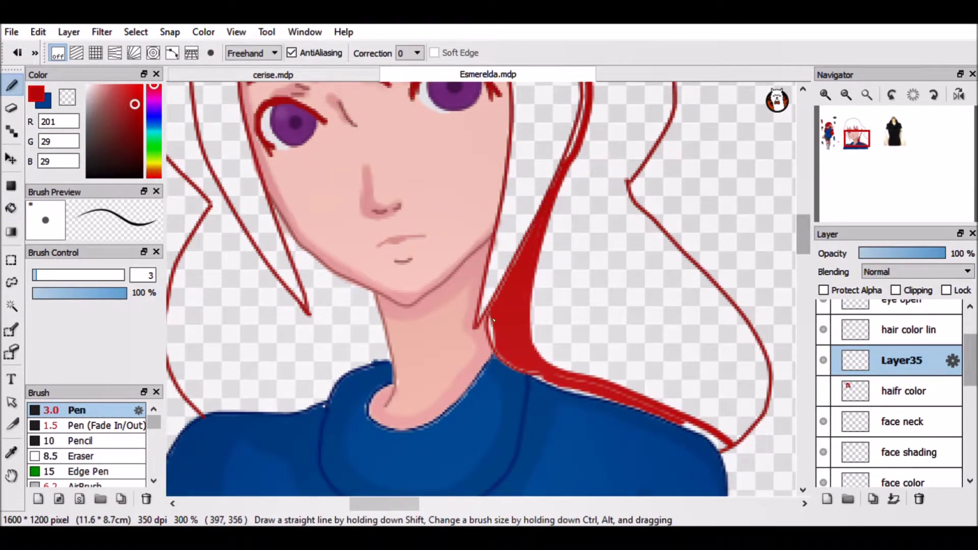
key(ctrl+z)
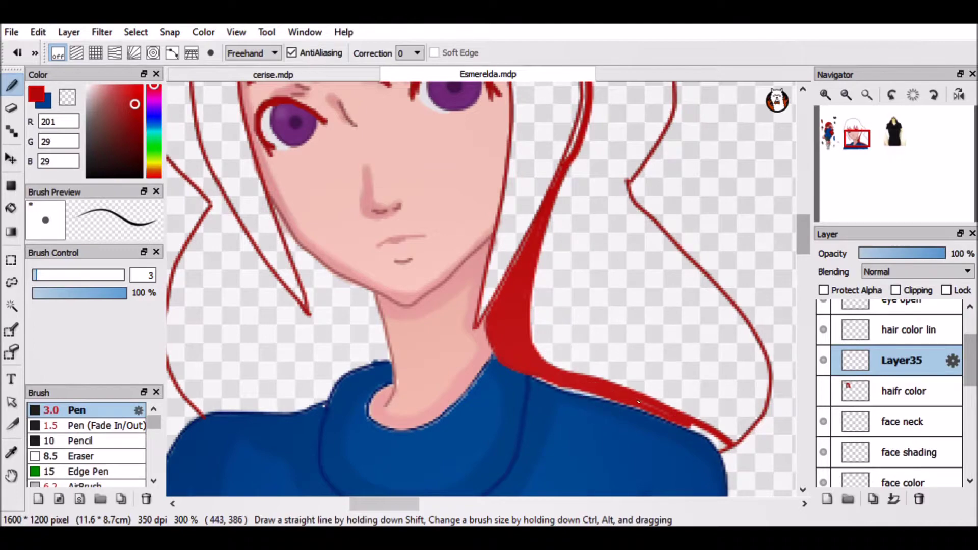
key(ctrl+z)
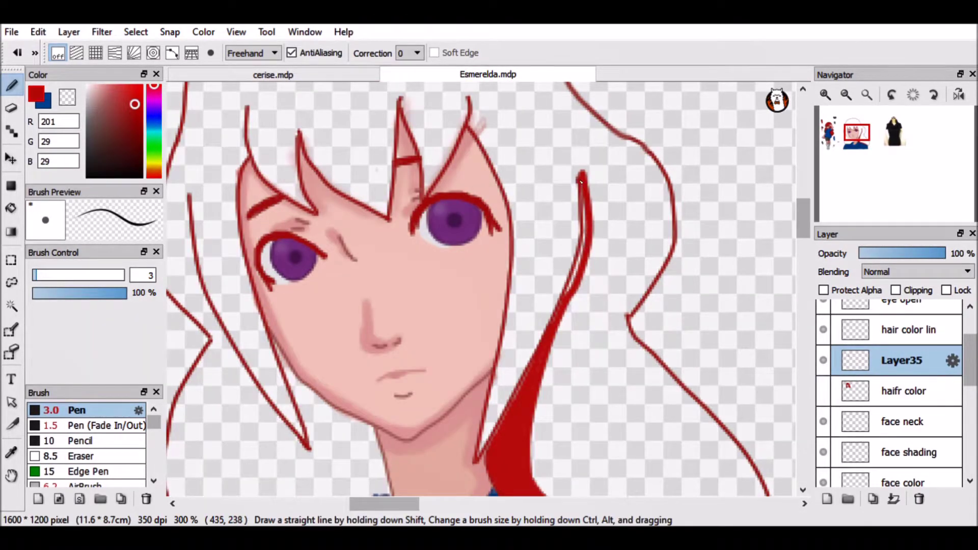
drag(581, 181, 551, 332)
scroll(461, 367, left, 3)
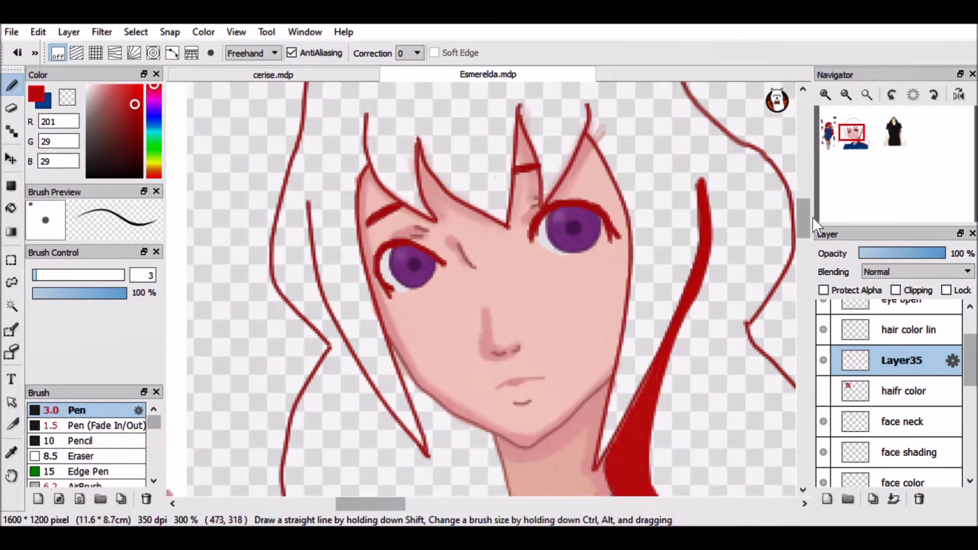
Draw a curved 3-pixel hair shadow line with curve snap from the shoulder beside the reference figure along the collar and neck to the side strand
scroll(461, 367, down, 4)
click(173, 52)
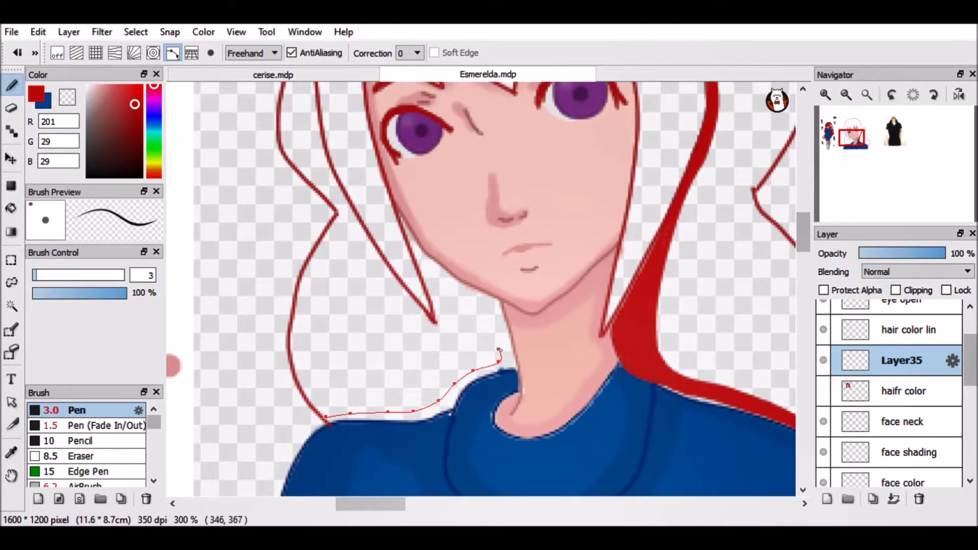
double_click(436, 275)
drag(435, 275, 326, 419)
click(502, 243)
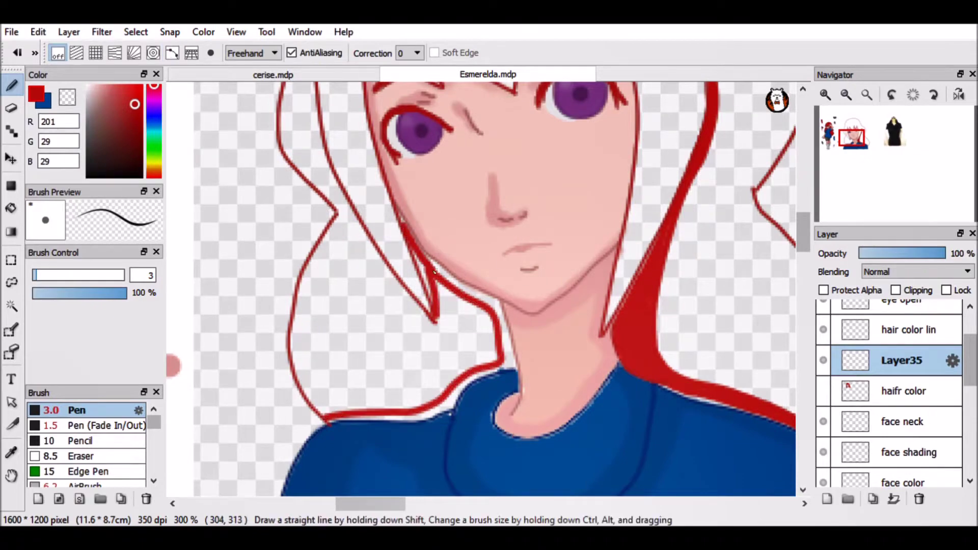
Fill the small hair shadow areas between the side strand, jaw and neck, touching up with the 3-pixel pen
key(g)
click(491, 305)
click(11, 84)
drag(427, 265, 432, 311)
key(ctrl+plus)
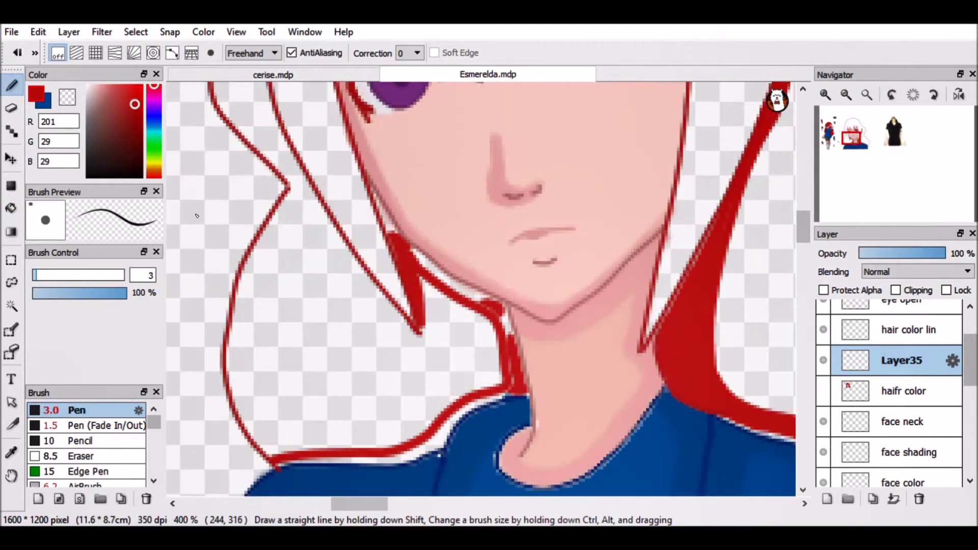
Move the hair shadow layer below shirt color and paint over its gaps along the jaw and neck with the 3.4-pixel pen
key(bracketleft)
mouse_move(902, 360)
mouse_down()
mouse_move(902, 469)
mouse_move(902, 423)
mouse_up()
click(35, 275)
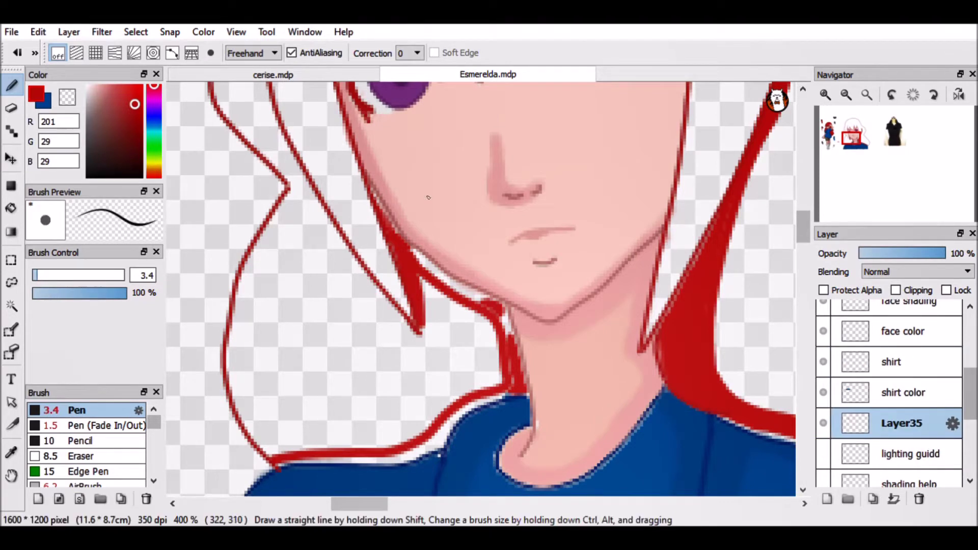
drag(366, 188, 427, 269)
drag(486, 304, 427, 269)
drag(499, 303, 527, 398)
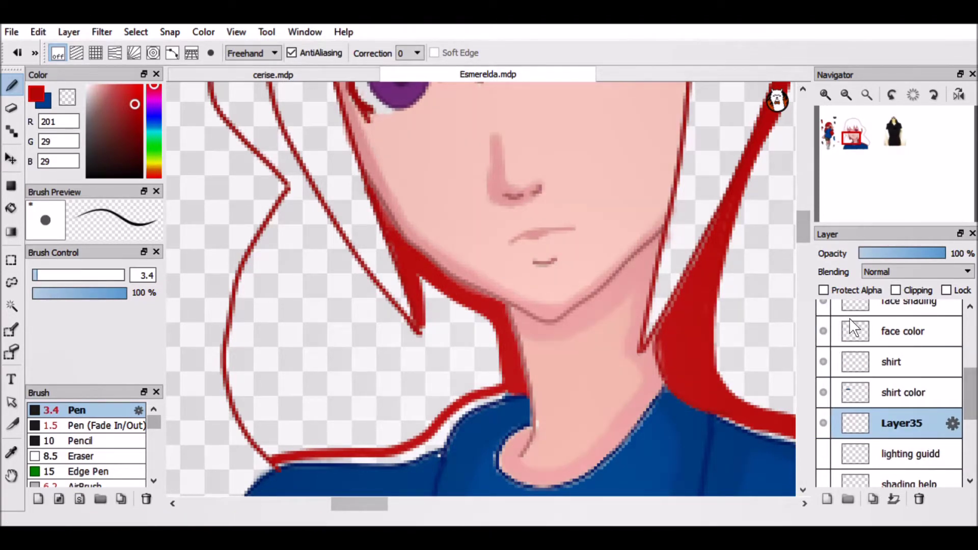
Paint over the gap between the hair shadow and the shirt along the shoulder up to the collar on Layer35
click(862, 308)
key(e)
key(ctrl+z)
click(902, 423)
key(b)
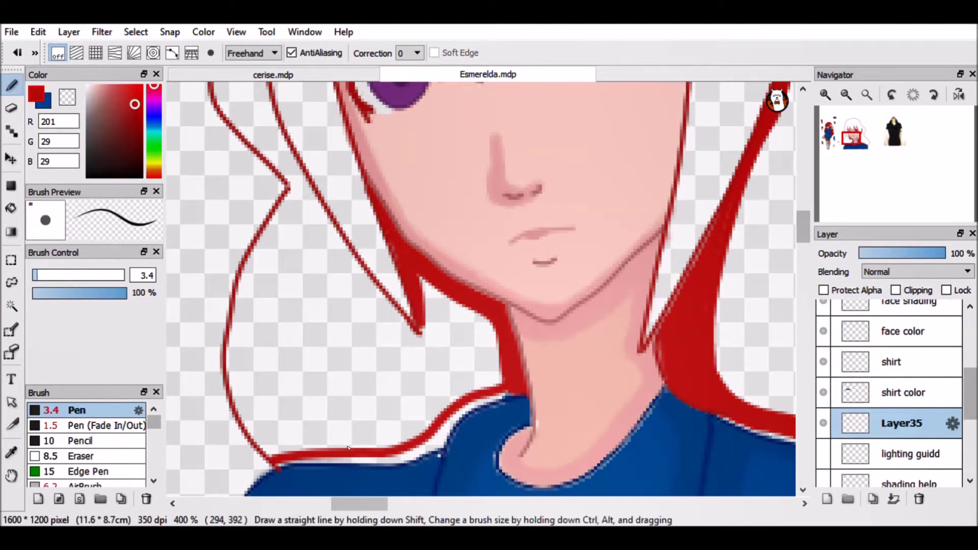
mouse_move(283, 465)
mouse_down()
mouse_move(405, 457)
mouse_move(499, 398)
mouse_up()
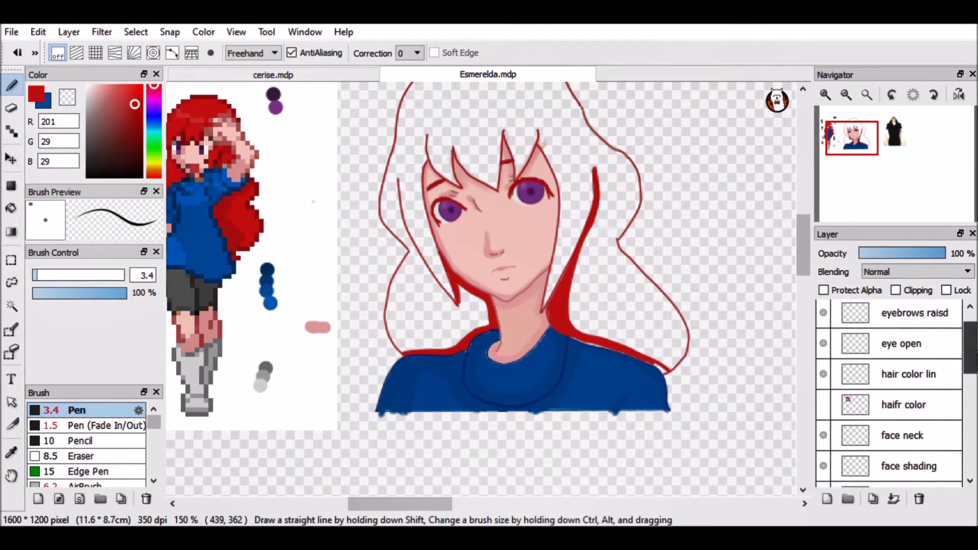
Try a copy of the hair color layer beneath the shadow layer, delete it, and return the shadow layer to just under hair color lin
scroll(965, 482, down, 4)
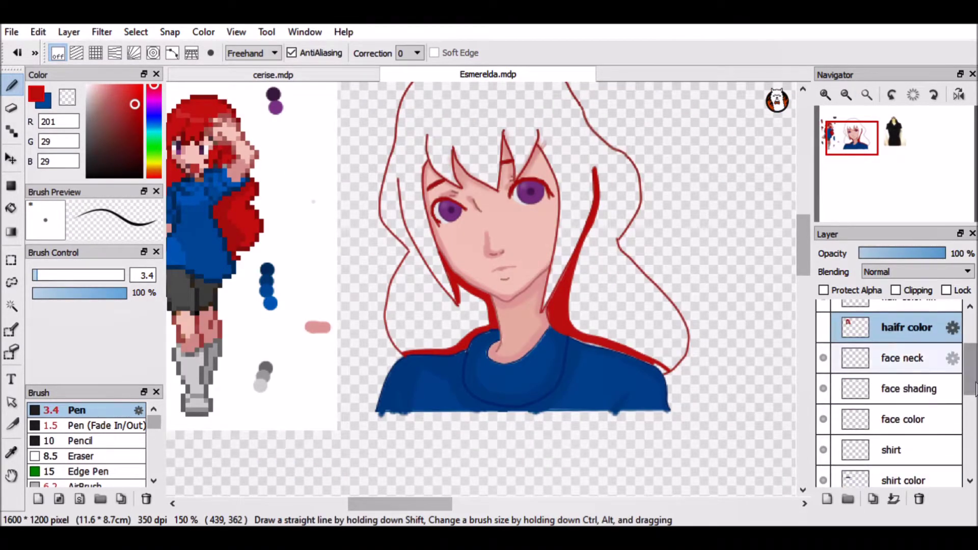
scroll(965, 481, up, 5)
scroll(964, 482, down, 4)
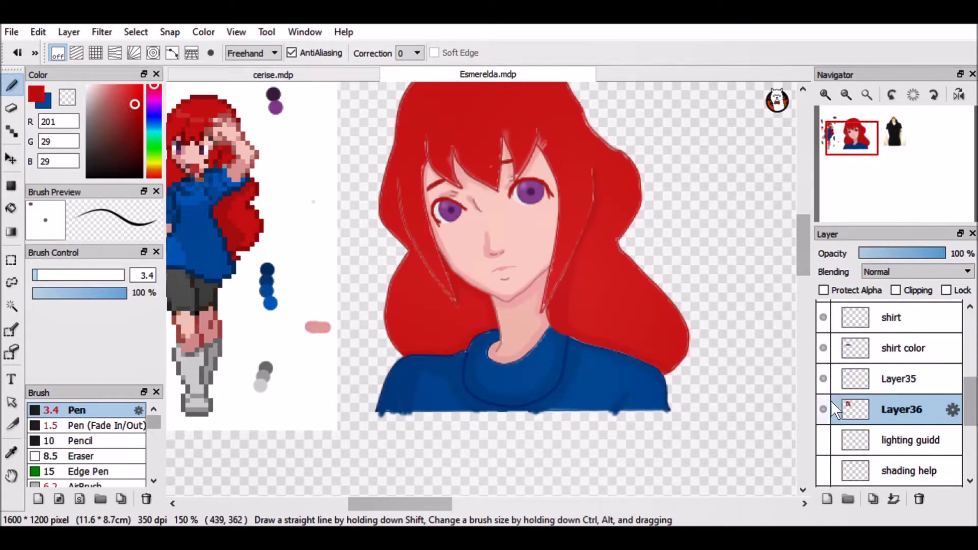
click(825, 95)
click(826, 95)
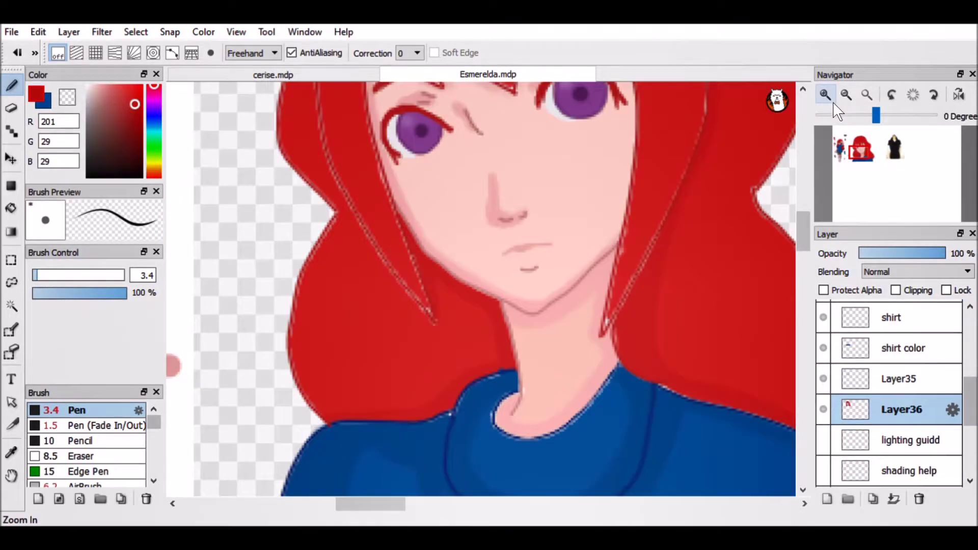
click(920, 500)
scroll(915, 448, up, 3)
mouse_move(914, 449)
mouse_down()
mouse_move(896, 312)
mouse_move(897, 380)
mouse_up()
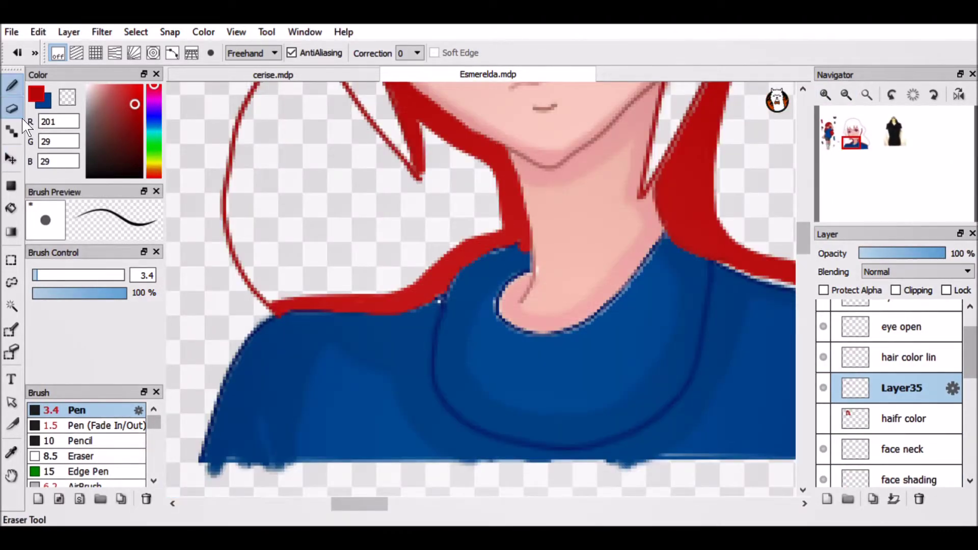
Try the eraser on the shadow's shoulder edge and a copy of the shirt color layer above the shadow, and undo these changes
click(11, 108)
drag(368, 337, 390, 326)
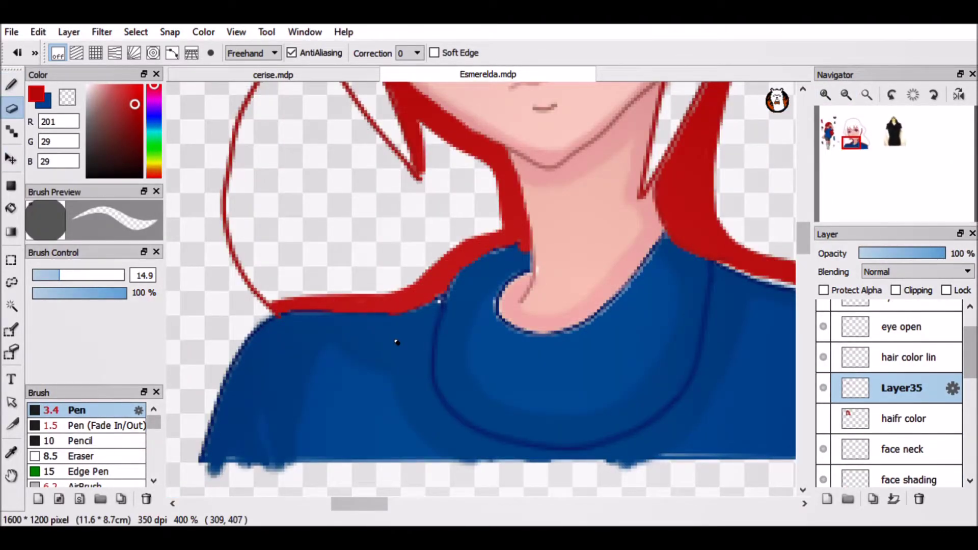
scroll(912, 387, up, 2)
scroll(912, 402, down, 4)
click(912, 416)
scroll(917, 403, up, 3)
click(919, 390)
key(ctrl+shift+n)
key(ctrl+z)
key(ctrl+z)
key(ctrl+z)
key(ctrl+z)
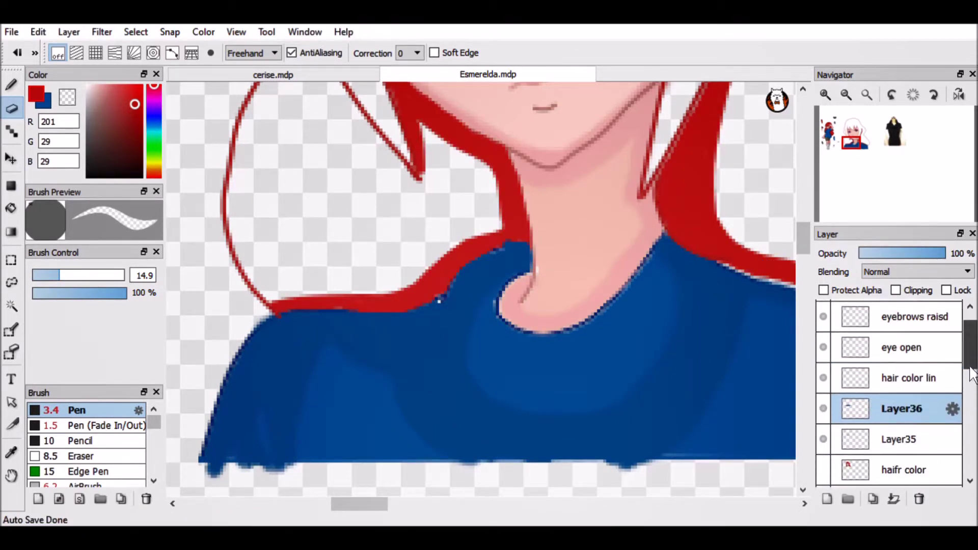
Put the hair shadow layer back below shirt color and close its gap along the other shoulder with the 3.4-pixel pen
key(ctrl+y)
drag(735, 367, 484, 317)
key(b)
drag(332, 209, 585, 298)
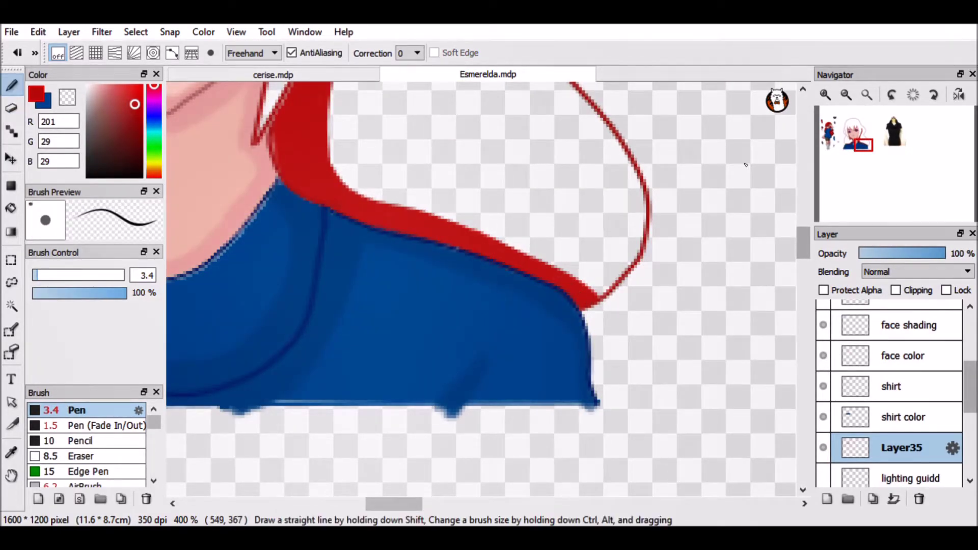
Place a visible copy of the hair color layer directly beneath the hair shadow layer
click(847, 95)
scroll(809, 246, up, 2)
drag(407, 519, 387, 519)
click(826, 95)
scroll(889, 392, down, 3)
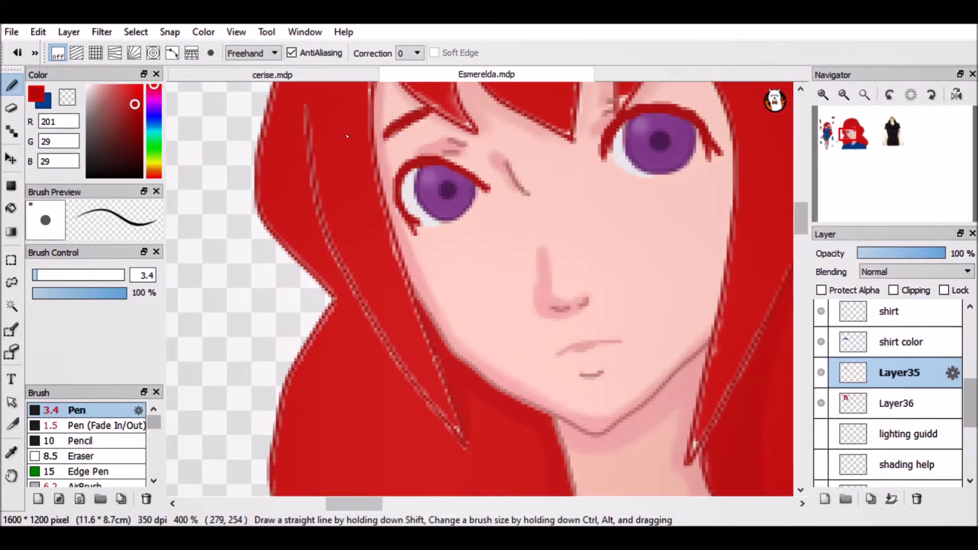
Draw a curved 3.4-pixel shadow along the outer edge of the side strand from its tip upward, and turn off the curve snap
click(172, 52)
click(411, 400)
click(438, 428)
click(458, 447)
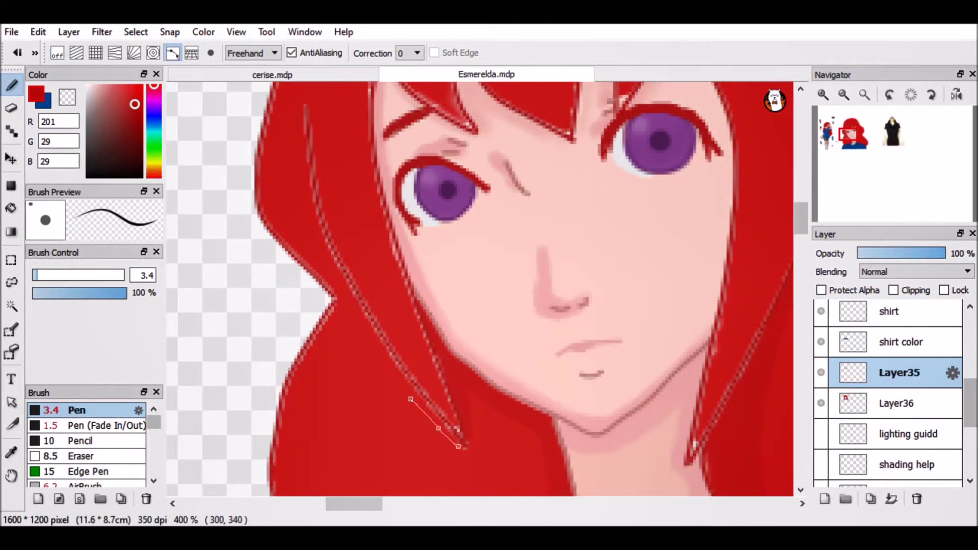
click(57, 53)
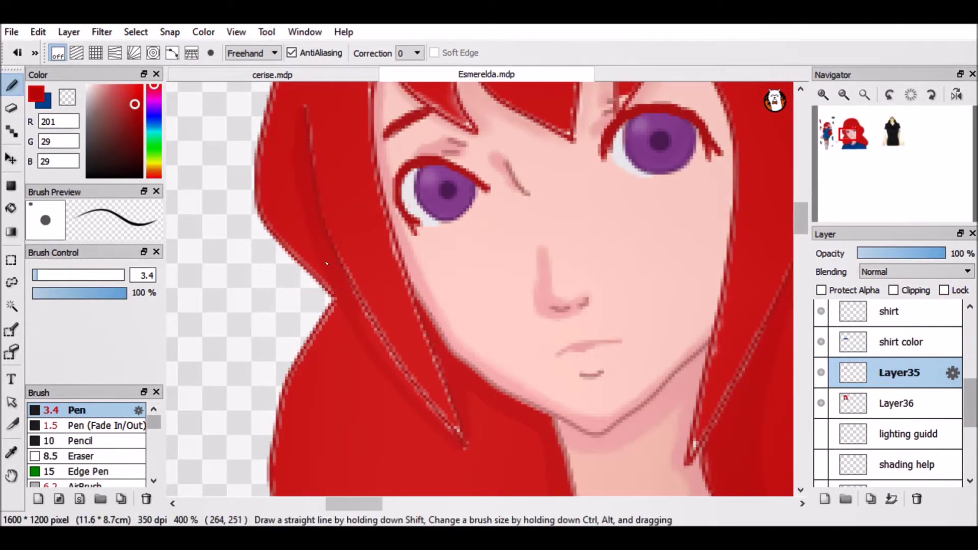
click(865, 95)
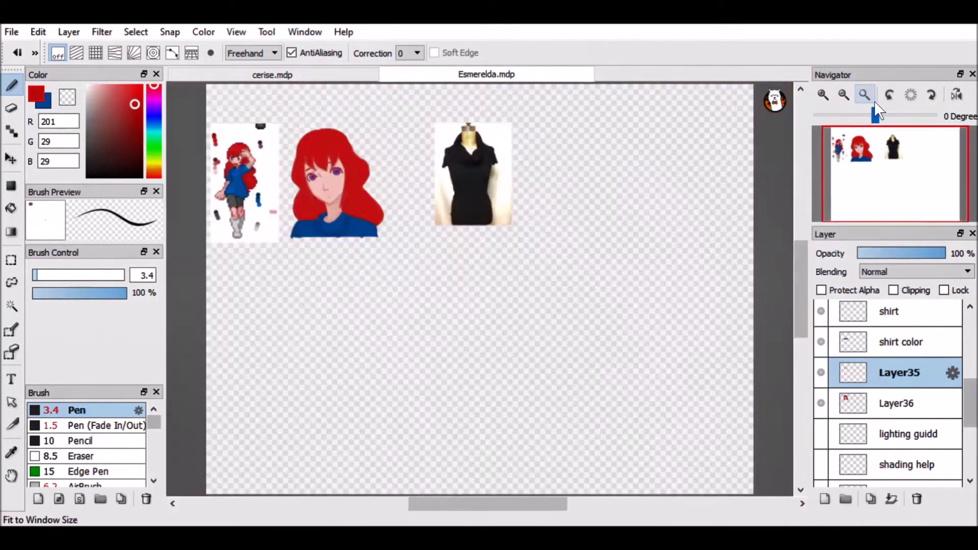
scroll(331, 174, up, 3)
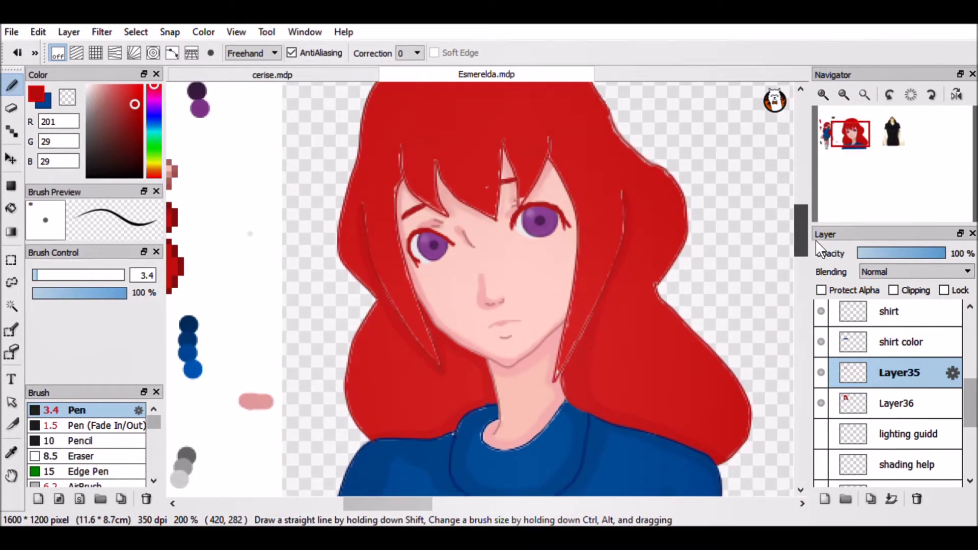
Show the lighting guide and sketch light red (224, 65, 65) hair highlights over its marks with the 1.5-pixel Pen (Fade In/Out)
scroll(498, 380, up, 2)
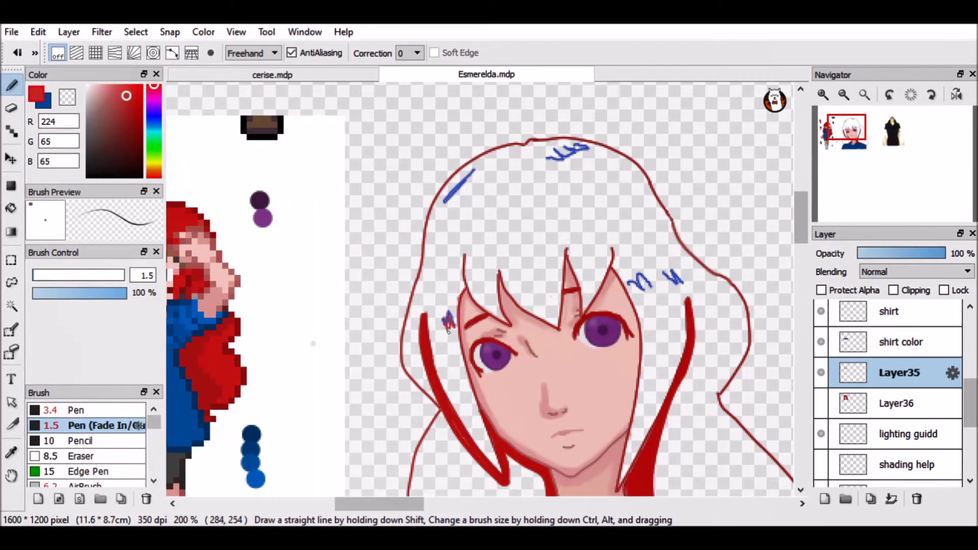
scroll(448, 331, up, 1)
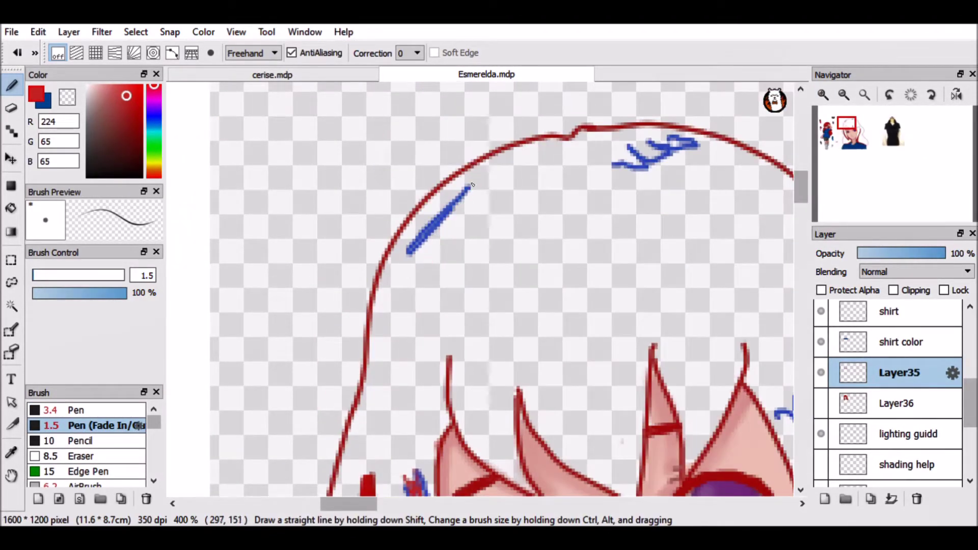
drag(472, 185, 408, 252)
drag(635, 176, 685, 148)
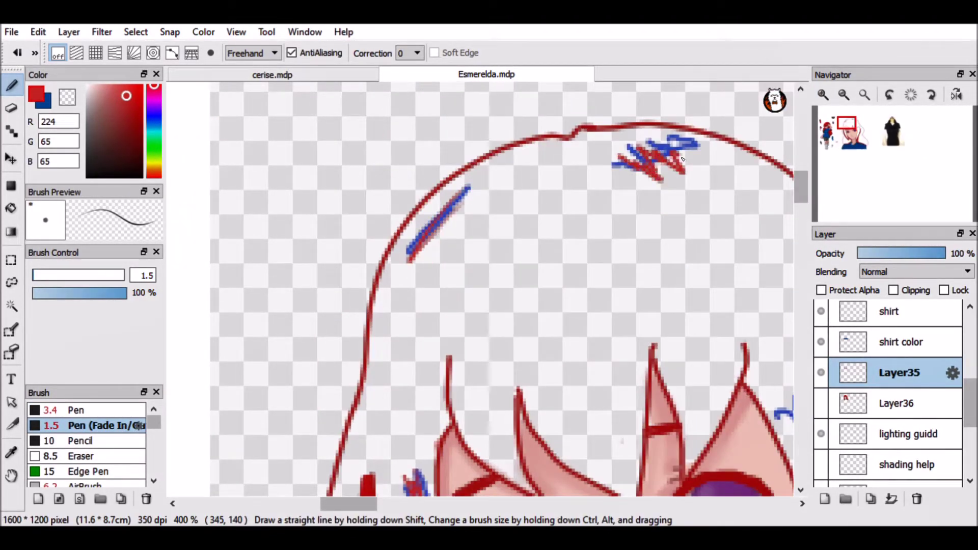
scroll(662, 204, right, 3)
scroll(803, 196, down, 5)
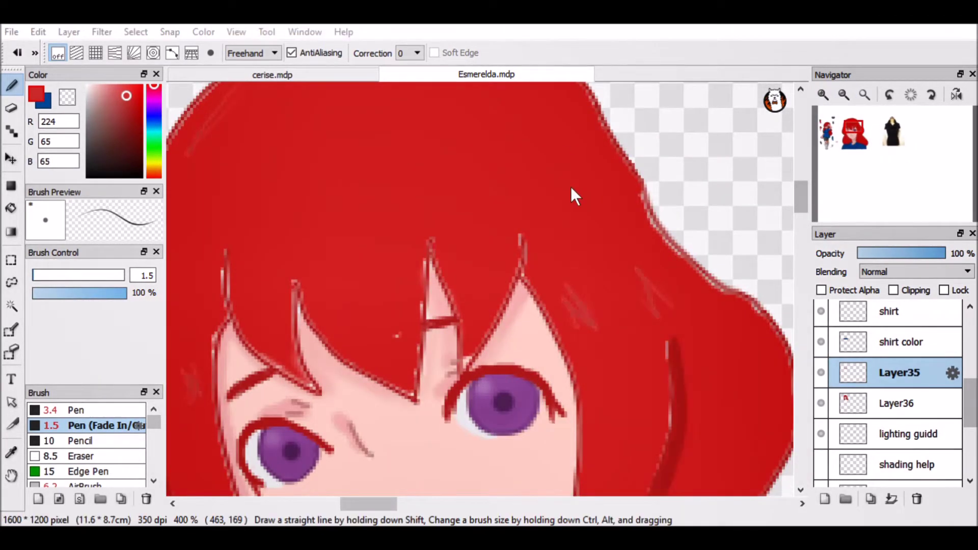
Lasso the upper hair containing the highlights, put them on a new layer above the hair shadow layer, and clear the selection
click(844, 94)
click(11, 283)
mouse_move(238, 336)
mouse_down()
mouse_move(528, 331)
mouse_move(240, 337)
mouse_up()
key(ctrl+shift+n)
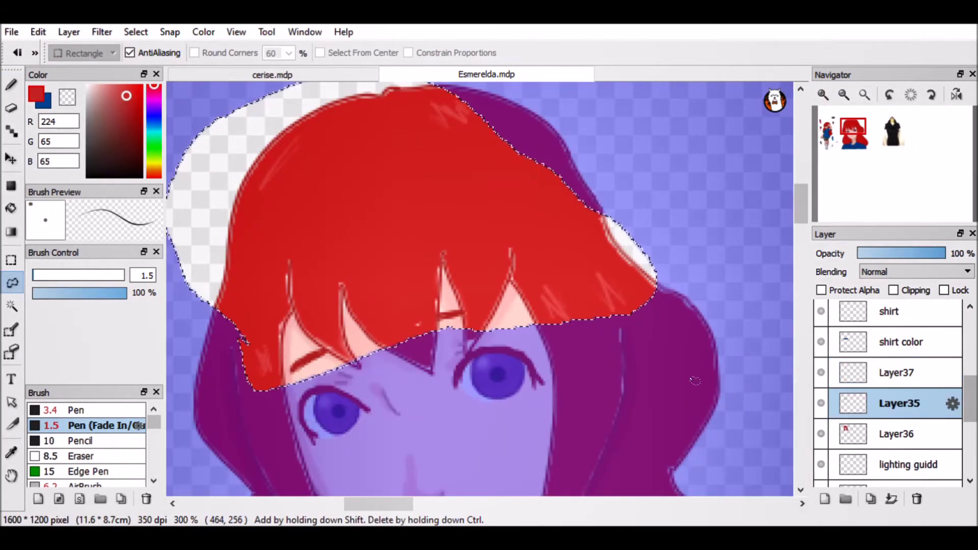
key(ctrl+d)
Set the AirBrush to size 3 and 11% opacity, and sample the softer red (208, 58, 58) from a highlight
click(87, 484)
drag(61, 293, 42, 293)
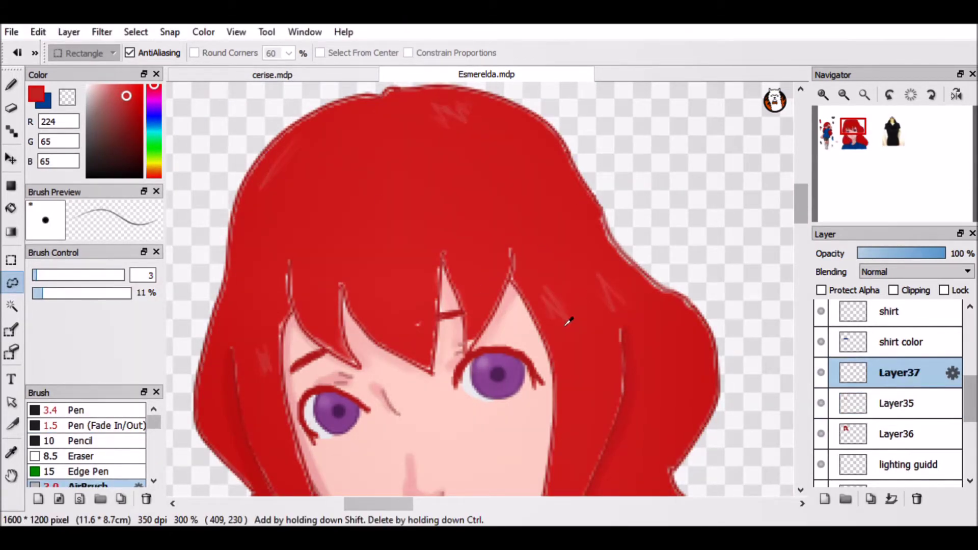
key(b)
alt+click(264, 348)
scroll(481, 308, down, 1)
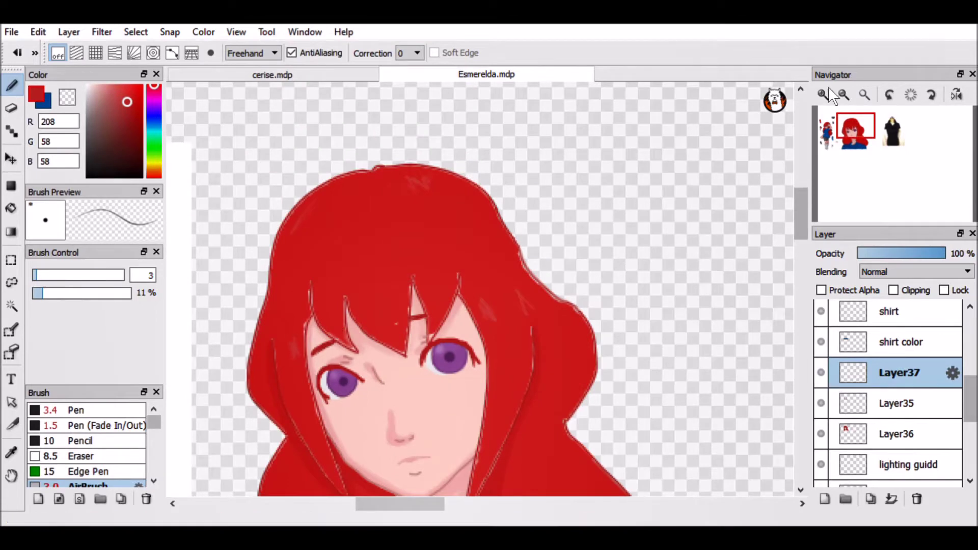
Add a new layer above the highlights and set the AirBrush to size 3.8 and 8% opacity
scroll(481, 308, up, 2)
key(ctrl+shift+n)
click(48, 281)
drag(51, 293, 38, 293)
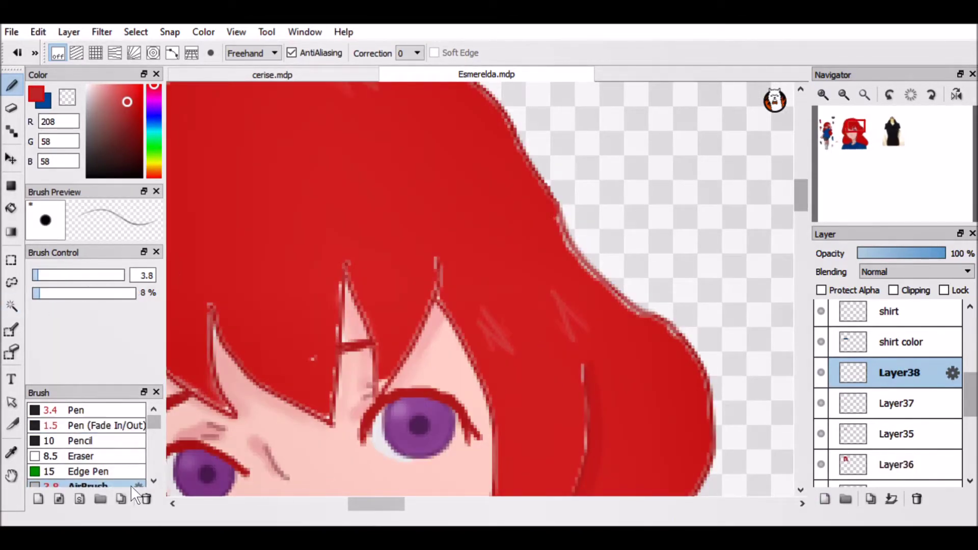
scroll(562, 363, down, 1)
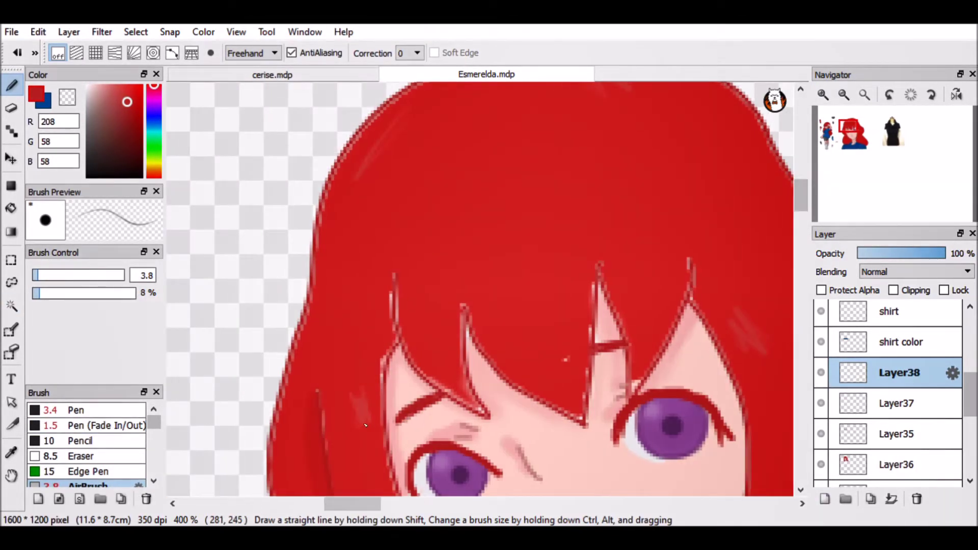
scroll(411, 233, up, 1)
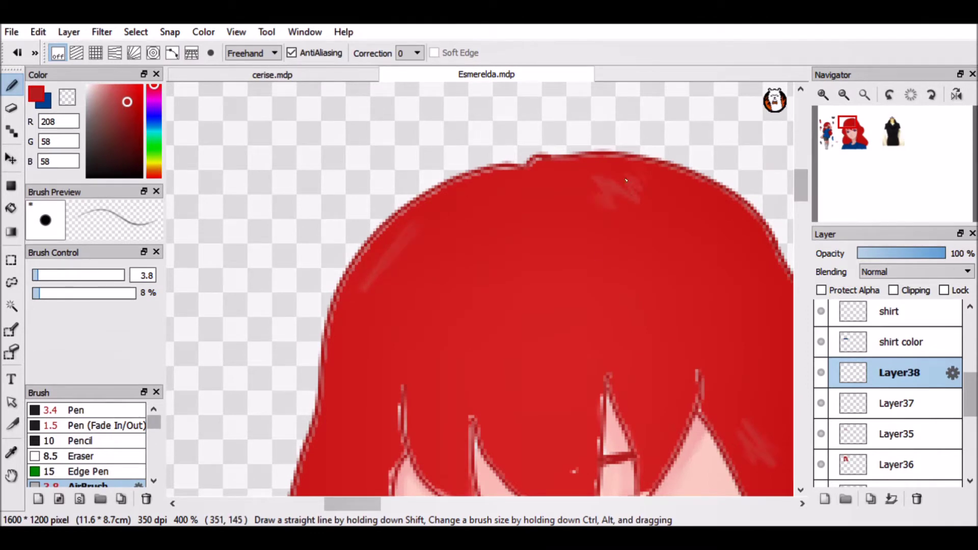
Delete the extra layer and soften the highlights at the crown and sides into the hair with the 3.8-pixel AirBrush
click(844, 94)
click(917, 499)
click(824, 94)
click(823, 95)
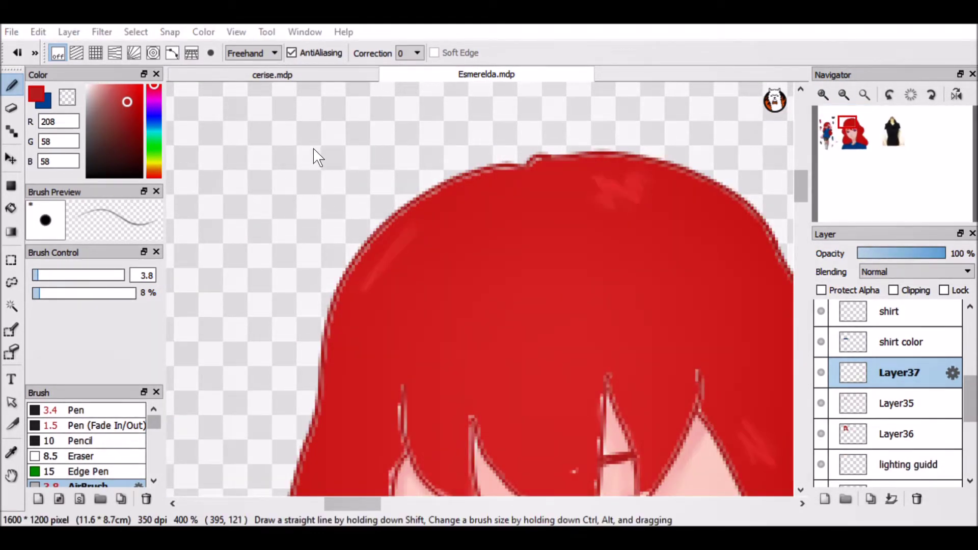
click(844, 94)
scroll(808, 213, down, 3)
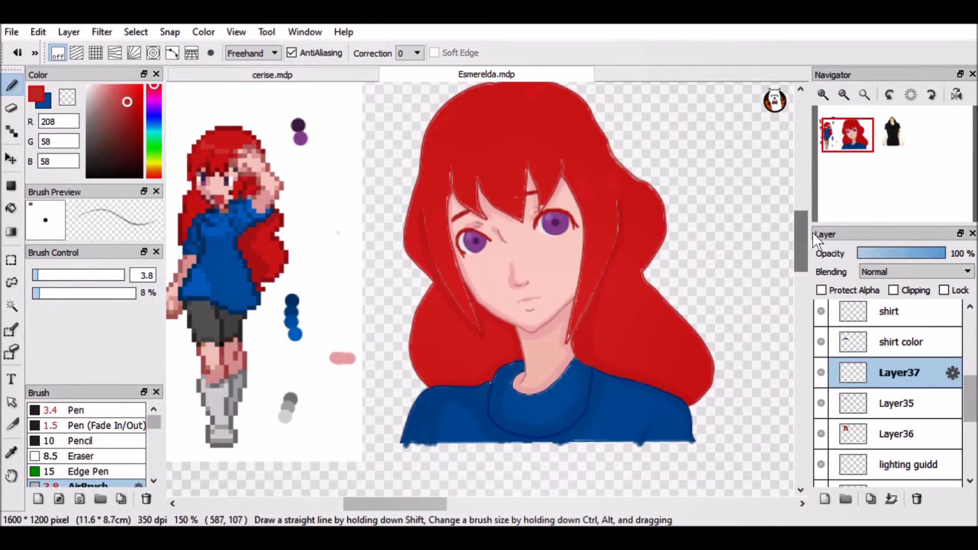
scroll(301, 177, up, 3)
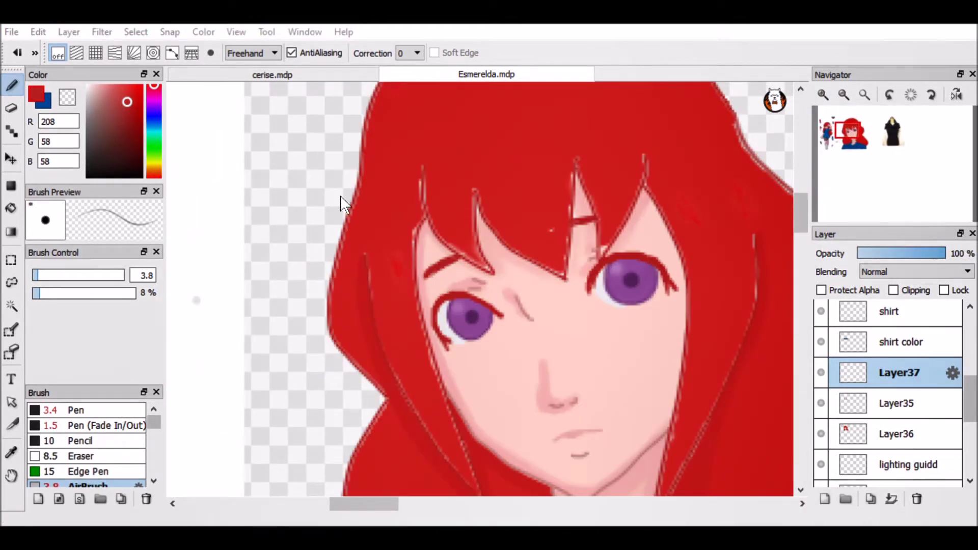
scroll(678, 199, down, 4)
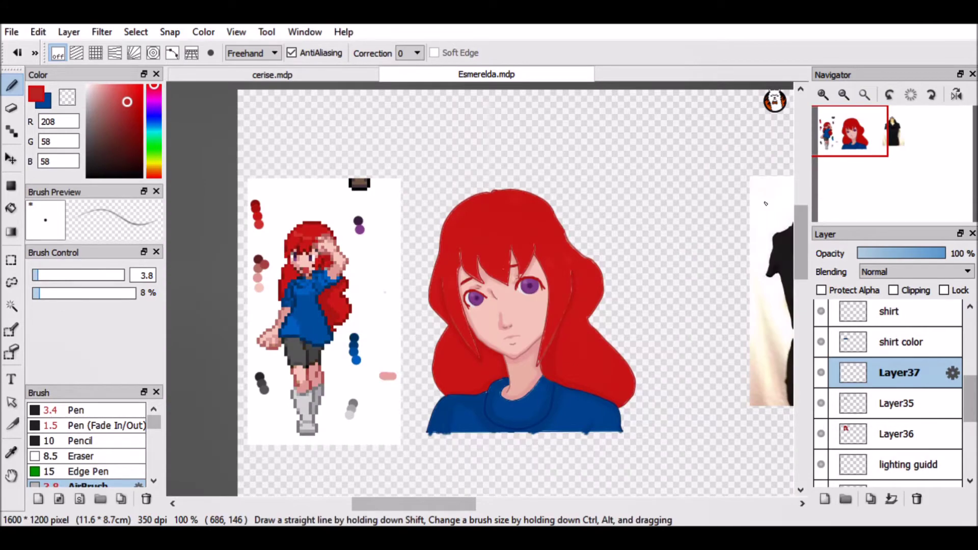
Name the highlight layer hari lght and the shadow layer hair shading, with a new layer between them for airbrushing at size 4.6
click(825, 499)
scroll(480, 214, up, 3)
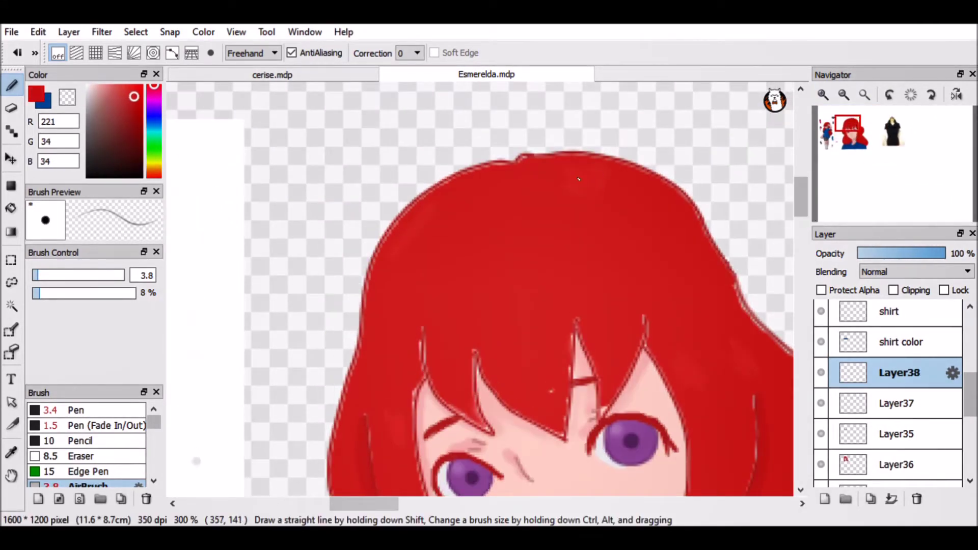
key(ctrl+t)
key(Escape)
key(ctrl+t)
key(Escape)
scroll(488, 202, down, 3)
scroll(488, 202, up, 2)
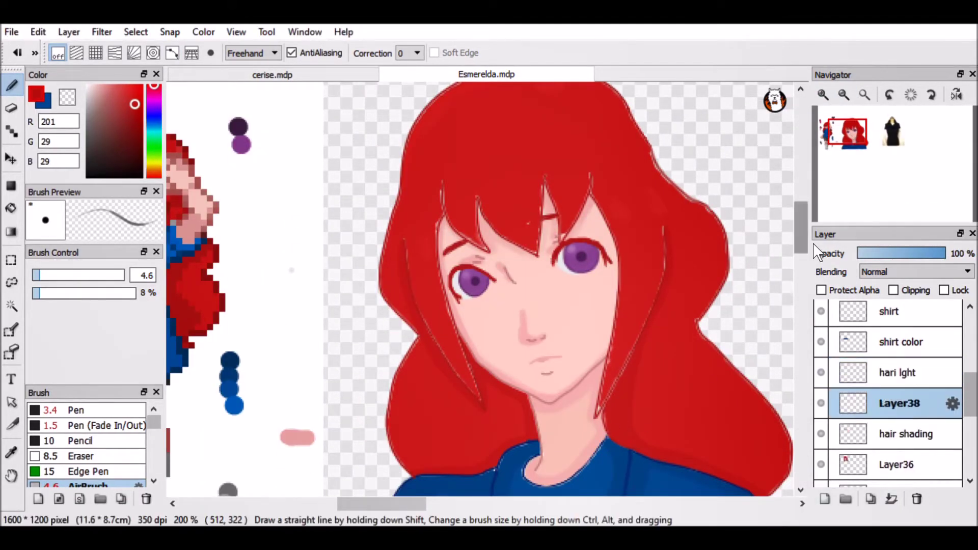
Airbrush along the inner edge of the hair lock on the face's right side, guided by a curve snap from the bangs down
scroll(489, 306, up, 2)
click(172, 53)
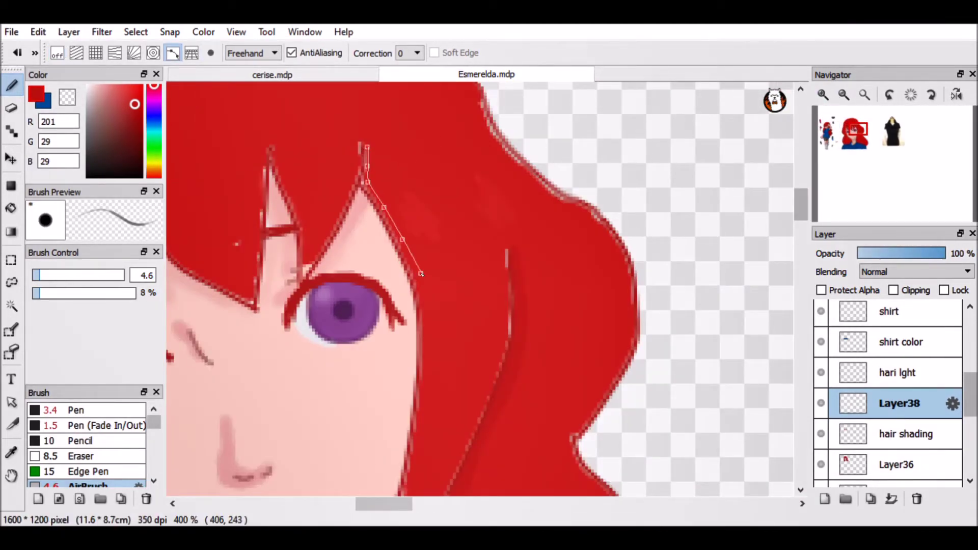
scroll(611, 285, down, 5)
double_click(387, 447)
scroll(490, 285, up, 4)
scroll(402, 469, down, 1)
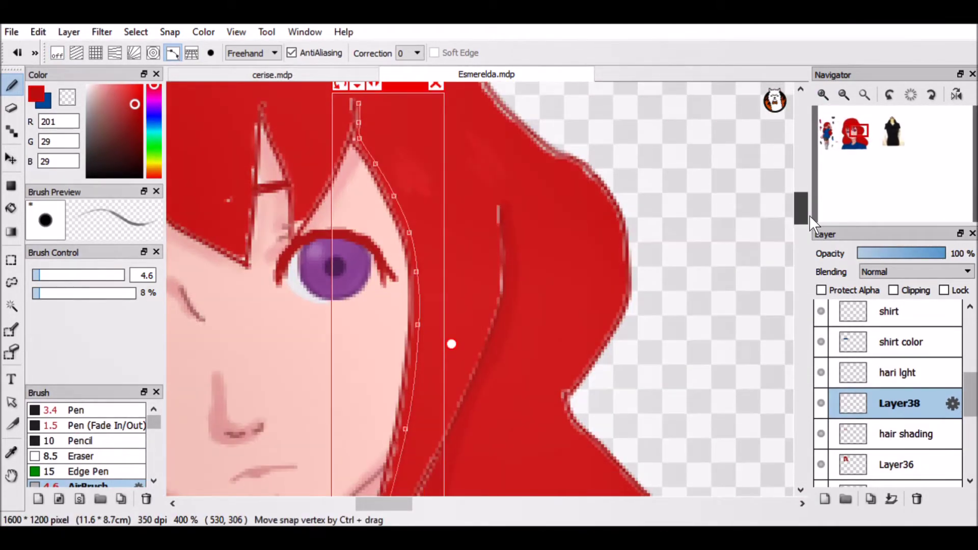
click(843, 95)
click(844, 94)
click(823, 95)
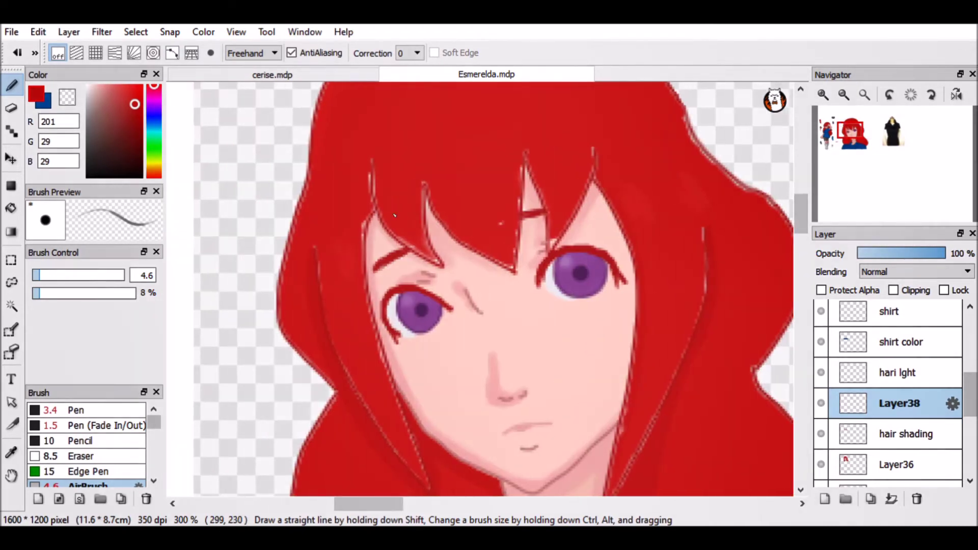
Lay a snap curve down the lock framing the face's left side, airbrush along it, and turn snapping off
click(365, 164)
click(363, 178)
click(365, 206)
double_click(428, 487)
click(439, 144)
scroll(485, 142, up, 1)
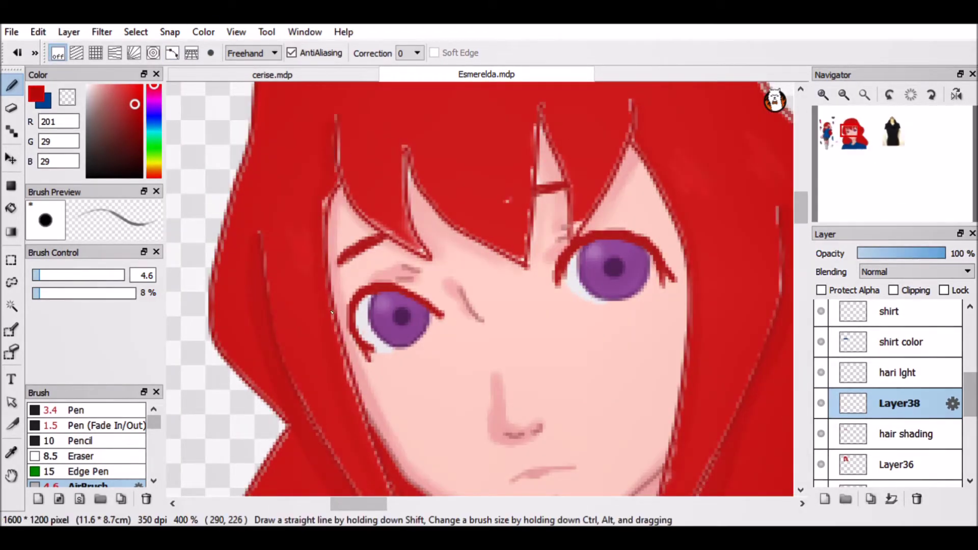
Delete the hidden haifr color layer and add a new layer between hair color lin and face neck
click(844, 95)
click(844, 95)
click(844, 95)
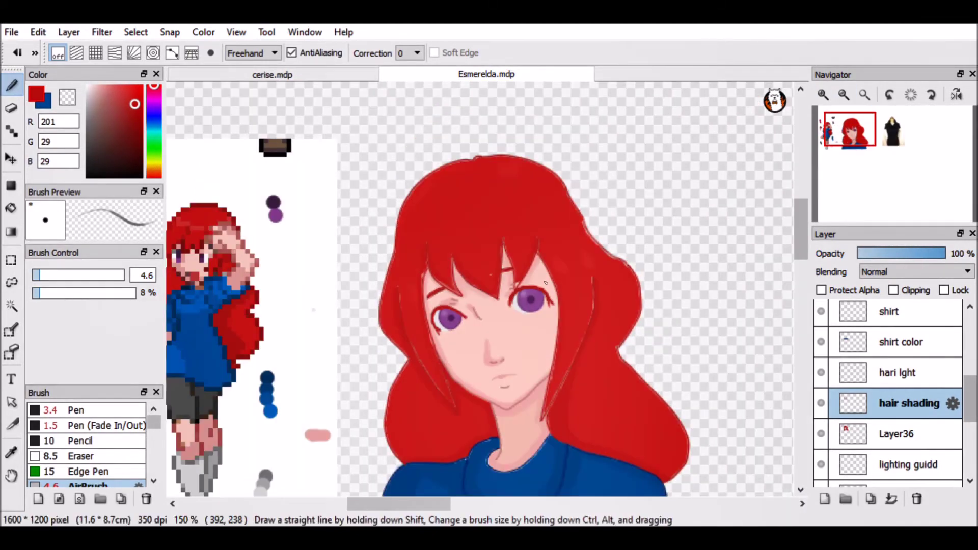
scroll(889, 393, down, 5)
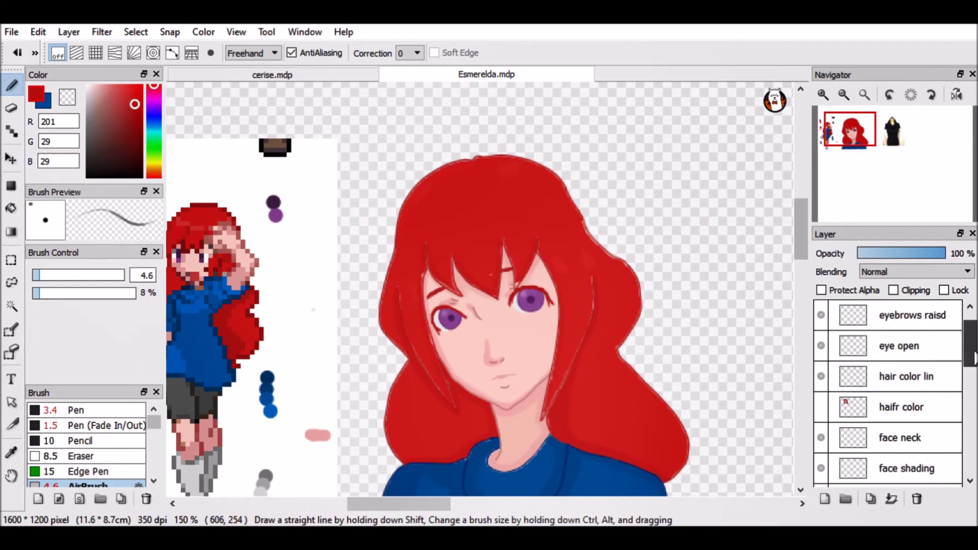
click(821, 398)
click(917, 500)
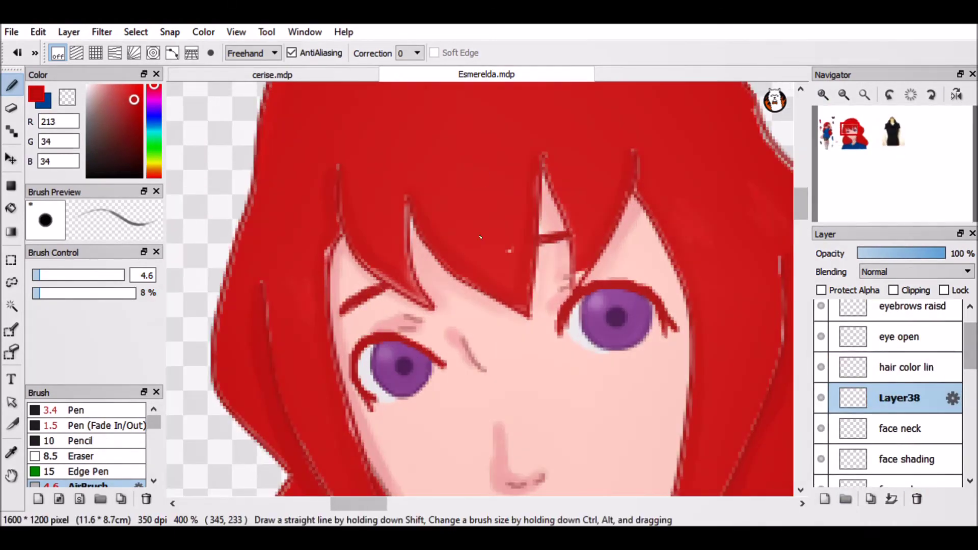
Cover the pale gaps along the bangs' edges with the 3.4-pixel Pen and 4.6-pixel AirBrush, using reds sampled from the hair
click(76, 410)
alt+click(480, 276)
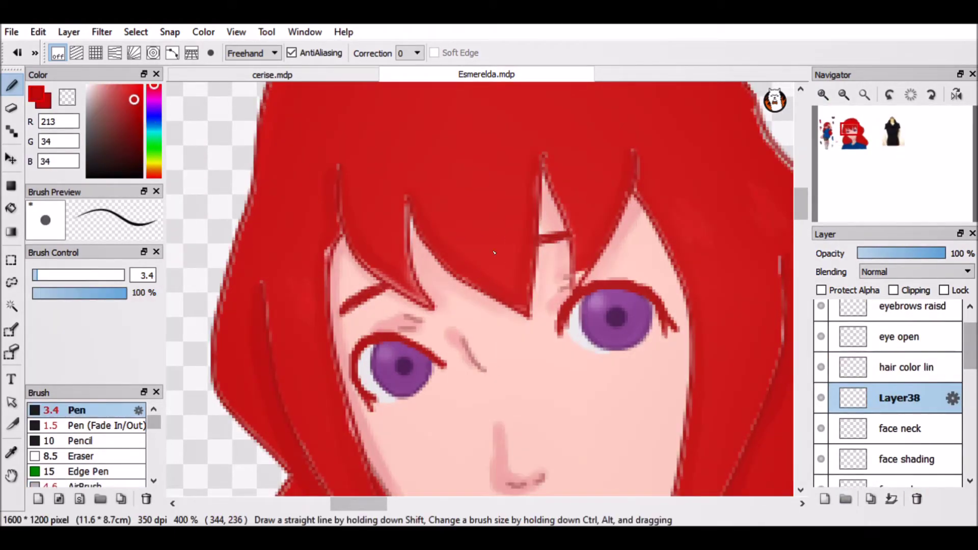
drag(412, 279, 408, 201)
alt+click(407, 245)
drag(405, 252, 407, 289)
click(116, 483)
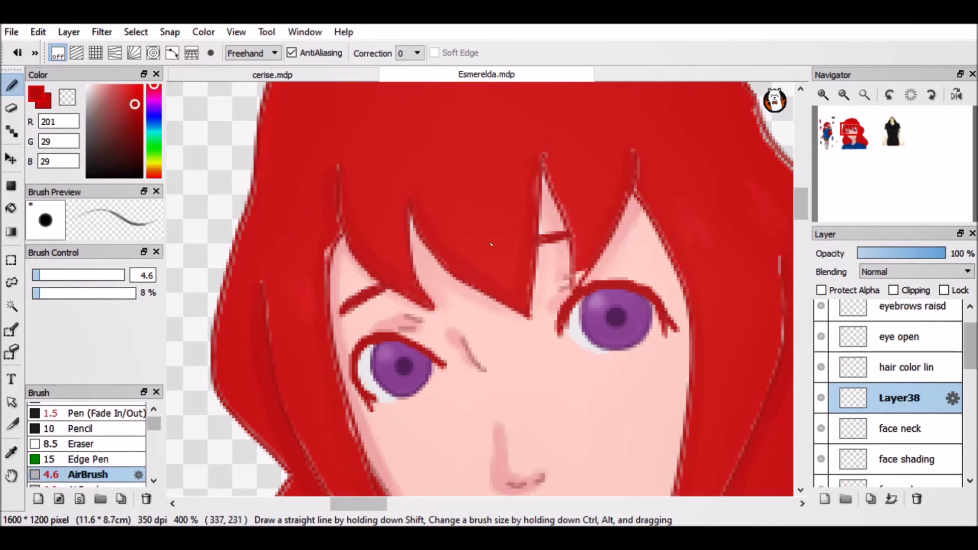
alt+click(580, 254)
Move the open-eyes layer below the hair fix layer and sample the hair red (201, 29, 29)
scroll(867, 377, up, 1)
click(826, 378)
click(821, 377)
scroll(867, 377, down, 1)
drag(897, 338, 897, 408)
alt+click(606, 251)
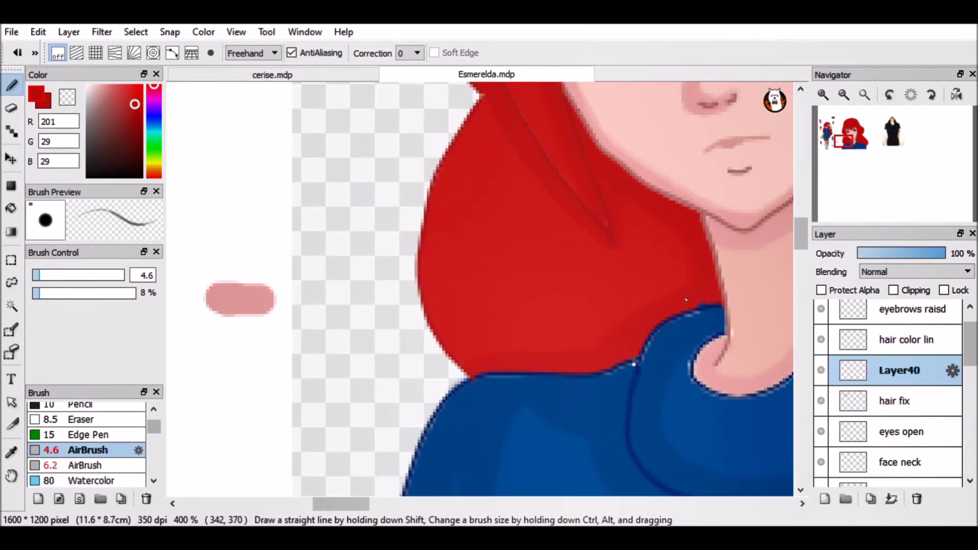
Soften the strand outlines and shadows on the left side of the hair with the 4.6-pixel AirBrush at 8% on Layer40
click(845, 96)
click(845, 96)
click(824, 95)
scroll(640, 326, up, 3)
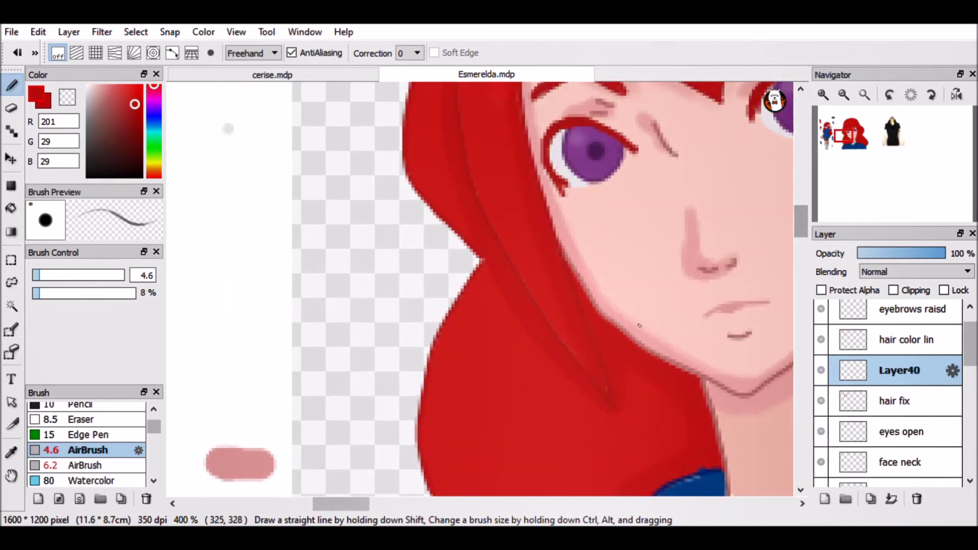
scroll(551, 355, up, 5)
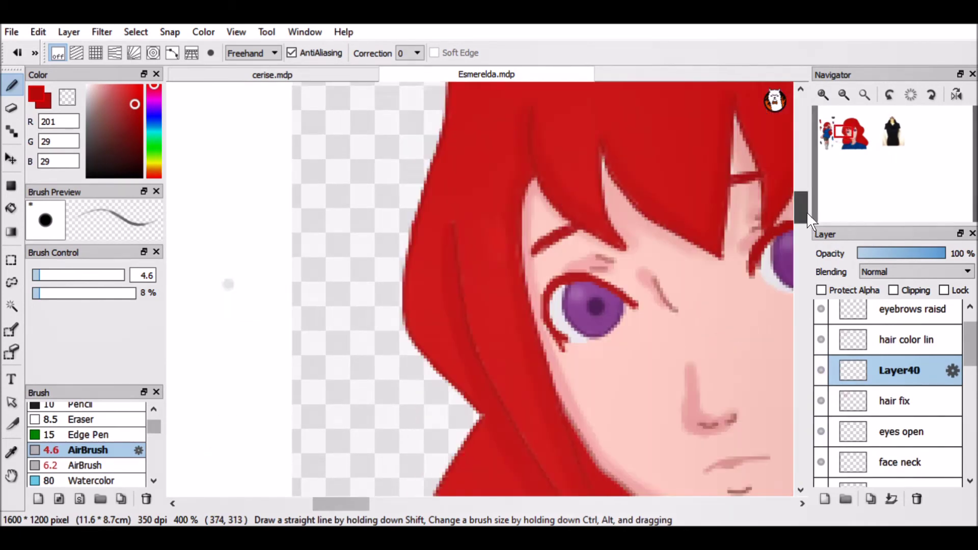
scroll(445, 149, down, 2)
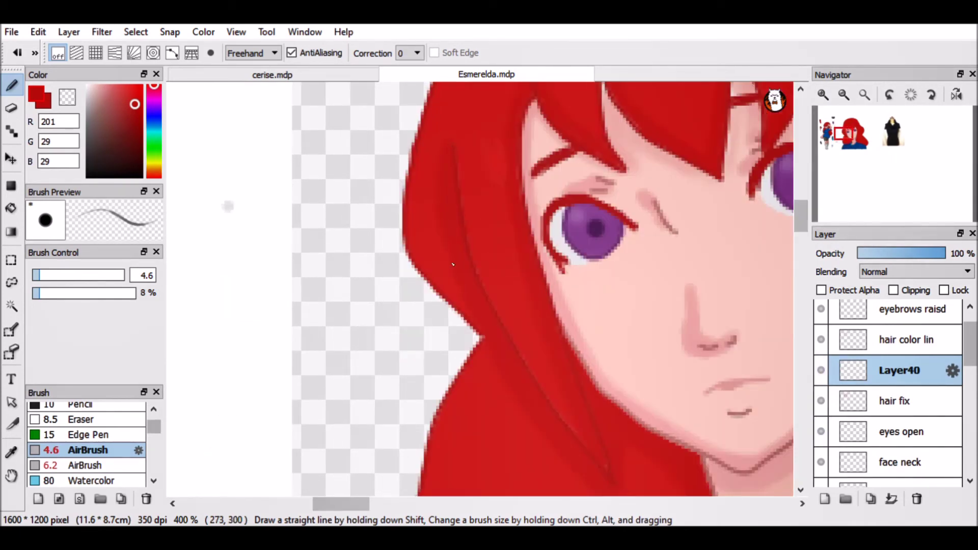
scroll(227, 206, down, 3)
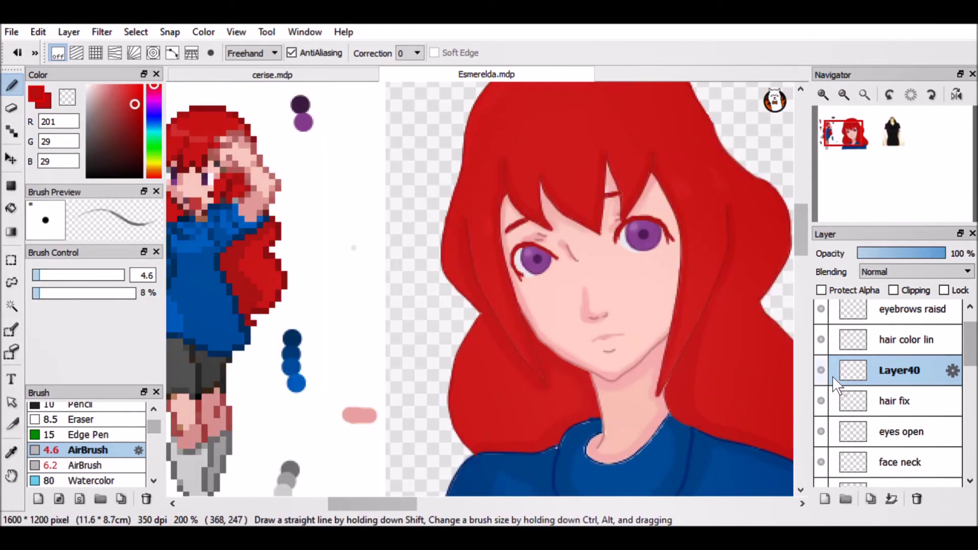
Airbrush the strand outlines and shadows on the right side of the hair down to the shoulder, and merge Layer40 into hair fix
scroll(479, 288, up, 3)
scroll(557, 117, down, 3)
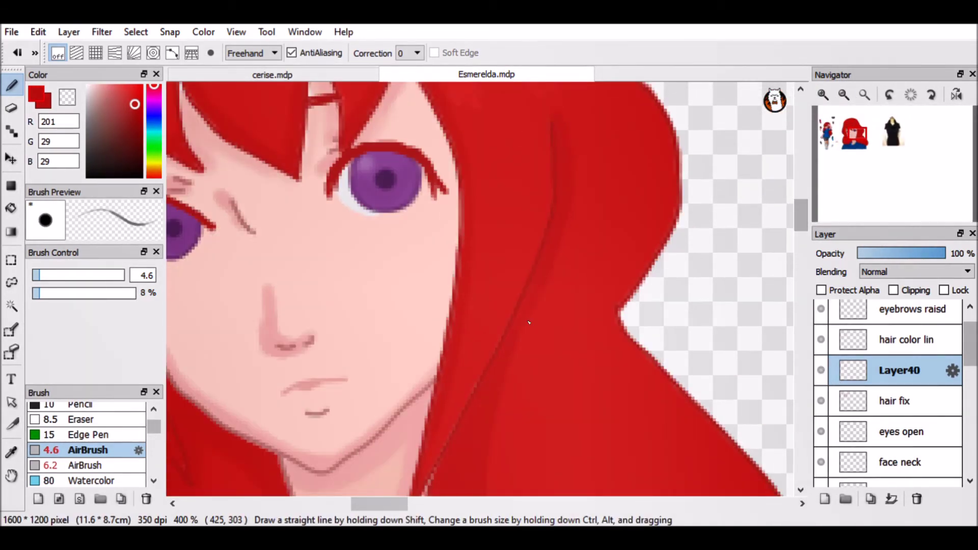
scroll(571, 164, down, 3)
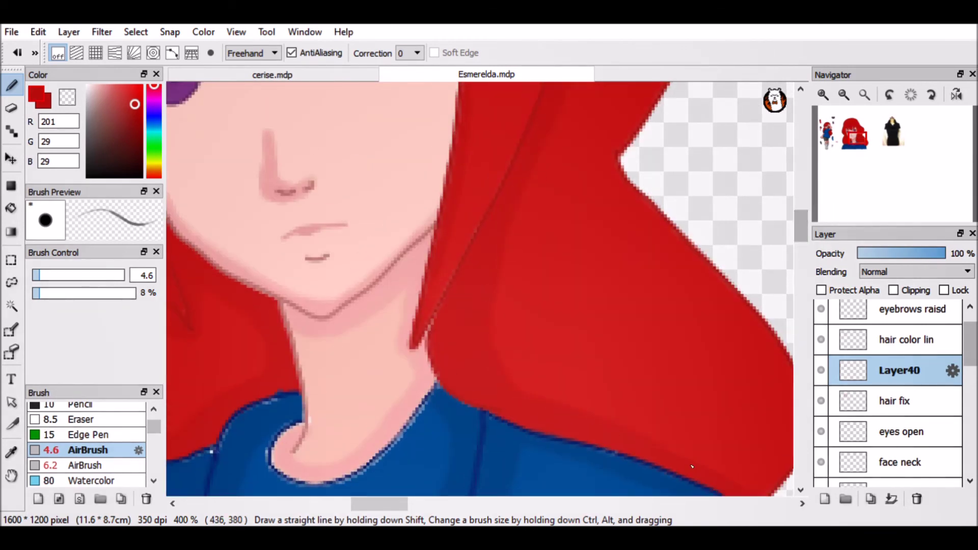
scroll(639, 442, down, 3)
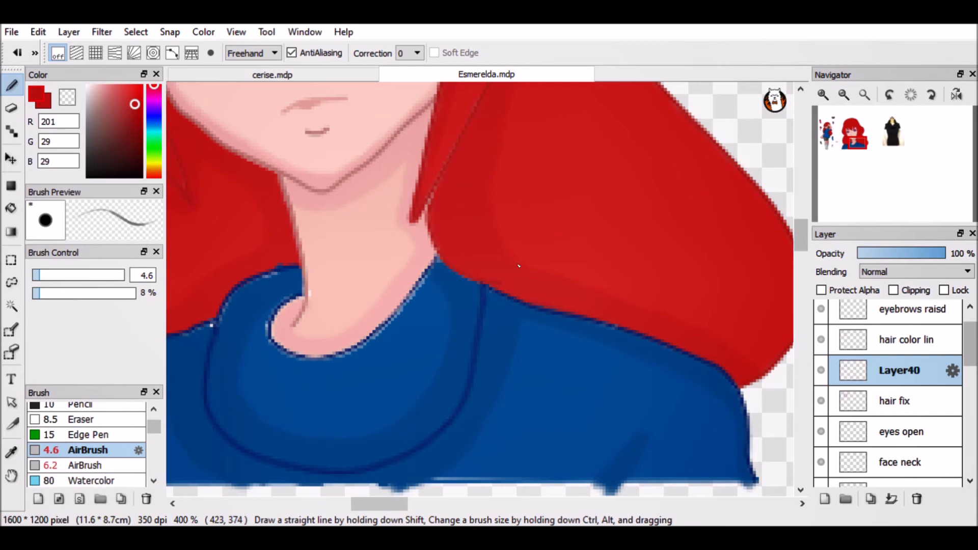
scroll(706, 337, down, 5)
scroll(707, 336, up, 3)
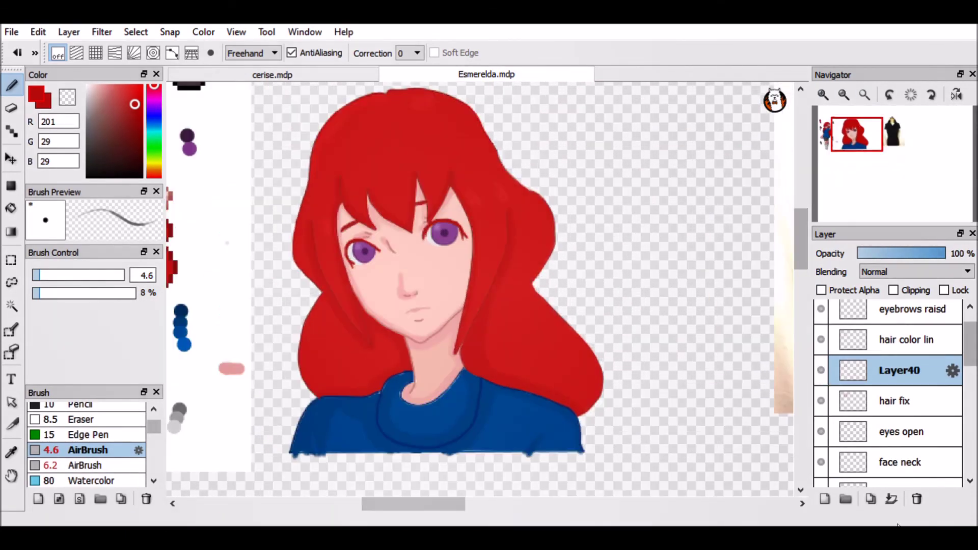
key(ctrl+e)
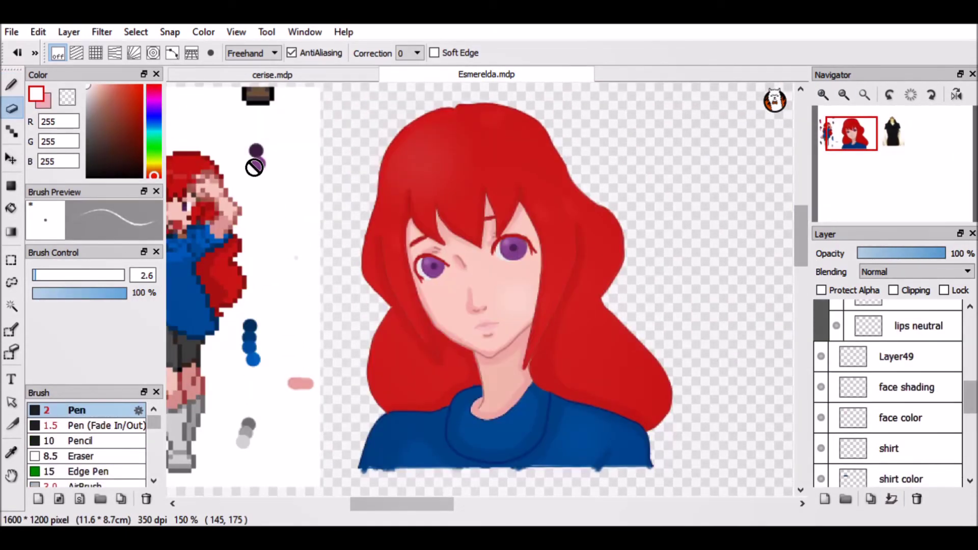
Switch the expression to the smile and closed eyes by changing which lips and eyes layers are visible
scroll(970, 397, up, 3)
click(836, 386)
scroll(897, 398, up, 5)
click(836, 413)
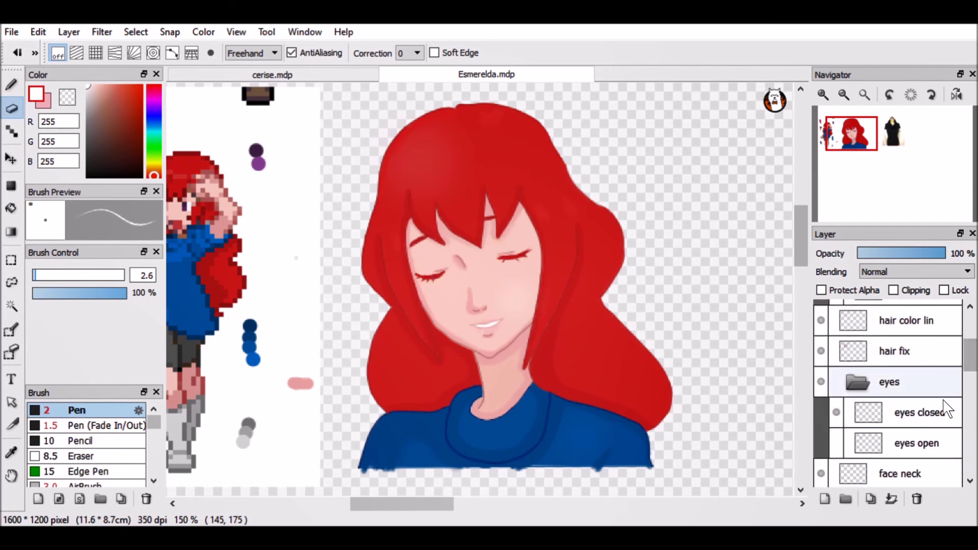
Hide the raised eyebrows layer and show the annoyed eyebrows, keeping the sad layer hidden
scroll(897, 407, up, 5)
click(836, 438)
click(836, 407)
click(836, 376)
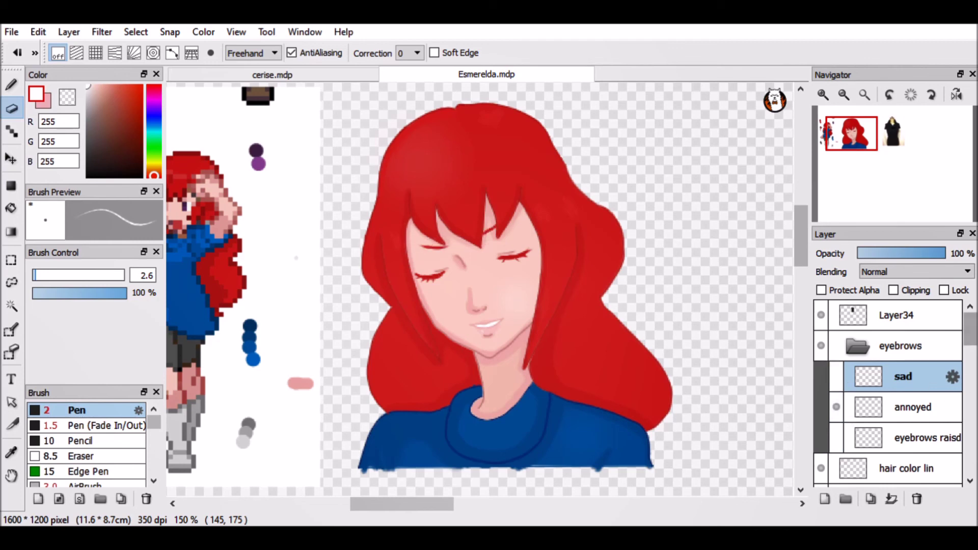
Show the lips neutral and eyes open layers, and hide Smile and eyes closed
scroll(897, 397, down, 5)
click(836, 343)
click(837, 313)
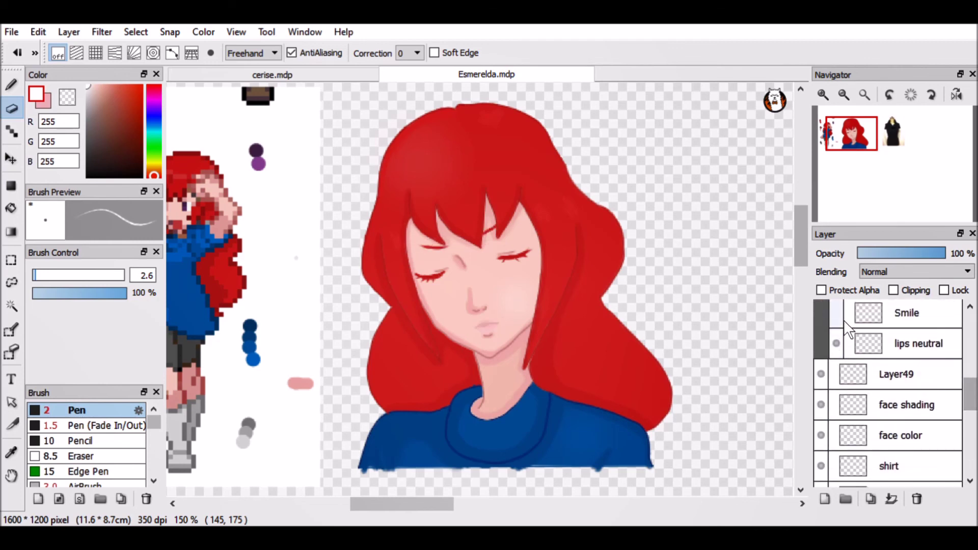
scroll(846, 356, up, 5)
click(836, 387)
click(836, 416)
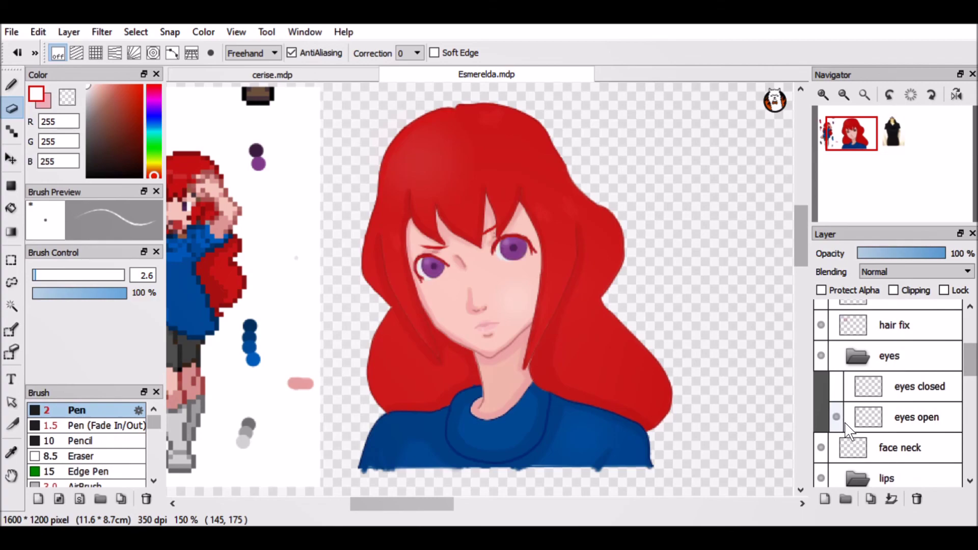